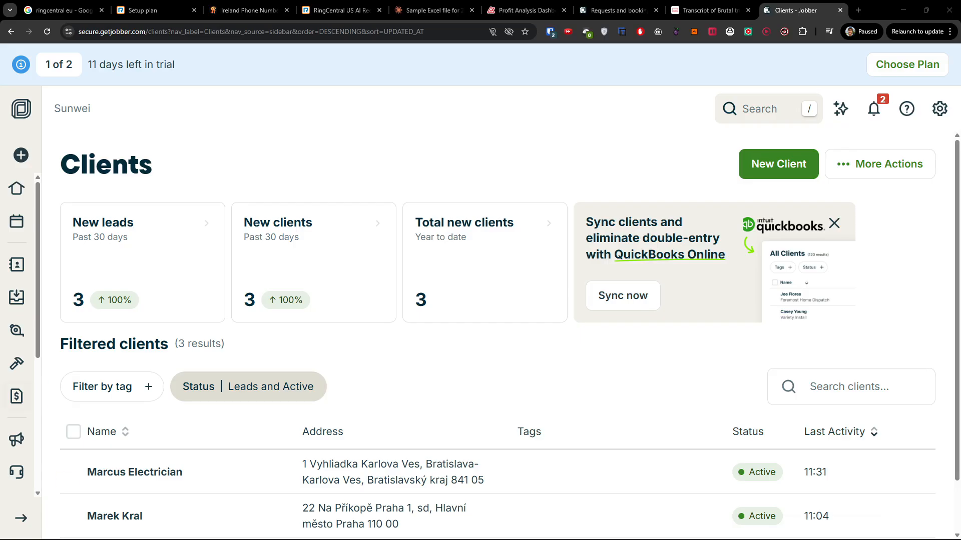
Return to the home dashboard and look over its requests, active jobs and unpaid invoices
left_click(17, 189)
scroll(235, 260, "down", 2)
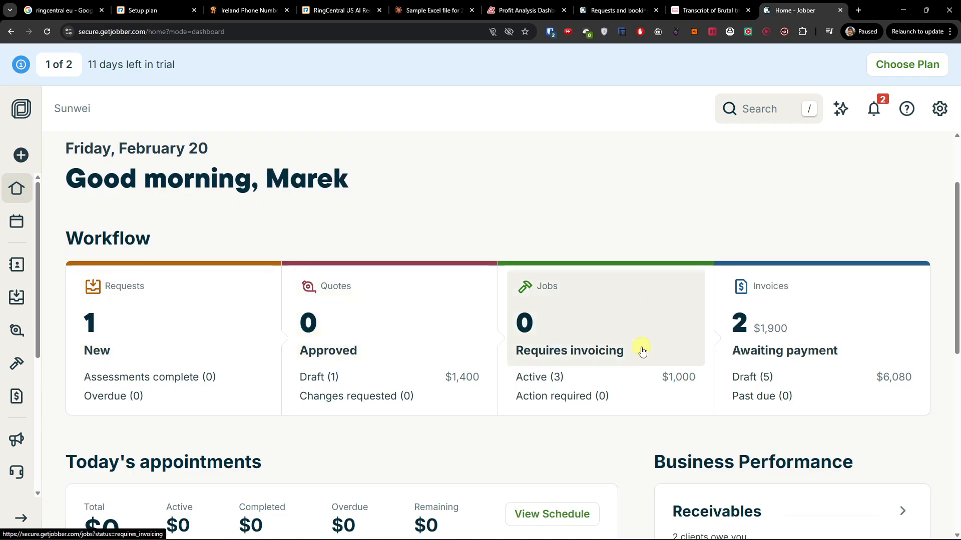
scroll(612, 430, "down", 2)
scroll(653, 422, "up", 4)
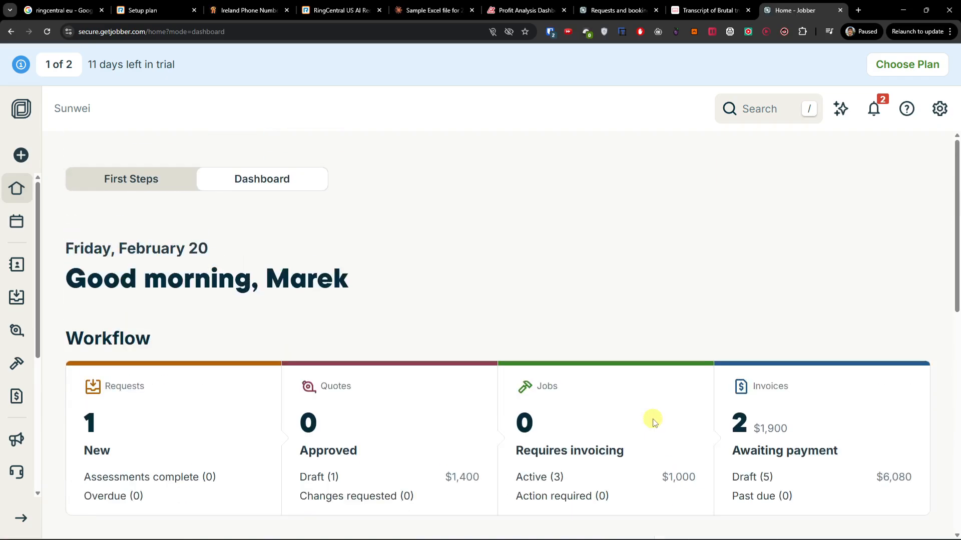
left_click(939, 110)
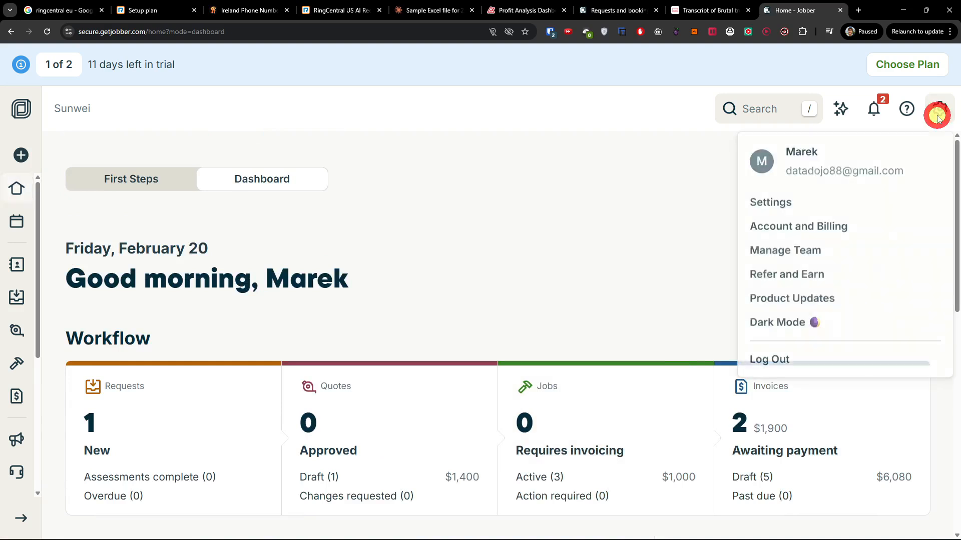
Open Company settings and review the business hours, tax and regional settings
left_click(765, 203)
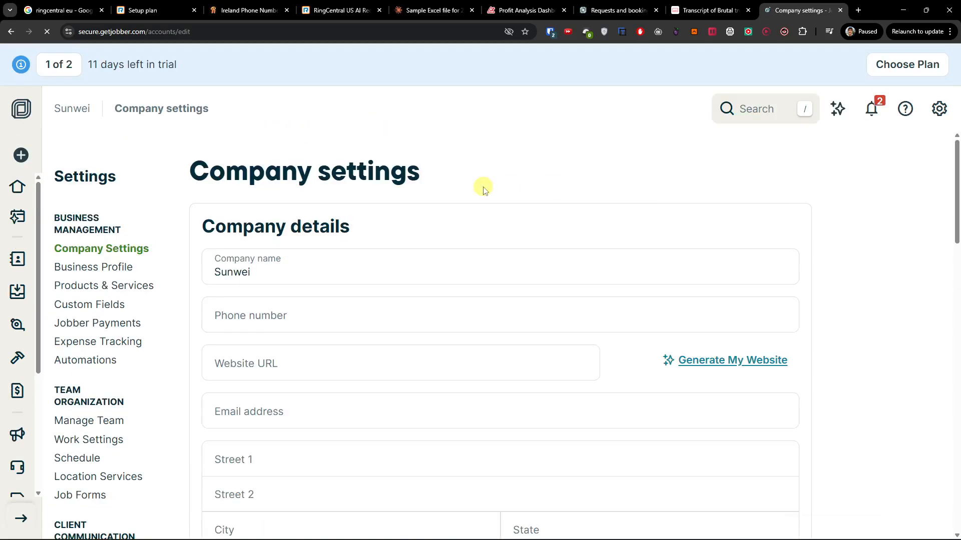
scroll(484, 189, "down", 2)
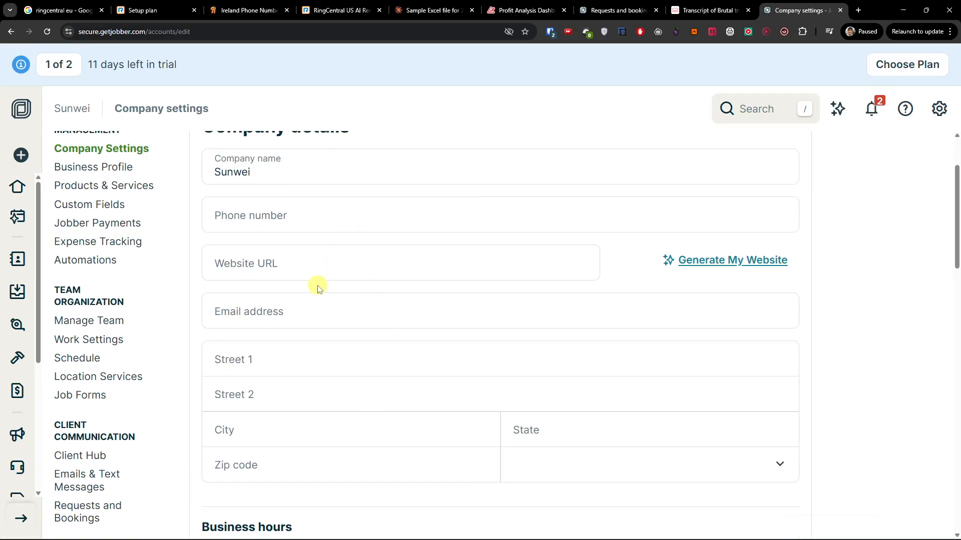
scroll(293, 325, "down", 6)
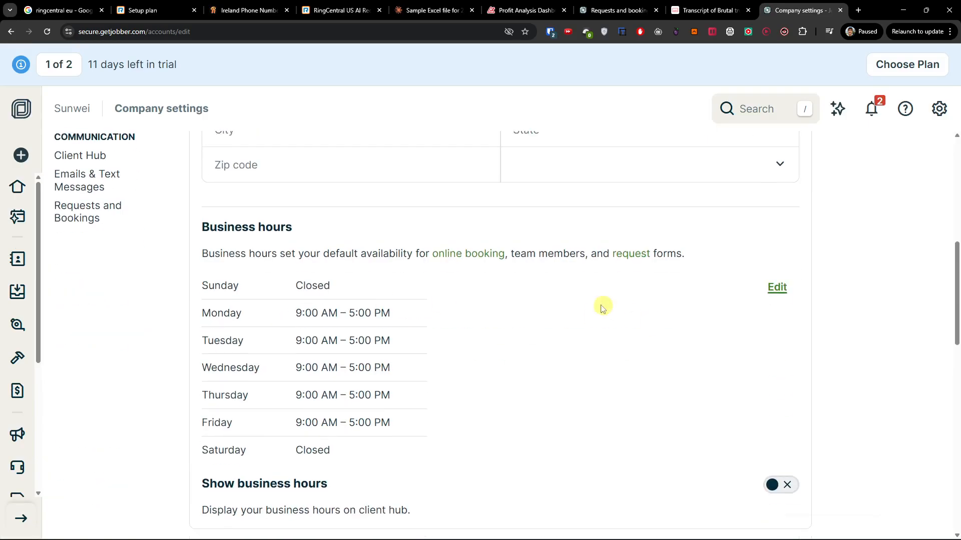
scroll(422, 315, "down", 6)
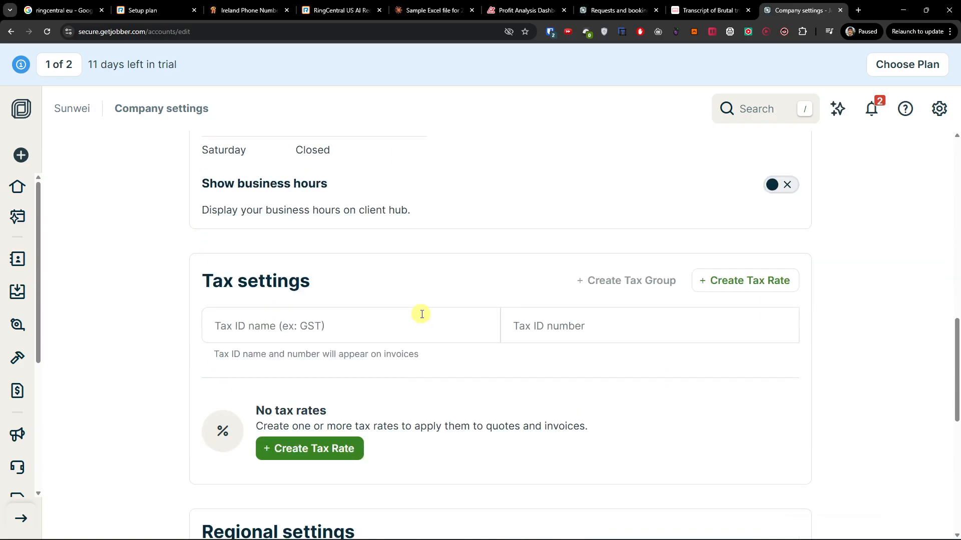
scroll(311, 257, "down", 4)
scroll(309, 251, "down", 4)
scroll(371, 315, "up", 20)
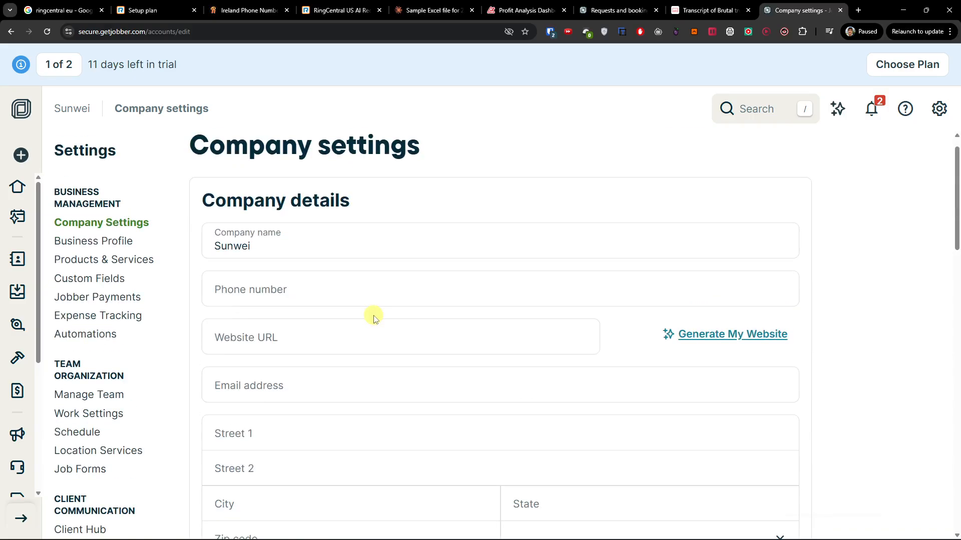
scroll(374, 317, "up", 1)
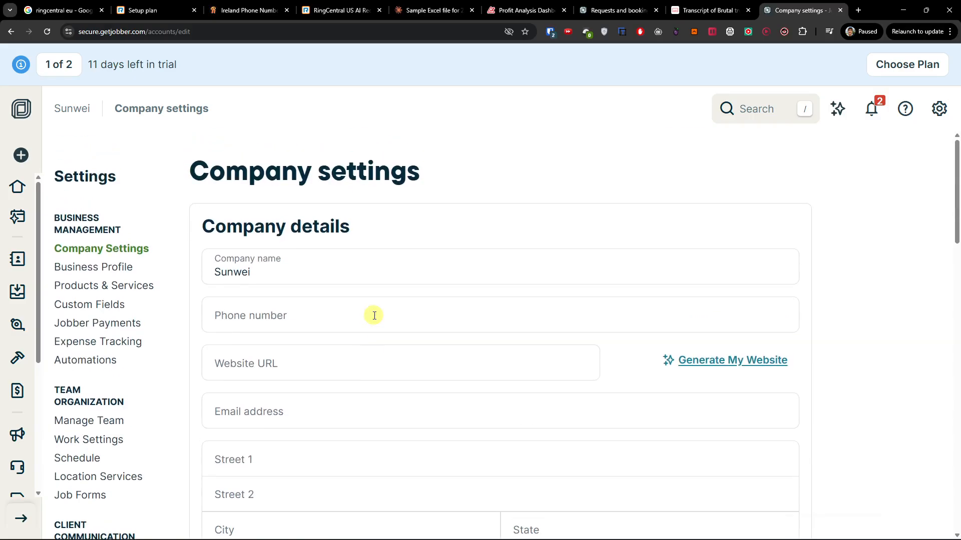
left_click(136, 271)
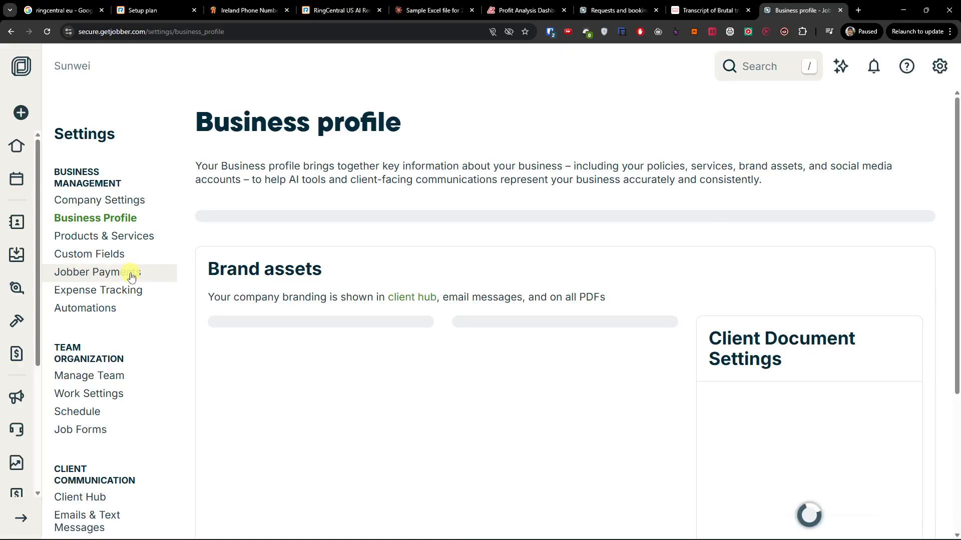
Review the Business profile settings, then bring up the Products & services list
scroll(407, 306, "down", 4)
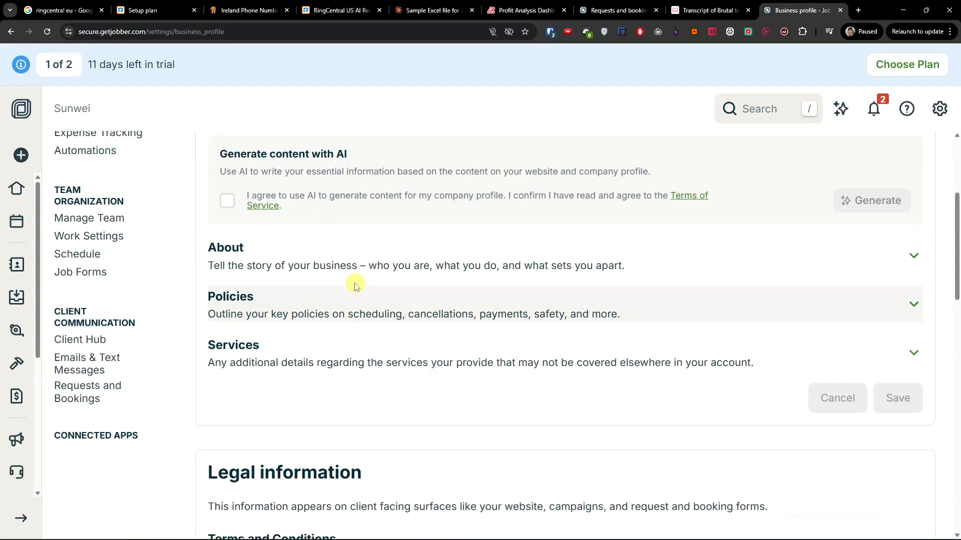
scroll(355, 342, "down", 4)
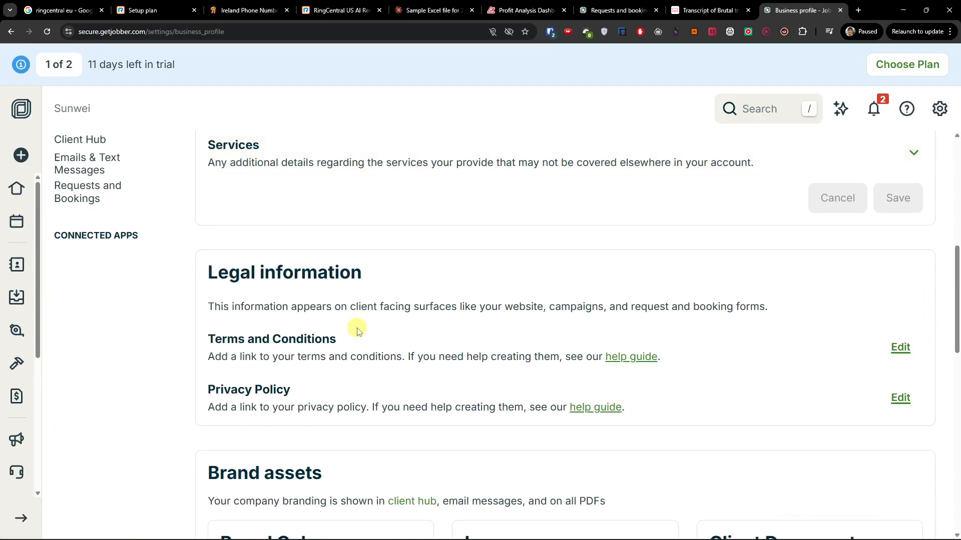
scroll(359, 336, "down", 6)
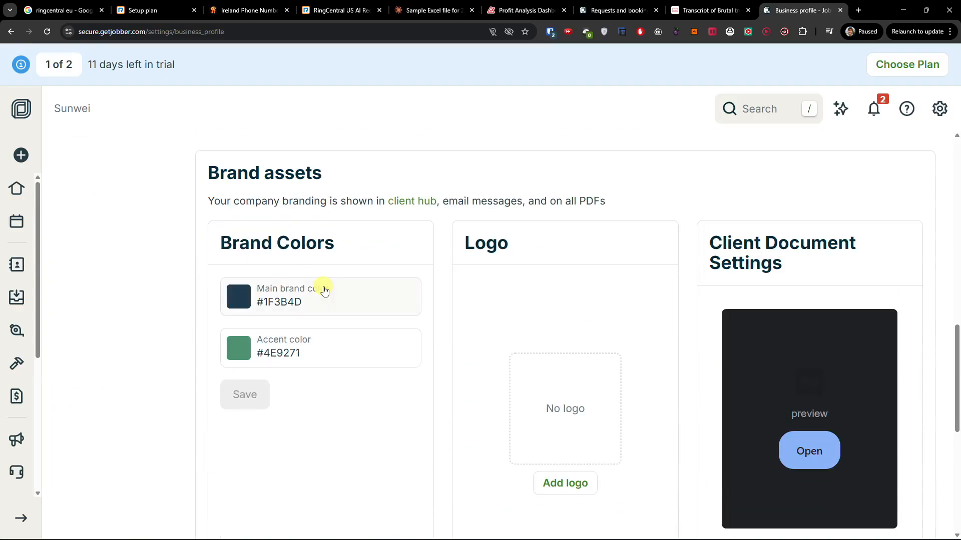
scroll(415, 350, "up", 1)
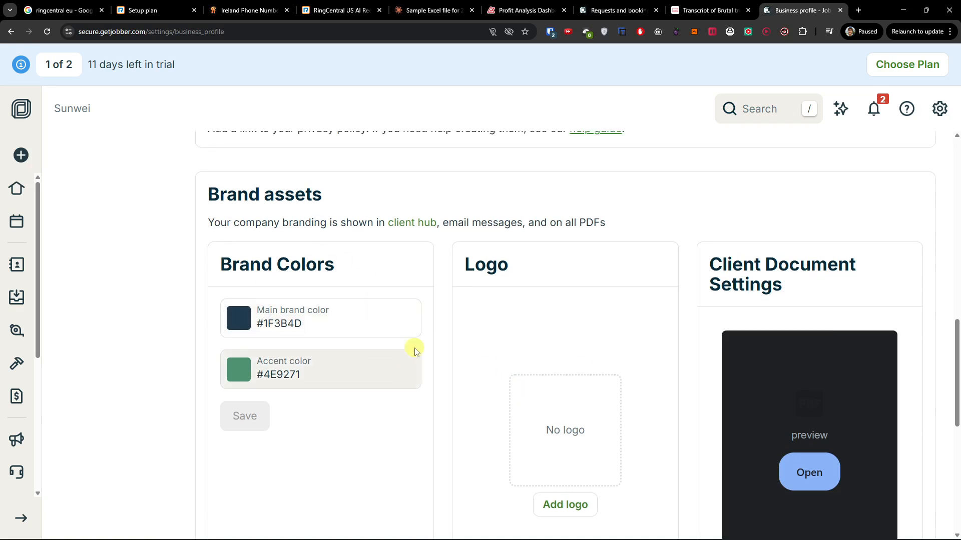
scroll(415, 350, "up", 10)
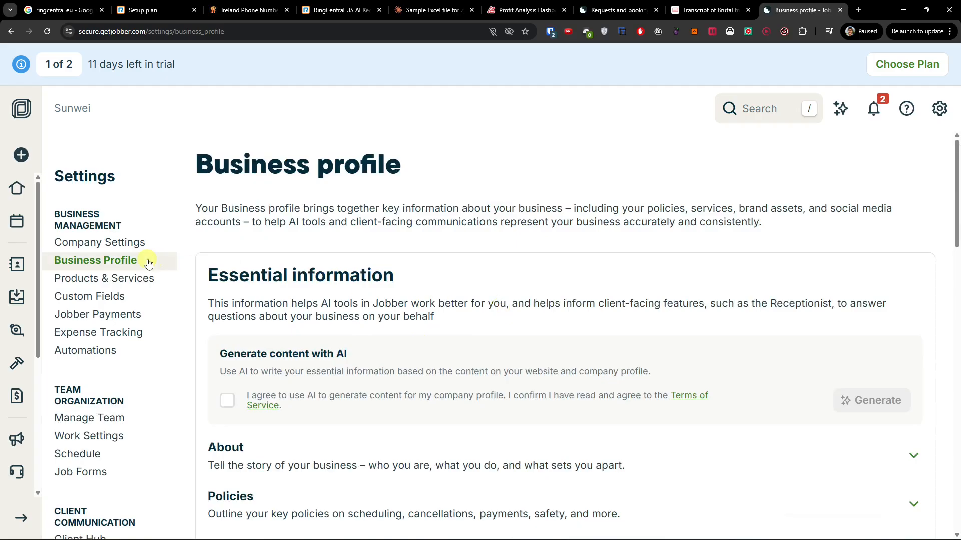
left_click(152, 280)
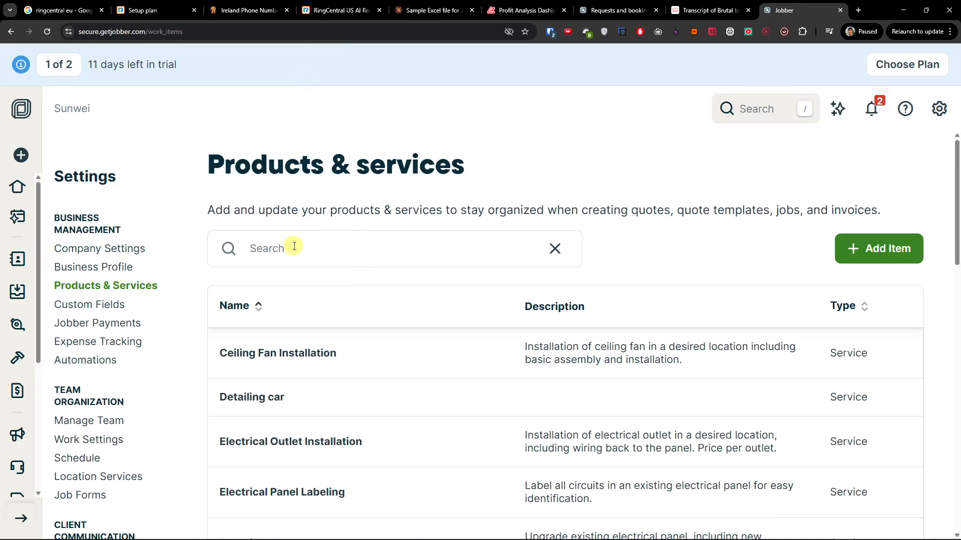
Search the products and services list for 'repair to'
left_click(310, 249)
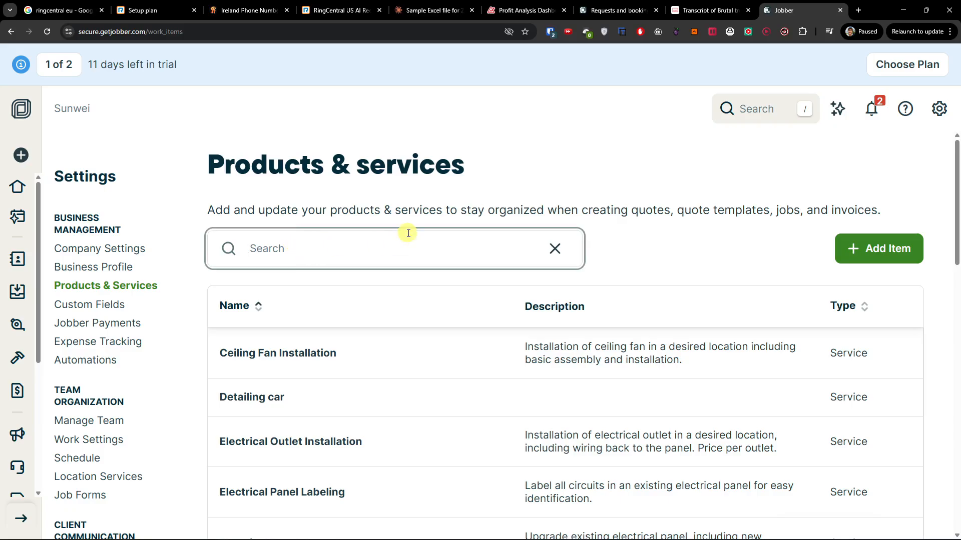
type("re")
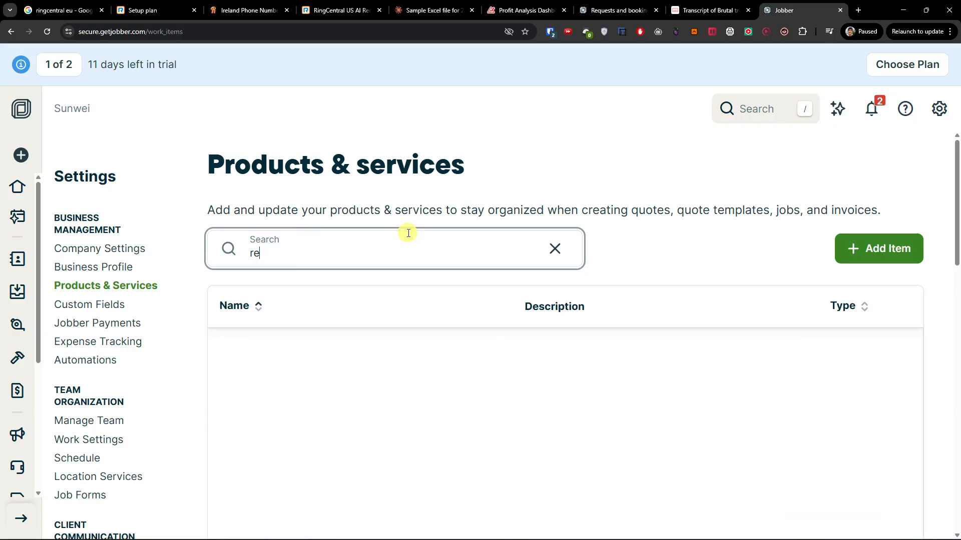
type("pair toilet")
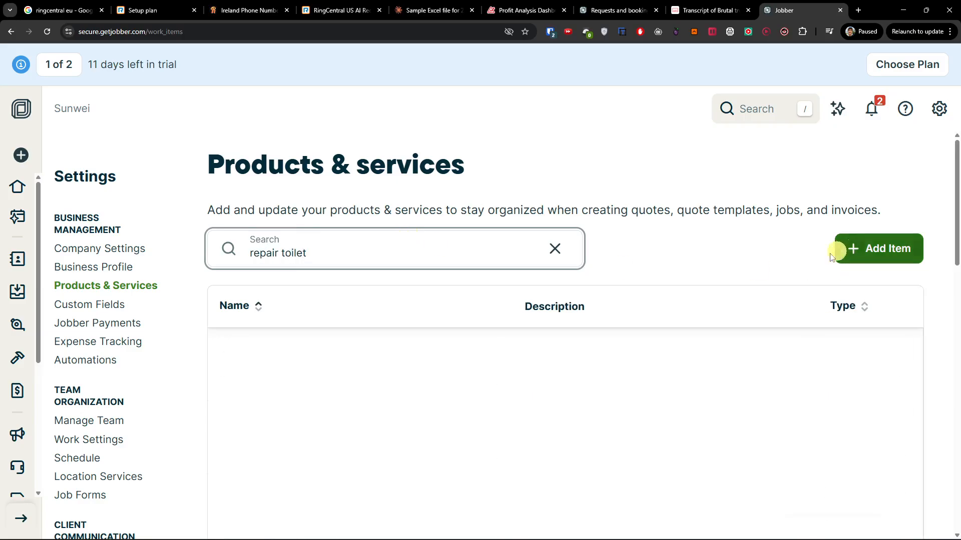
Add a new Repair Toilet service with $50 cost and $250.00 unit price
left_click(875, 250)
left_click(358, 185)
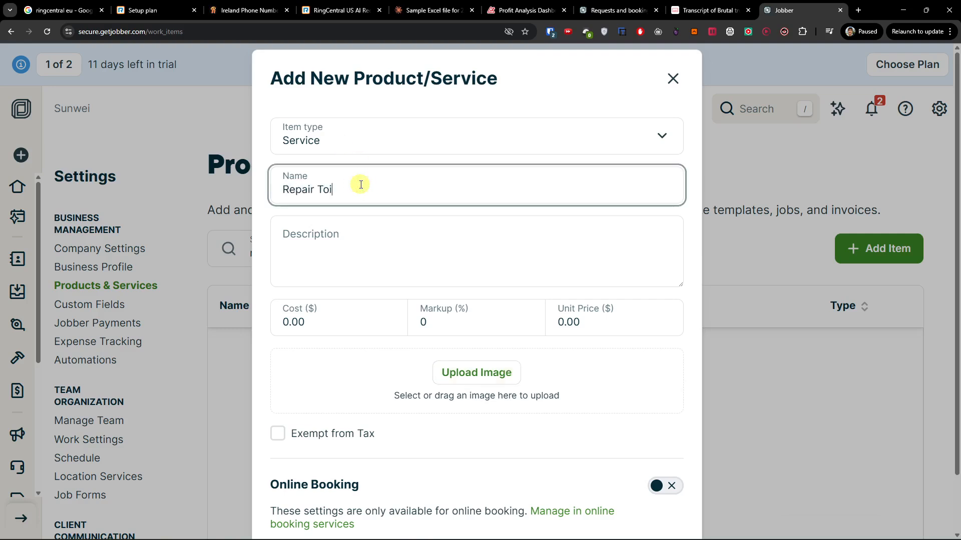
key("Tab")
key("Tab")
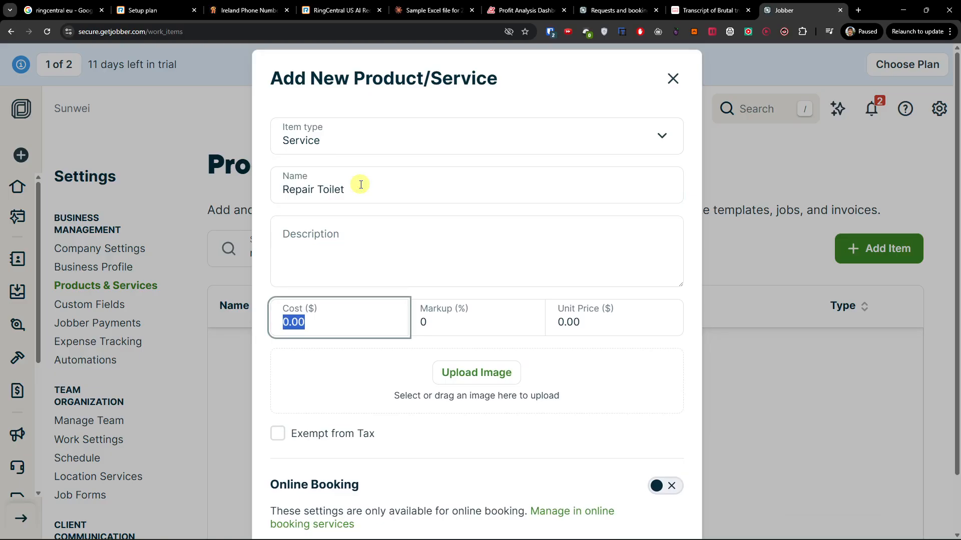
type("50")
key("Tab")
key("Tab")
type("2")
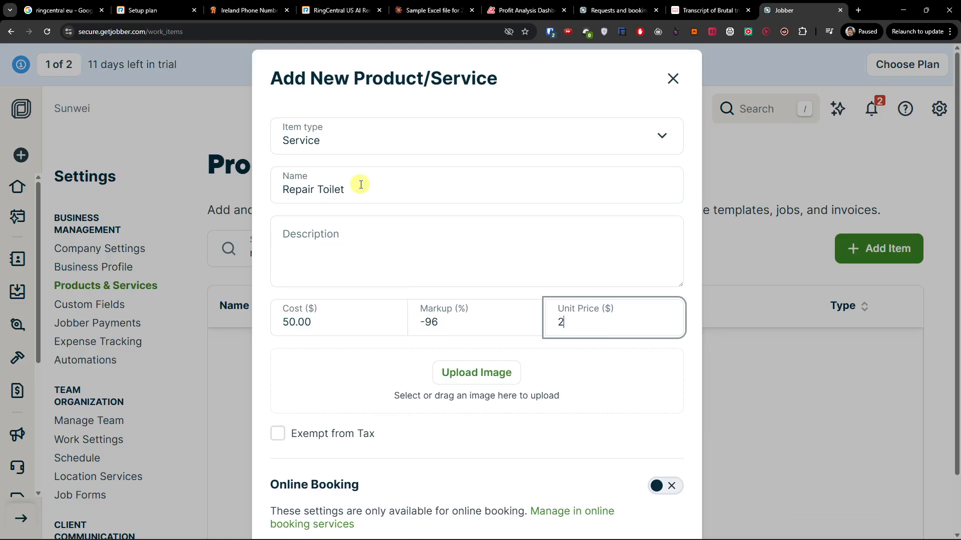
left_click(479, 251)
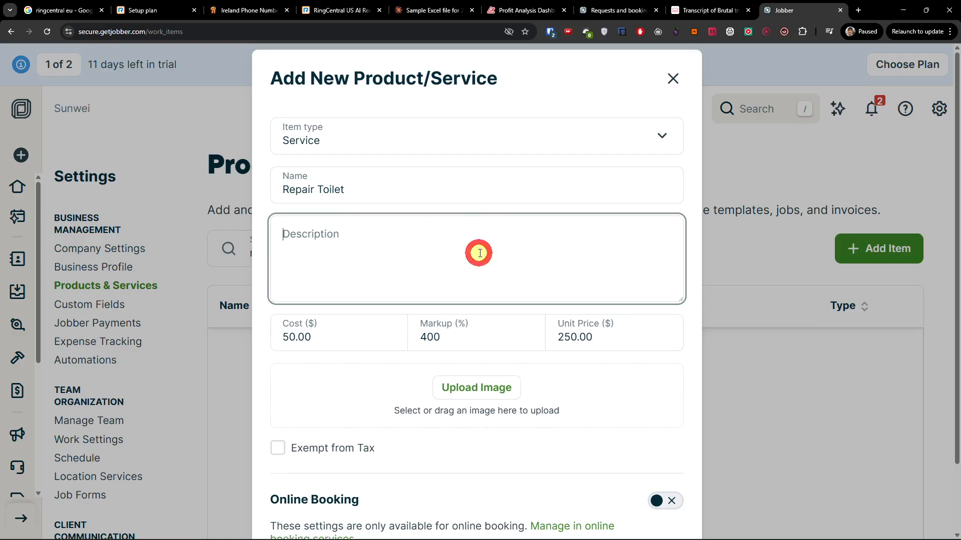
scroll(476, 255, "down", 2)
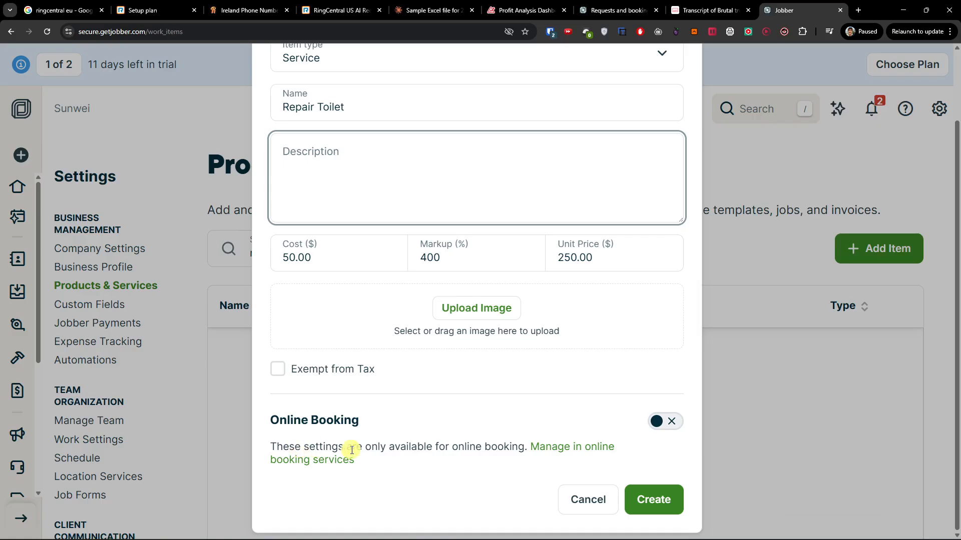
Enable online booking as a 1h Job, create the service, and clear the search
left_click(660, 421)
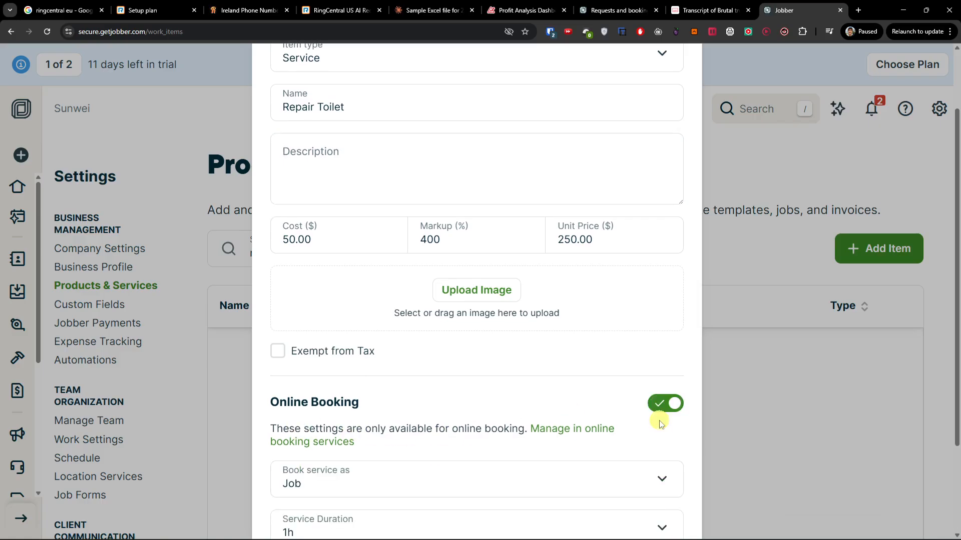
scroll(579, 427, "down", 3)
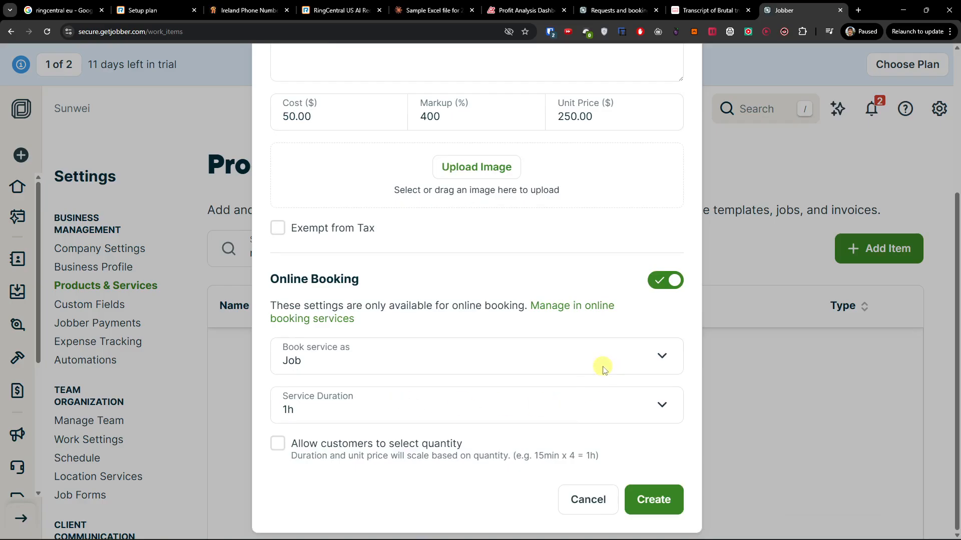
left_click(400, 360)
left_click(409, 350)
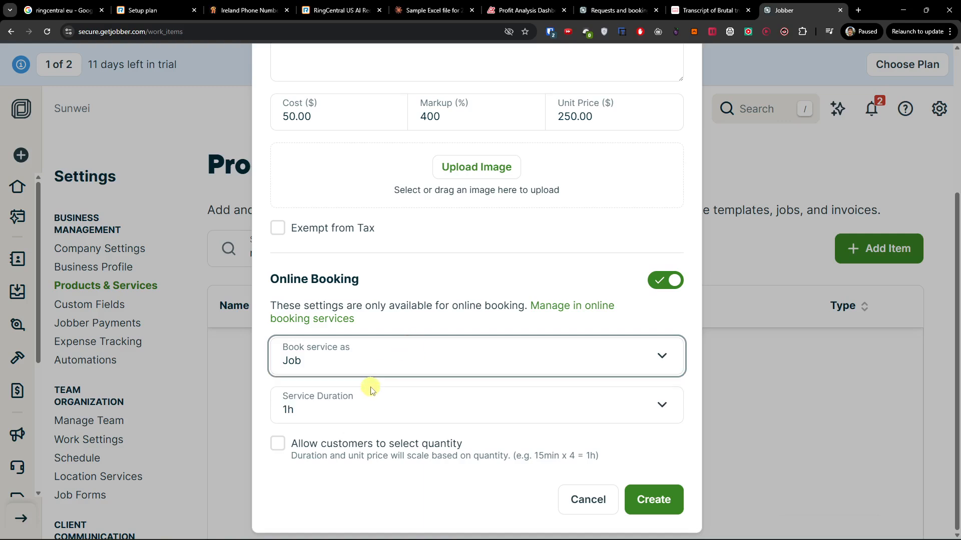
left_click(371, 409)
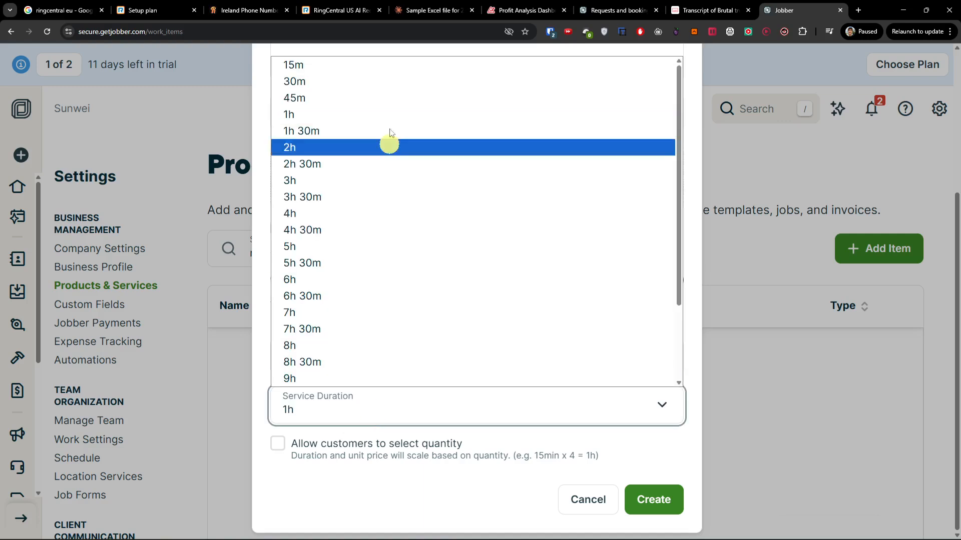
left_click(383, 114)
scroll(628, 350, "up", 3)
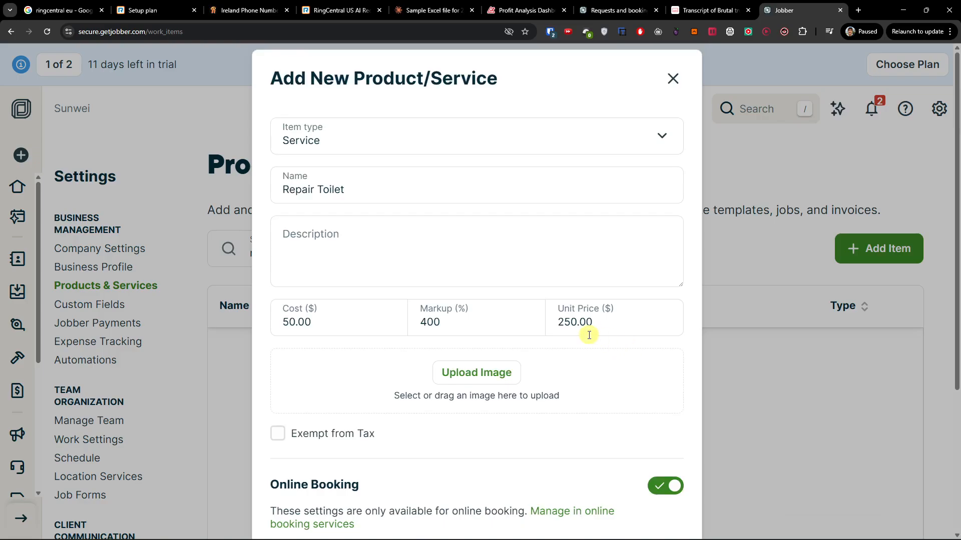
scroll(676, 429, "down", 3)
left_click(667, 500)
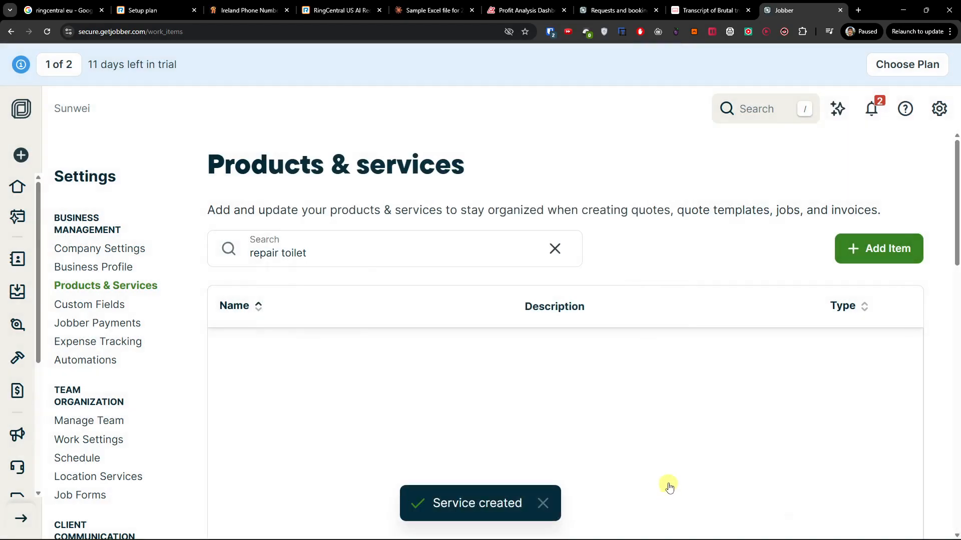
left_click(553, 249)
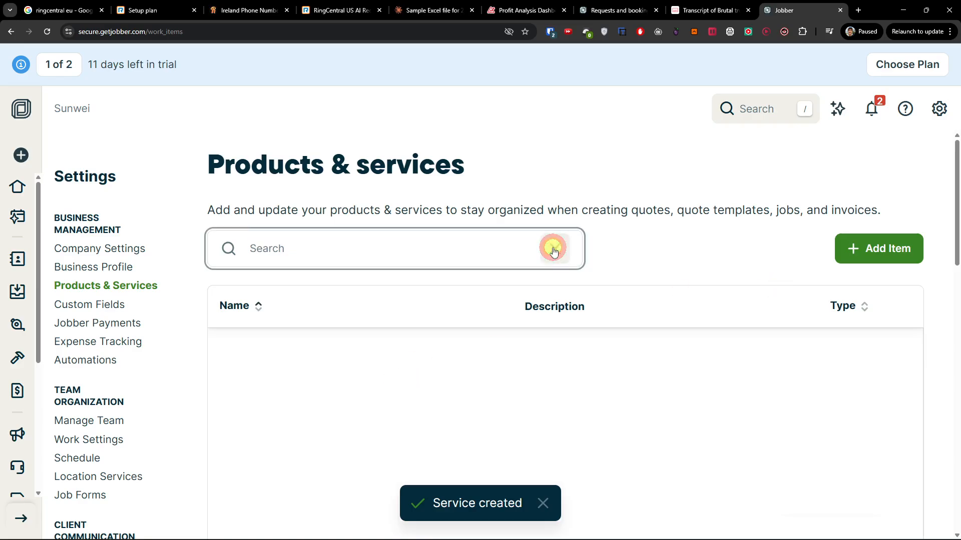
Browse the services list, then review the Jobber Payments verification and bank connection setup
scroll(393, 361, "down", 8)
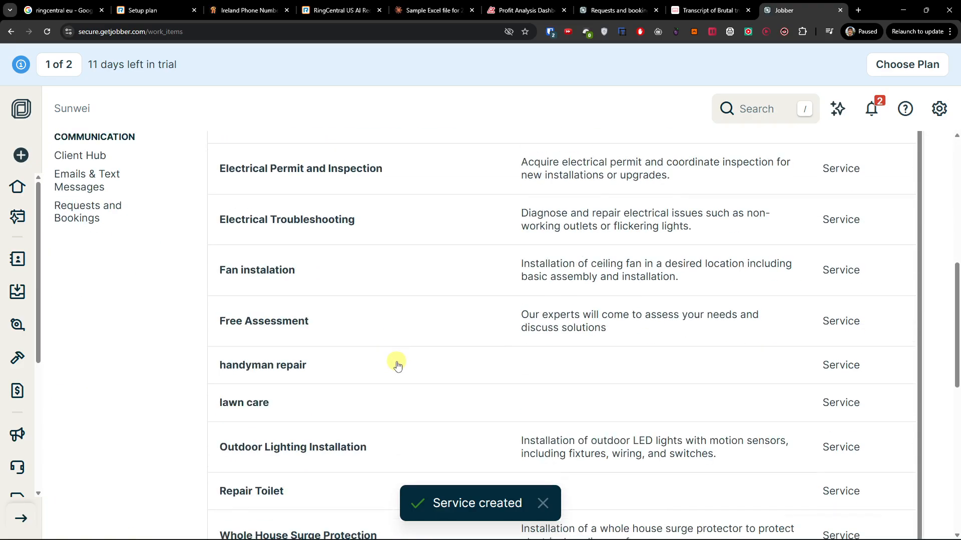
scroll(397, 363, "down", 4)
scroll(165, 350, "up", 10)
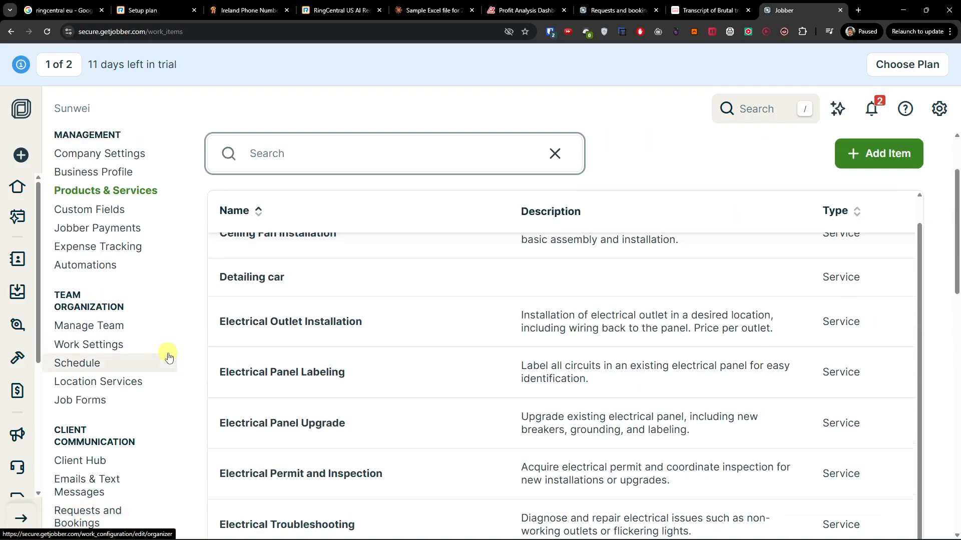
scroll(168, 357, "up", 2)
left_click(133, 322)
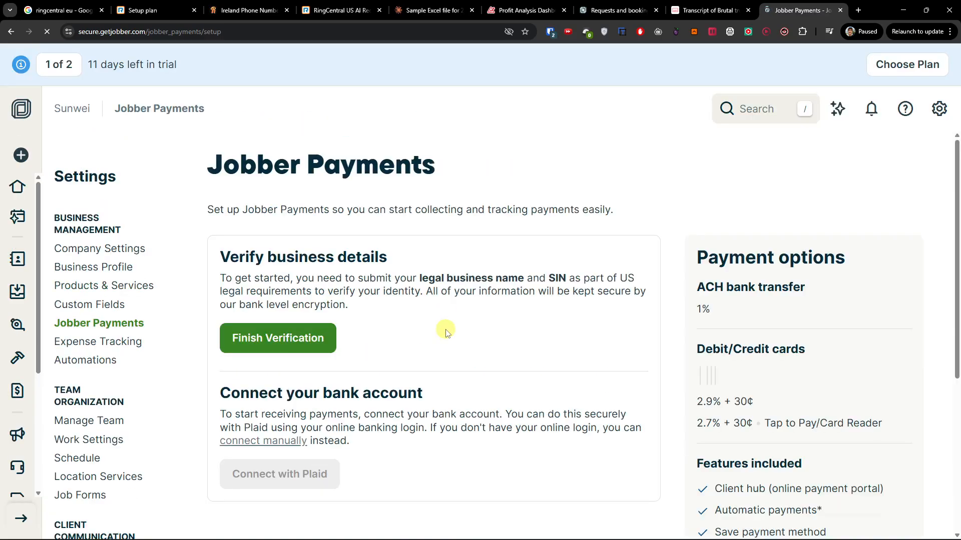
scroll(447, 333, "down", 2)
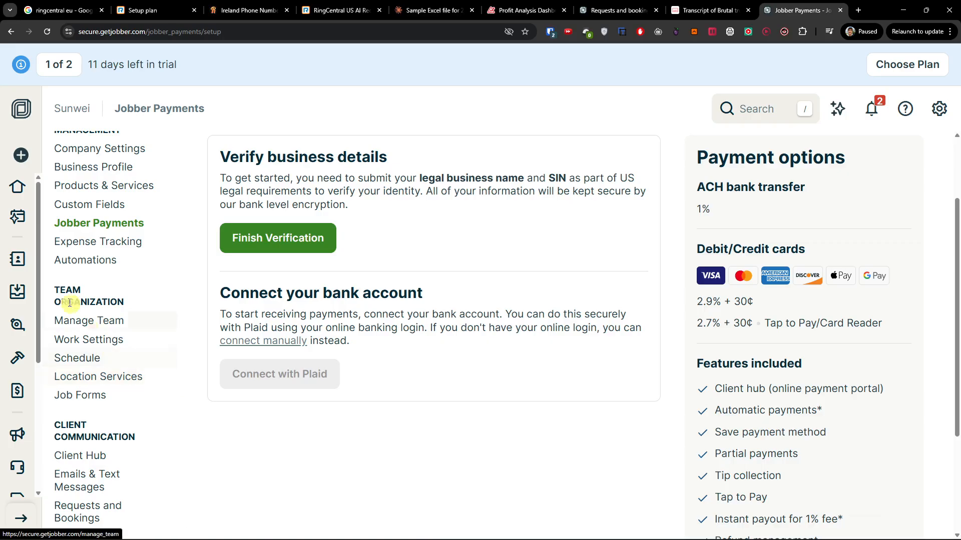
scroll(126, 341, "down", 2)
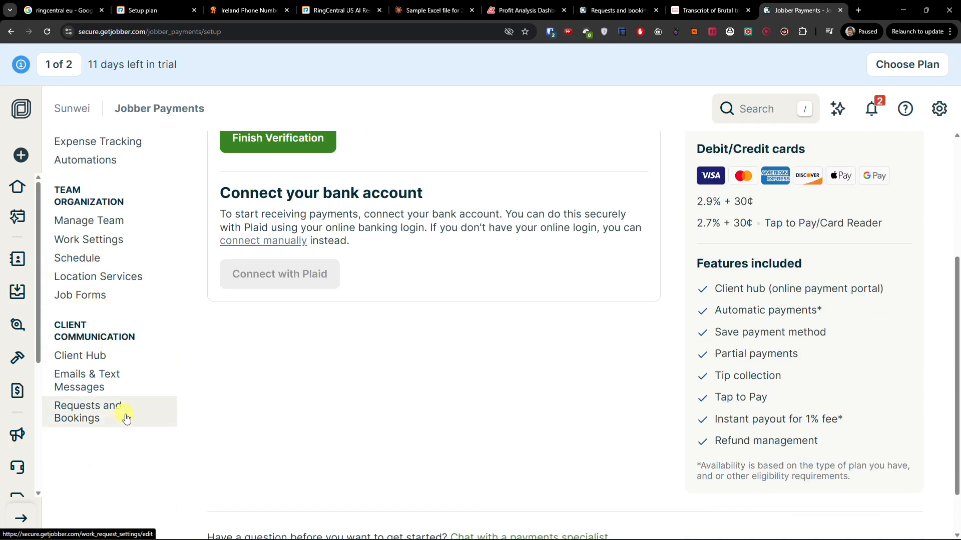
left_click(141, 422)
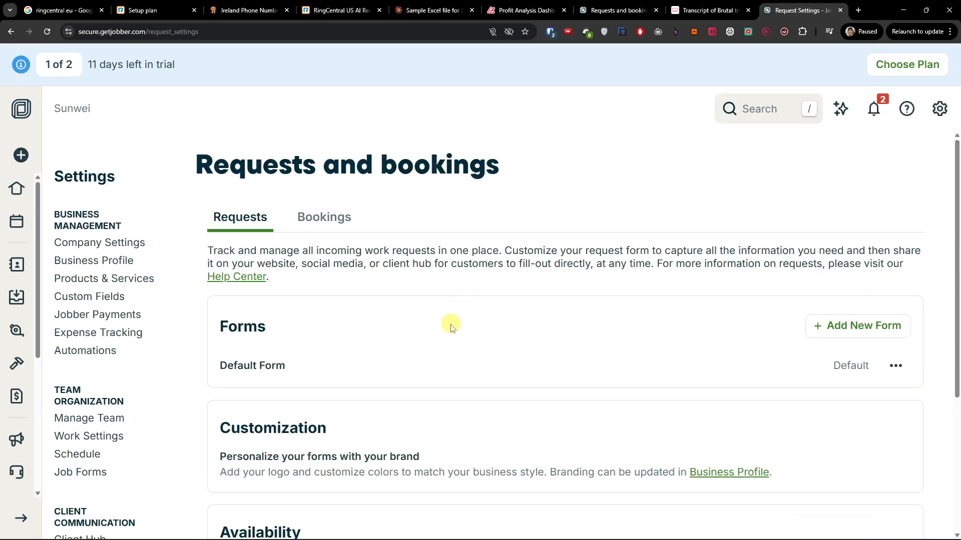
Open the Requests list showing 4 requests, 2 new and a 50% conversion rate
scroll(444, 341, "down", 2)
scroll(444, 341, "down", 2)
scroll(433, 342, "up", 4)
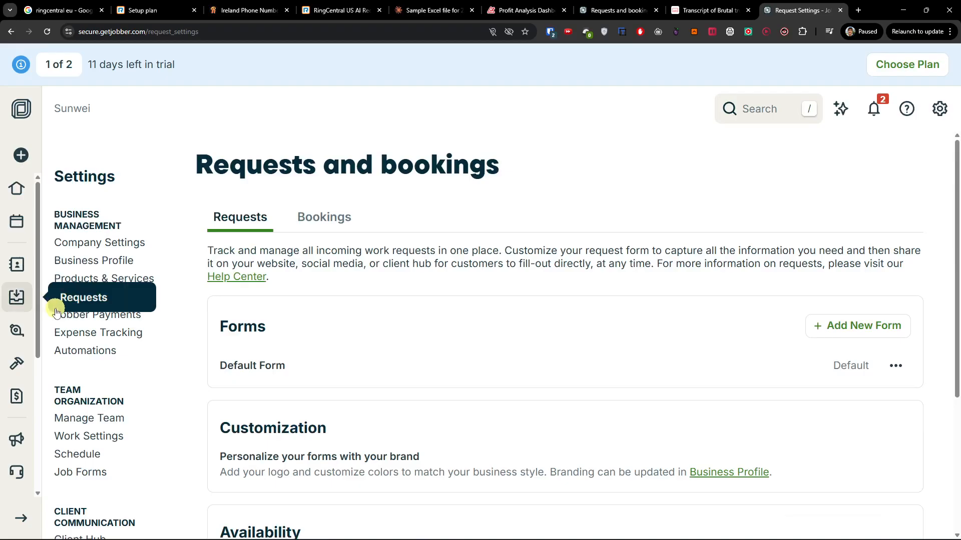
left_click(18, 300)
scroll(367, 370, "down", 3)
scroll(365, 317, "up", 3)
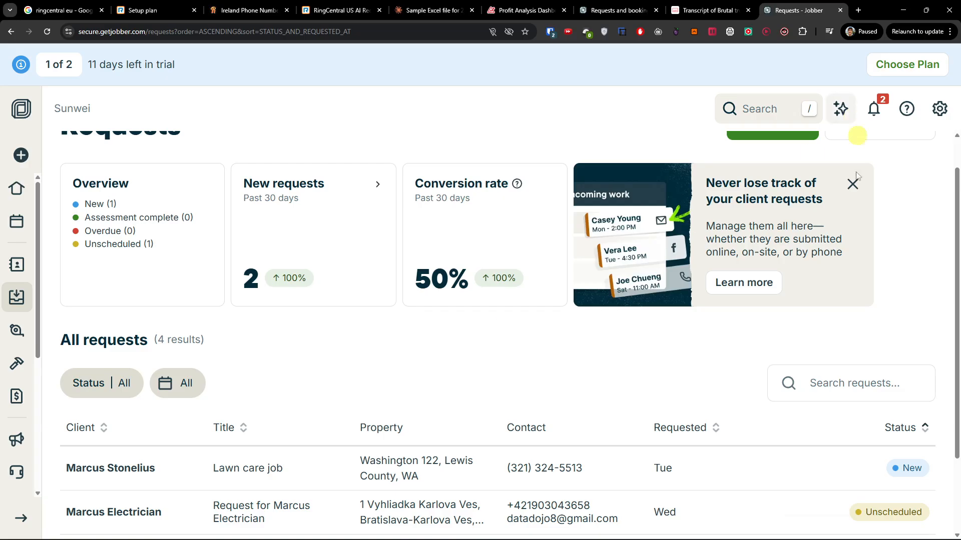
Open the Lawn care job request priced at $200.00 and look it over
scroll(493, 391, "up", 1)
scroll(275, 378, "down", 3)
left_click(257, 363)
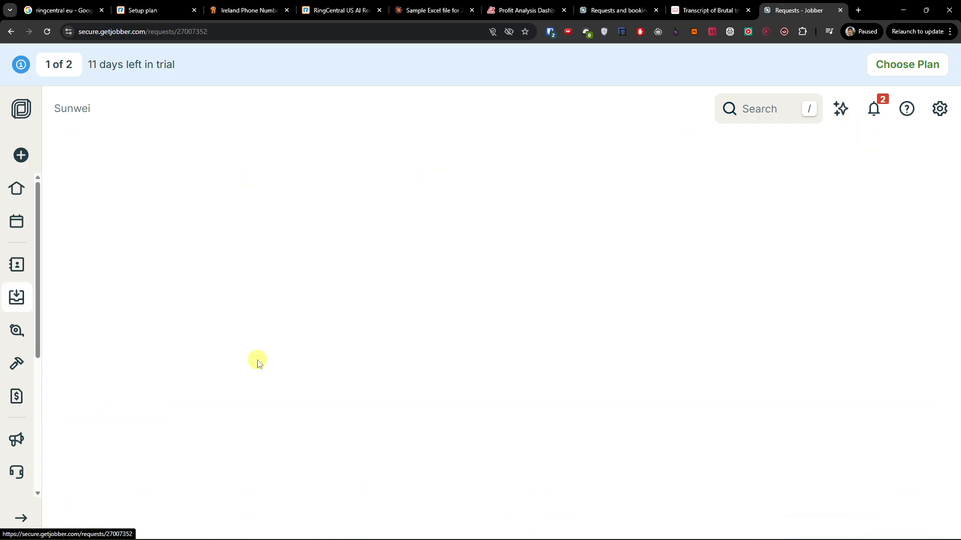
scroll(299, 357, "down", 8)
scroll(299, 351, "down", 5)
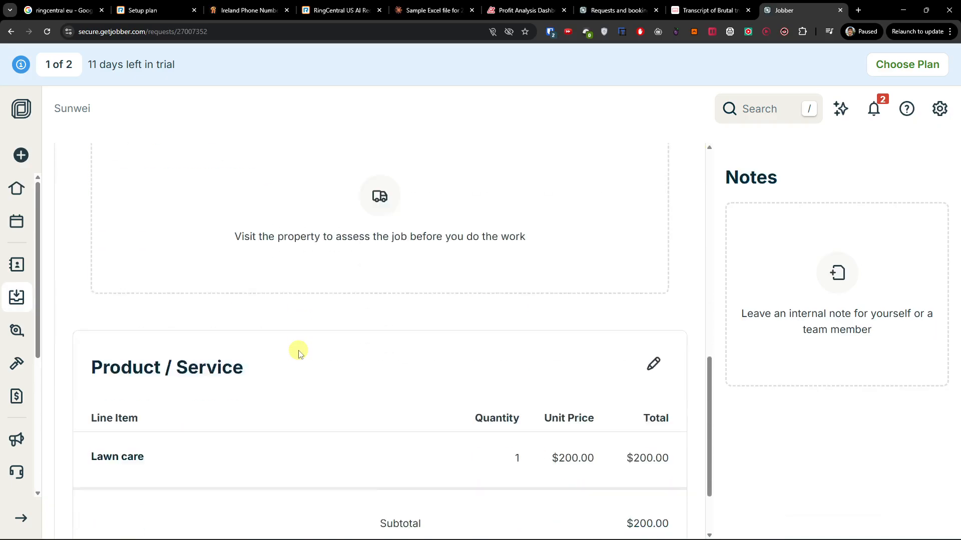
scroll(296, 210, "up", 12)
scroll(322, 312, "up", 2)
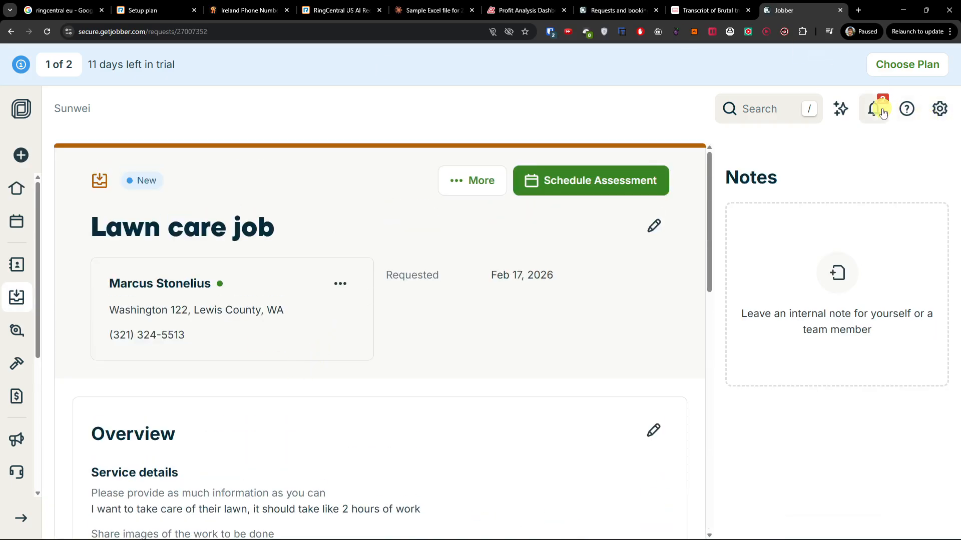
Go to company Settings and select Requests and bookings
left_click(939, 109)
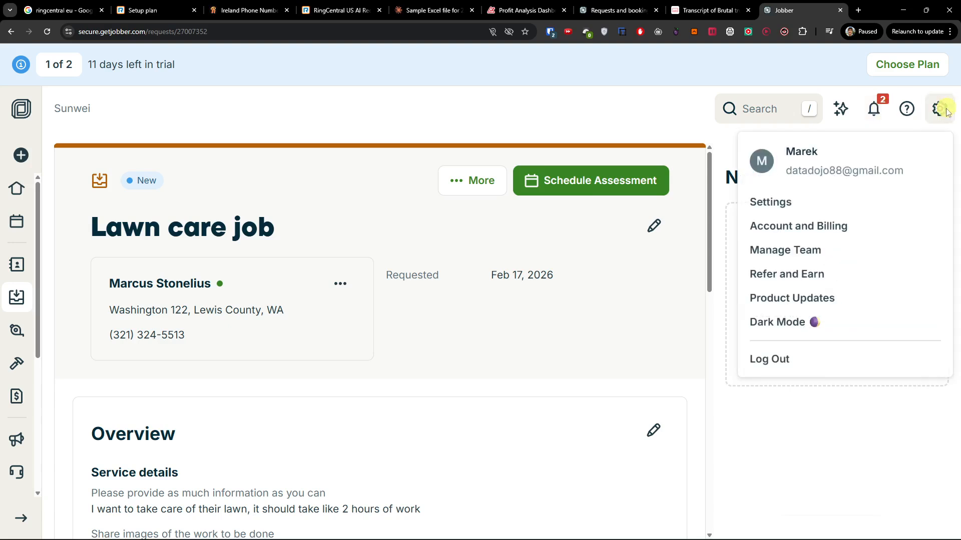
left_click(790, 202)
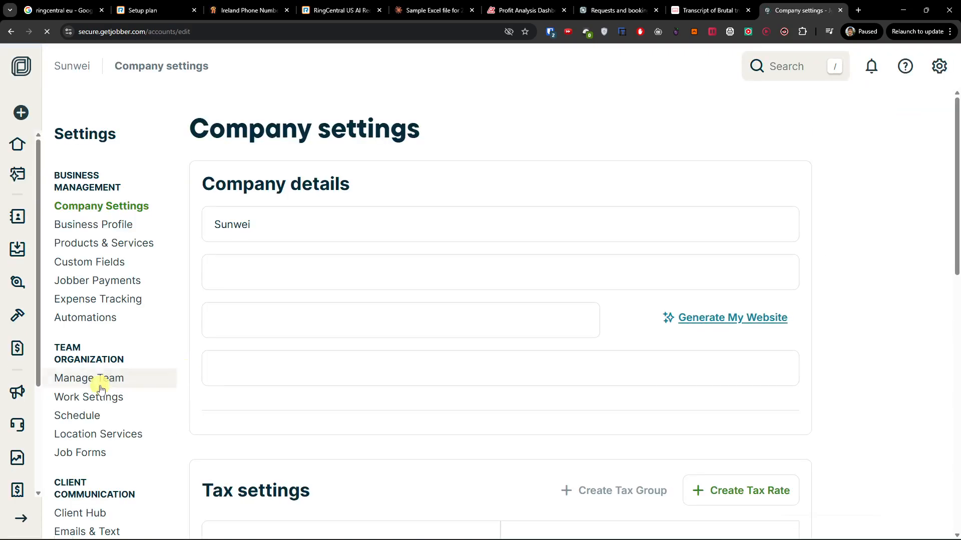
scroll(95, 380, "down", 5)
left_click(114, 323)
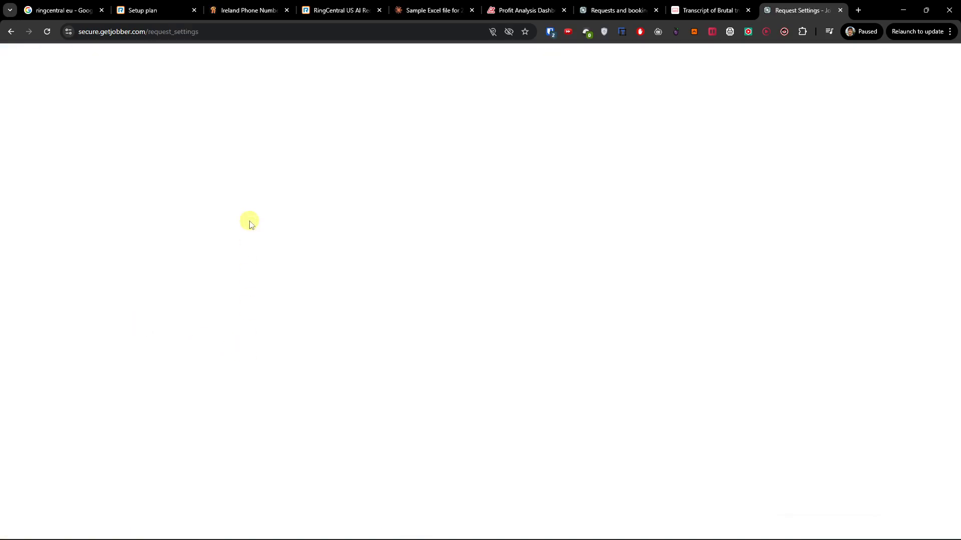
Open the Default Form in the form editor from its options menu
scroll(285, 328, "down", 2)
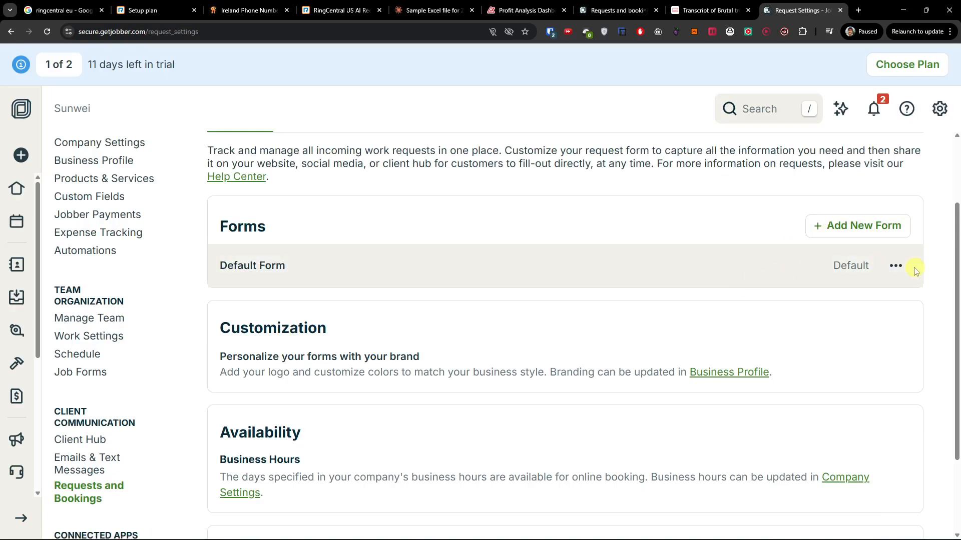
left_click(898, 266)
left_click(841, 300)
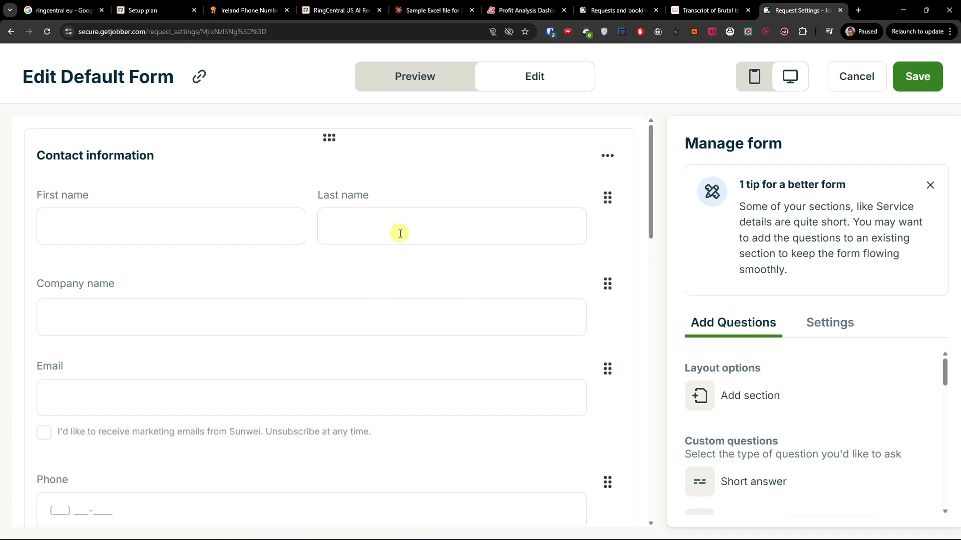
scroll(217, 315, "down", 8)
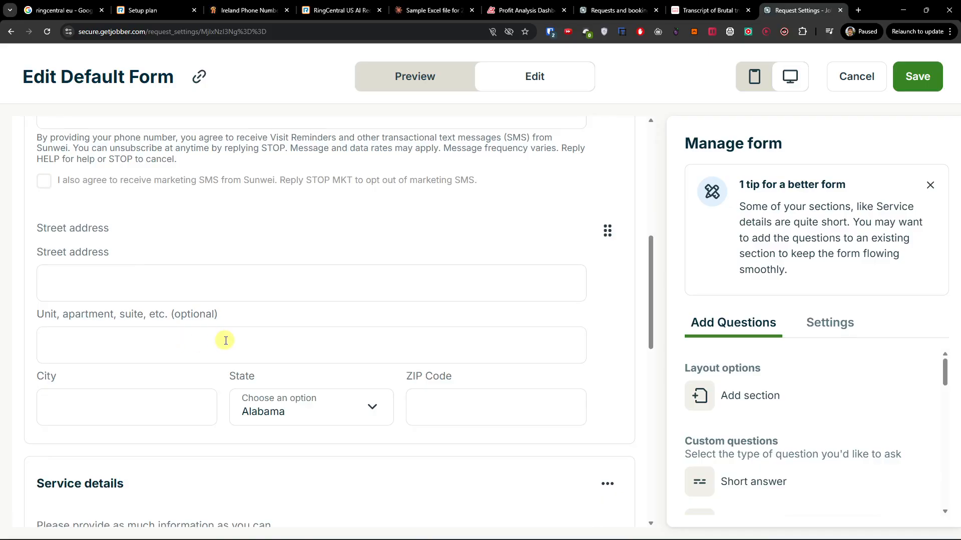
scroll(226, 341, "up", 6)
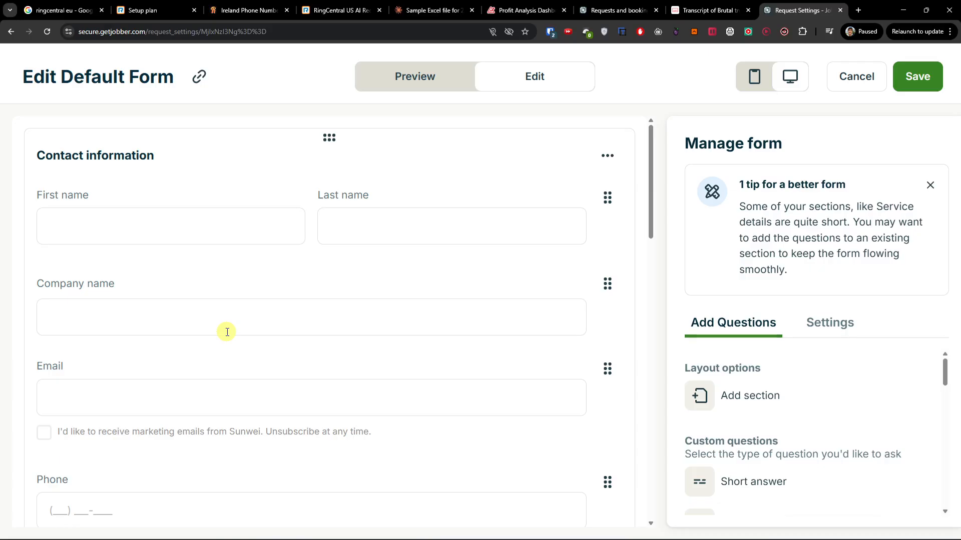
scroll(227, 332, "down", 10)
Inspect the Service details question and scroll through the remaining form sections
left_click(227, 332)
scroll(235, 320, "down", 4)
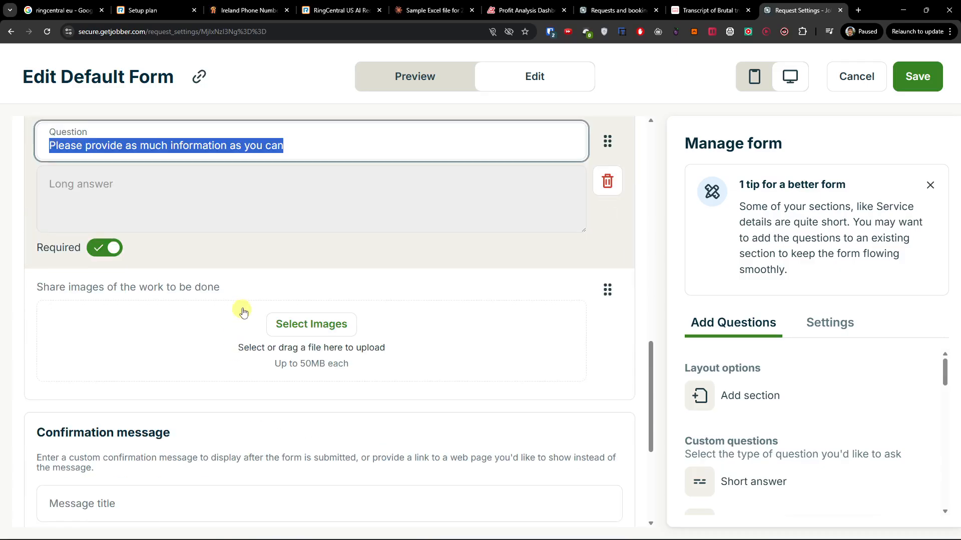
left_click(250, 251)
scroll(244, 249, "up", 2)
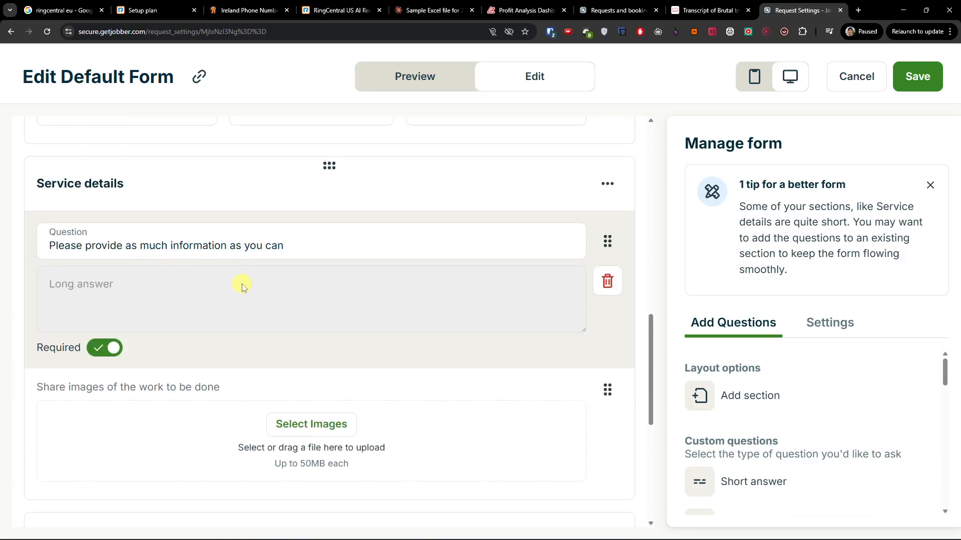
scroll(242, 285, "down", 2)
scroll(326, 328, "down", 4)
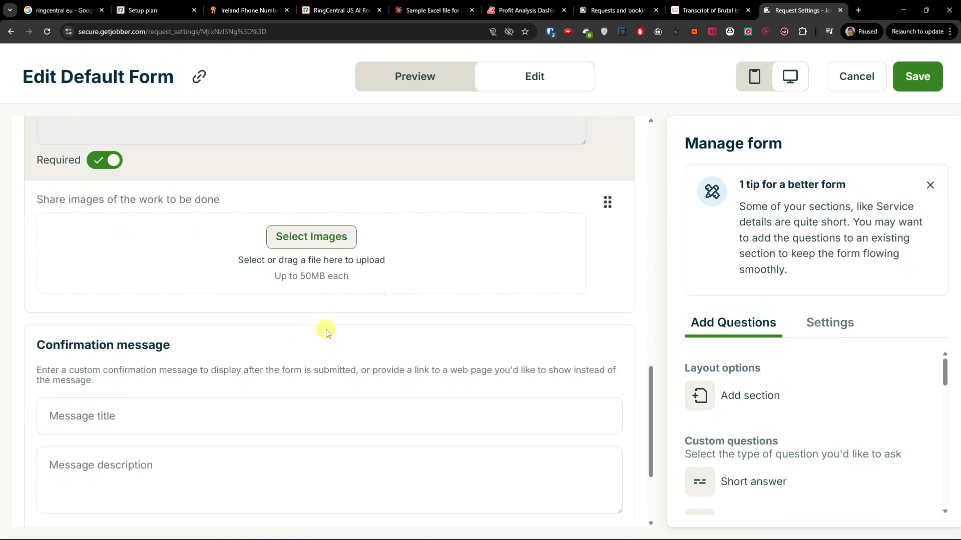
scroll(298, 334, "down", 1)
scroll(296, 328, "up", 4)
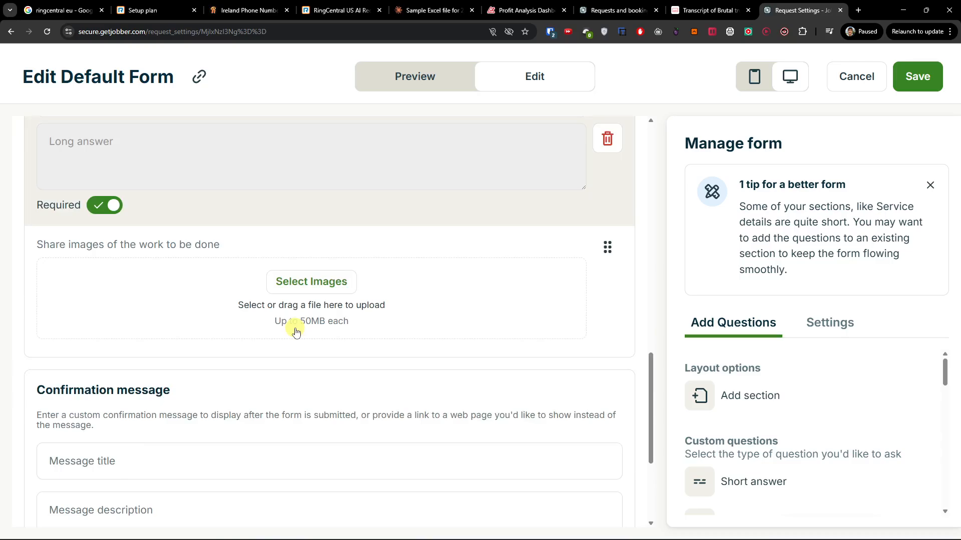
scroll(296, 332, "down", 4)
Check the confirmation message, then switch to the client-facing preview
left_click(293, 328)
scroll(252, 318, "up", 15)
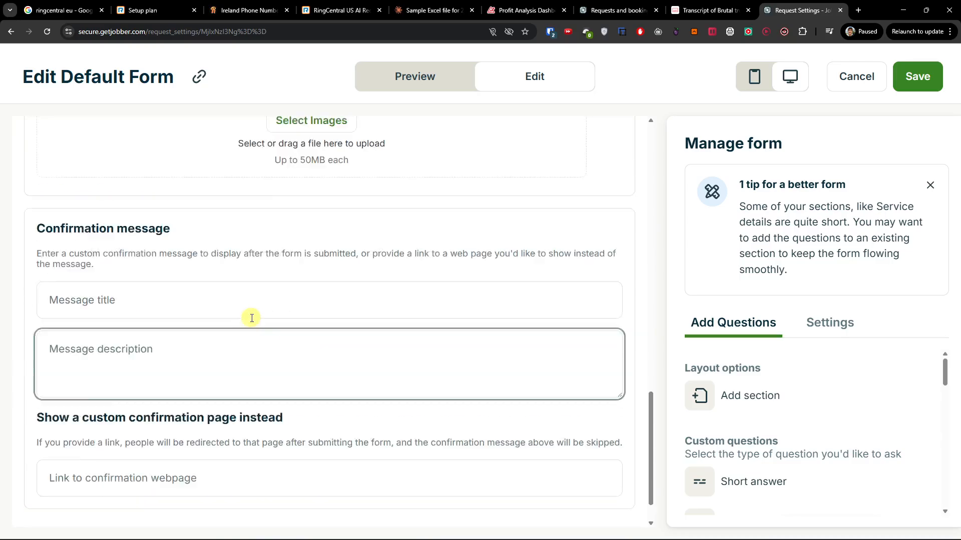
scroll(251, 318, "up", 6)
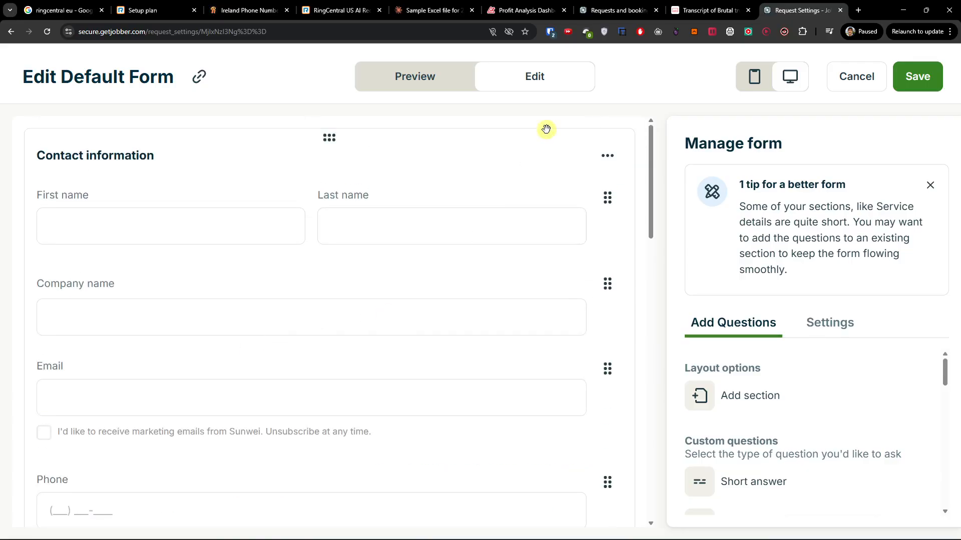
left_click(447, 72)
Attempt to advance the form preview past its first page
scroll(364, 314, "down", 5)
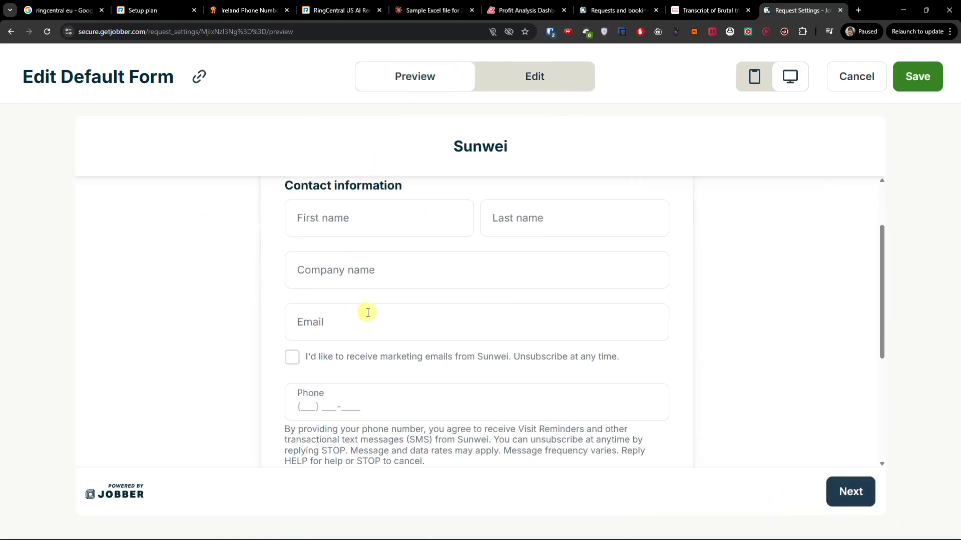
left_click(874, 493)
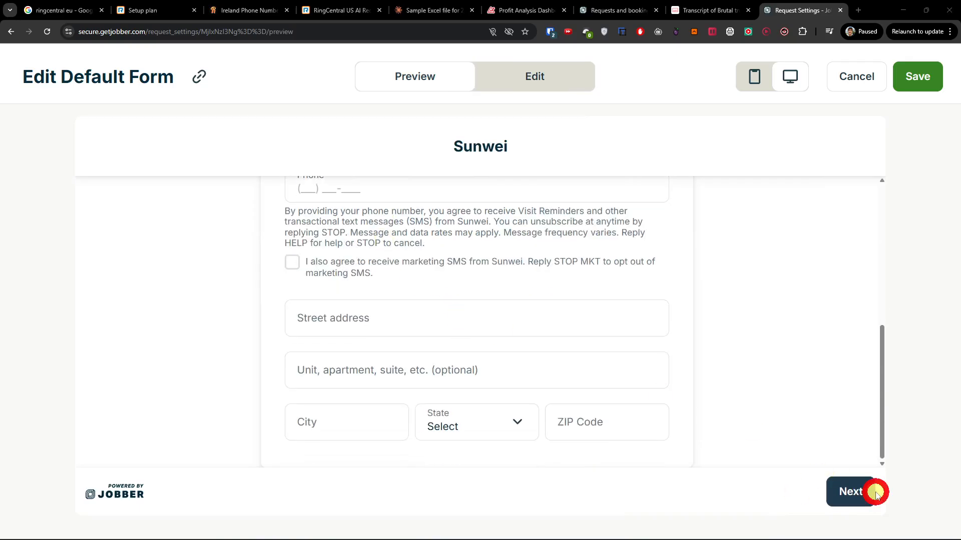
left_click(875, 494)
left_click(729, 350)
scroll(517, 317, "up", 5)
Fill in a test first name, last name and phone number in the preview
left_click(476, 210)
left_click(406, 292)
type("da")
left_click(564, 312)
type("asd")
scroll(464, 383, "down", 4)
left_click(400, 293)
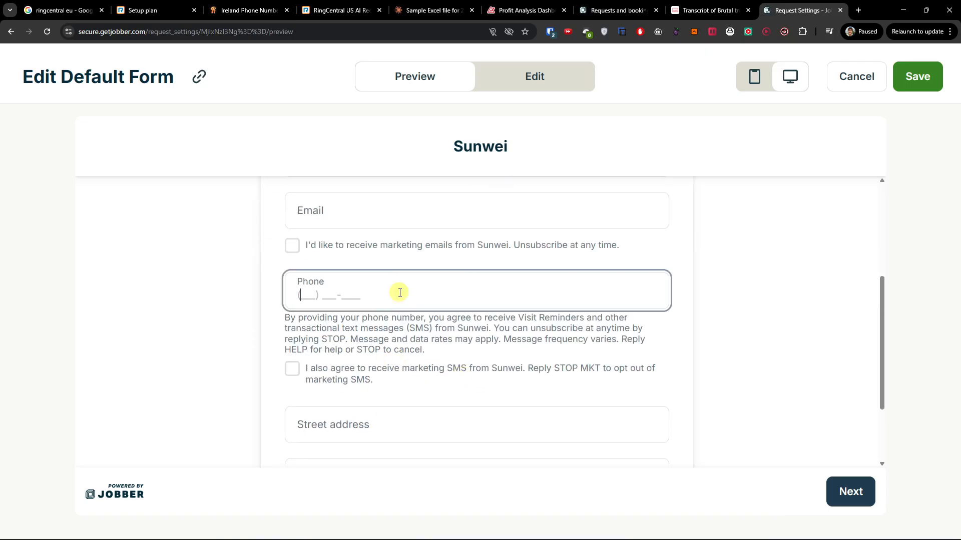
Enter a test street address in Bratislava with a ZIP code and Indiana as state
scroll(419, 318, "down", 2)
left_click(414, 315)
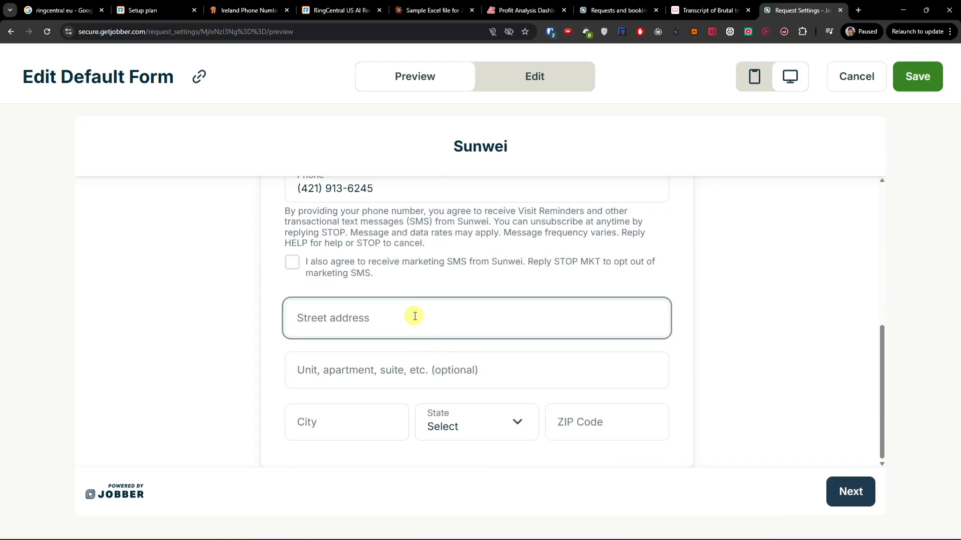
type("Vyhliadka")
key("Tab")
type(";")
key("Tab")
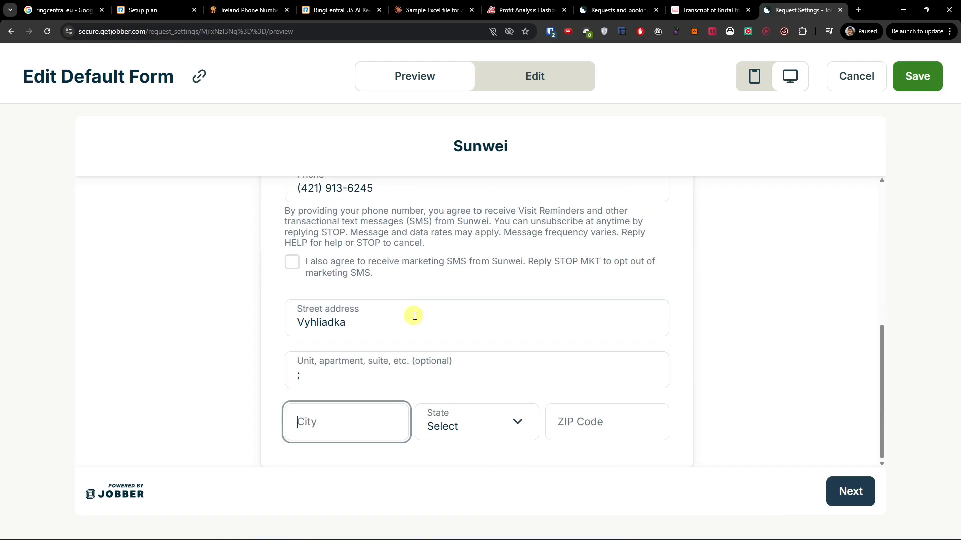
type("Bratislava")
key("Tab")
key("Tab")
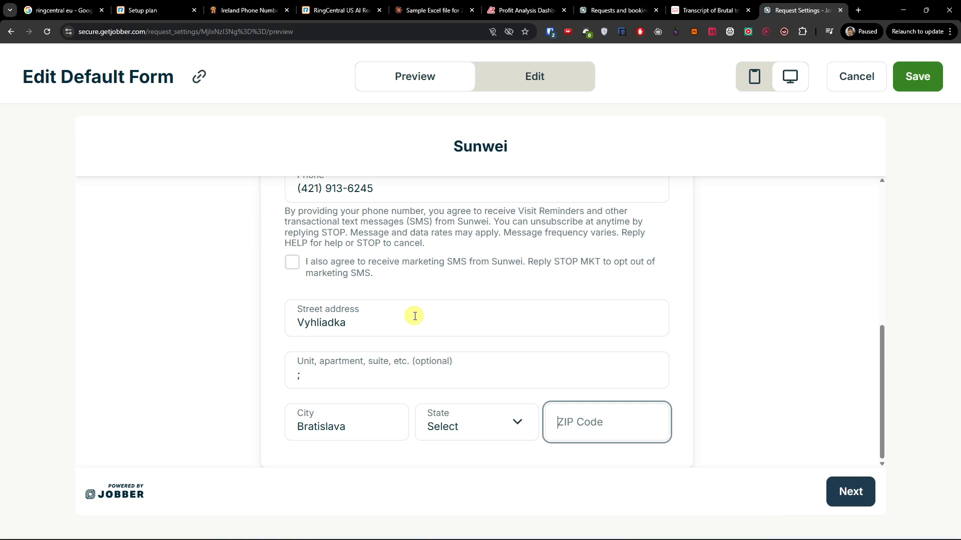
type("84100")
left_click(443, 423)
left_click(466, 326)
Rearrange the detached browser window and advance the form to the service details step
left_click(827, 485)
left_click(805, 428)
left_click(857, 425)
left_click_drag(884, 408, 852, 212)
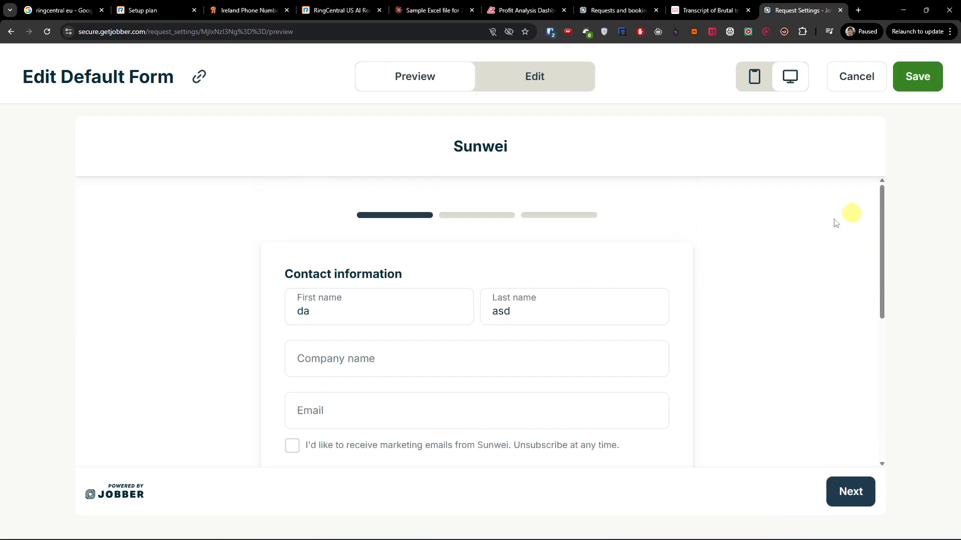
left_click_drag(811, 11, 663, 82)
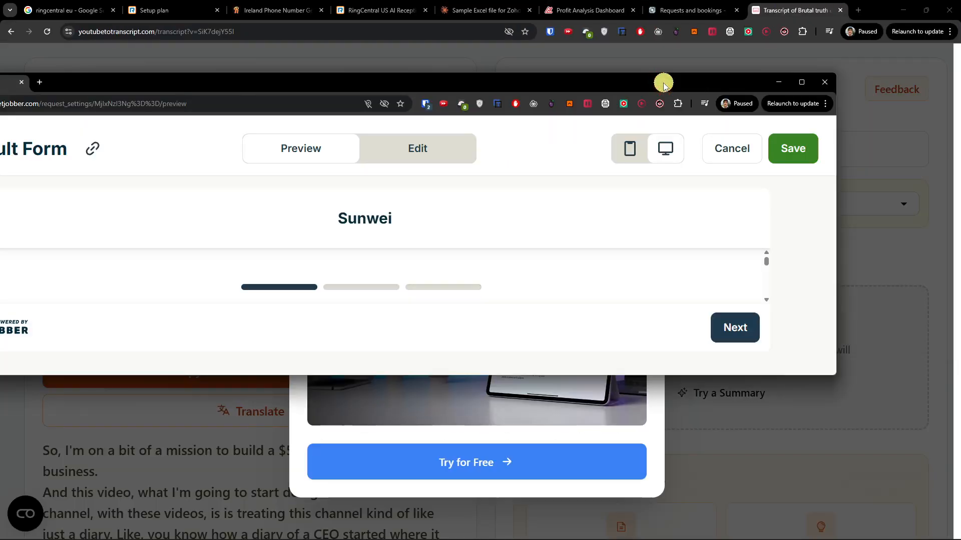
double_click(663, 82)
left_click_drag(532, 10, 535, 25)
left_click(839, 259)
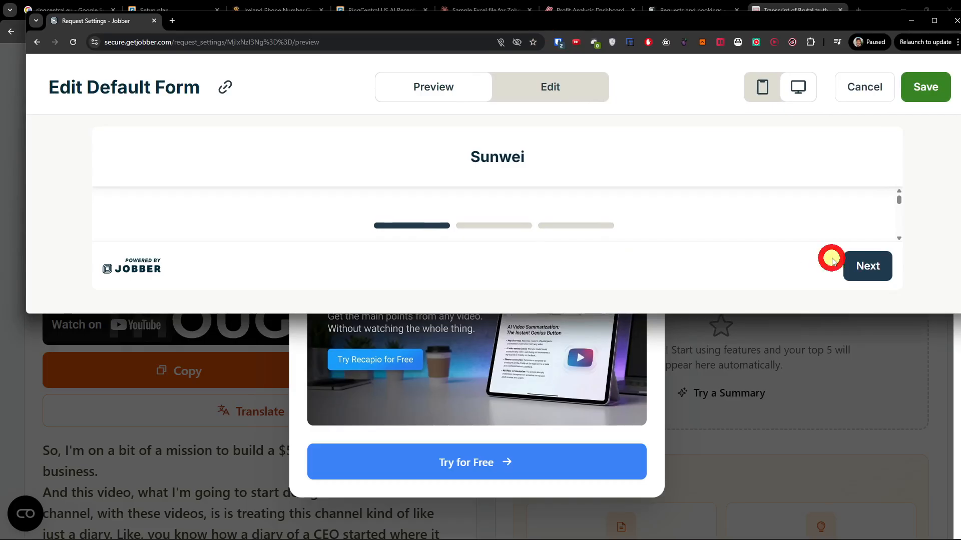
Enter 'dasd' as the service details and advance to the Review step
left_click_drag(601, 315, 601, 491)
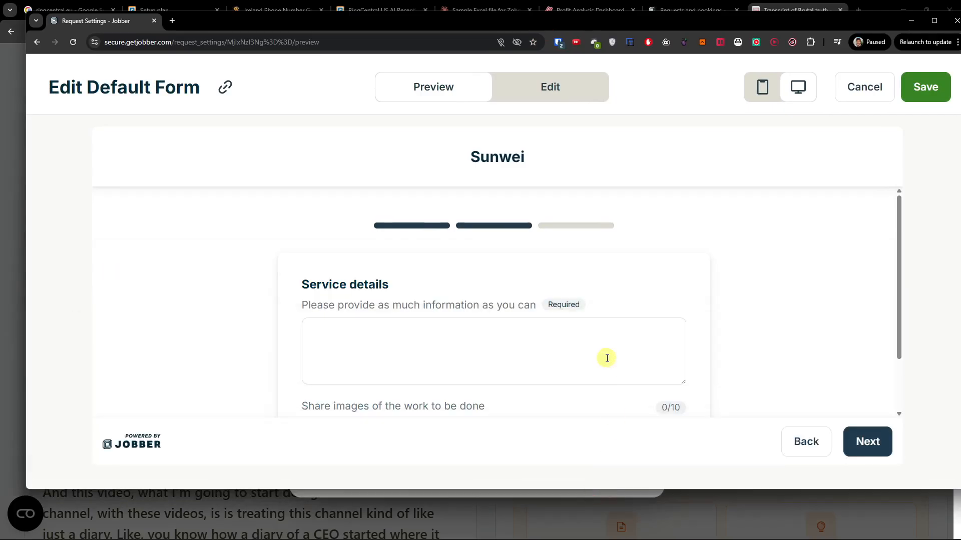
scroll(600, 356, "down", 1)
scroll(599, 356, "up", 1)
left_click(530, 345)
type("dasd")
left_click_drag(424, 489, 428, 467)
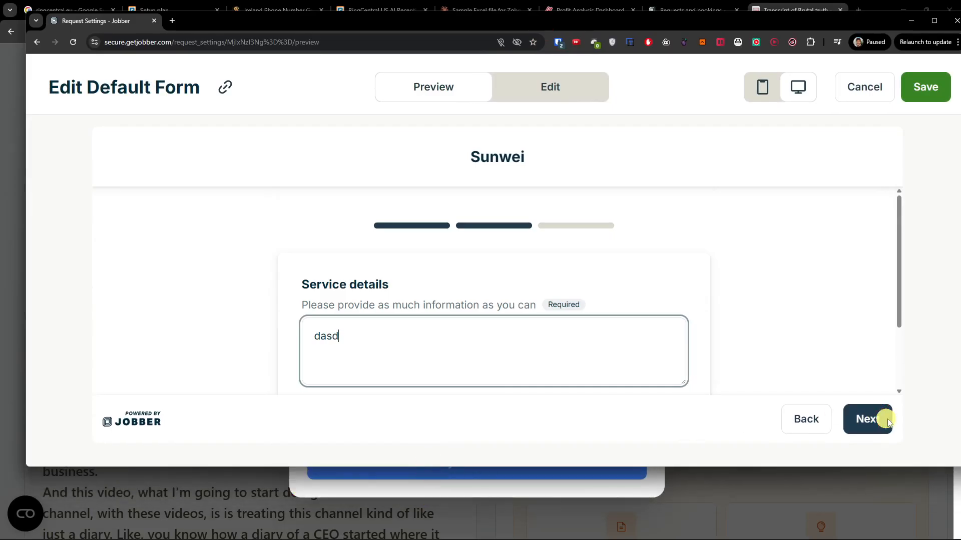
left_click_drag(758, 469, 759, 430)
scroll(733, 289, "down", 3)
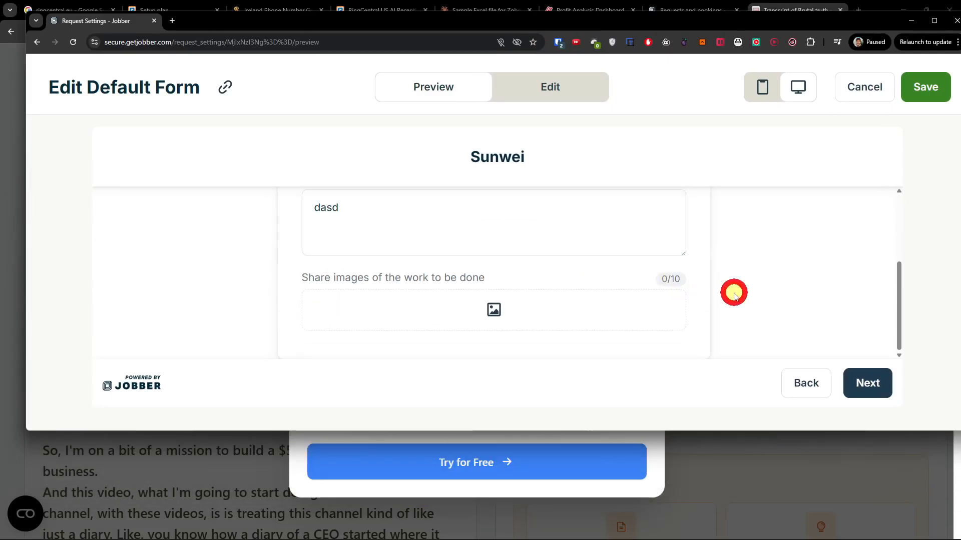
left_click(870, 397)
Maximize the browser, look over the Review step, and cancel the form edit
scroll(739, 309, "up", 3)
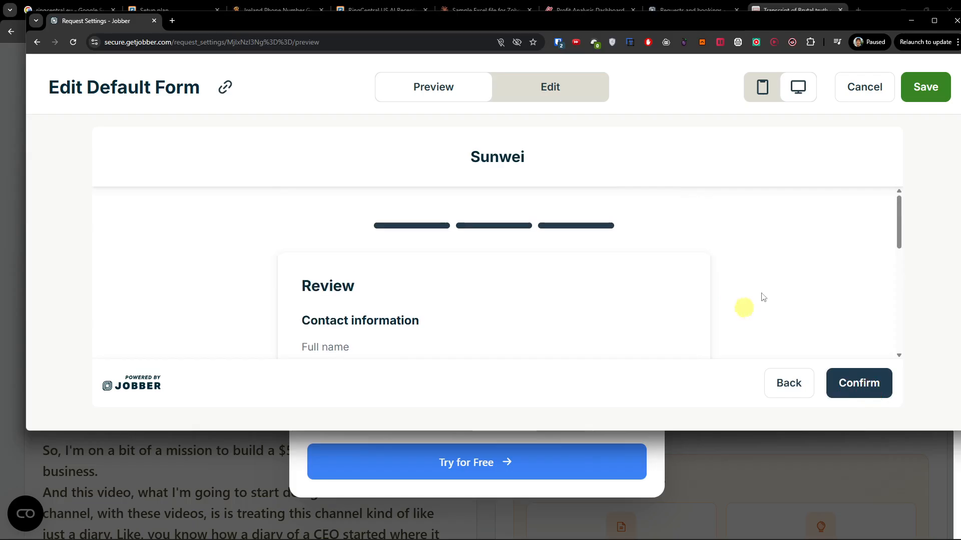
left_click(933, 21)
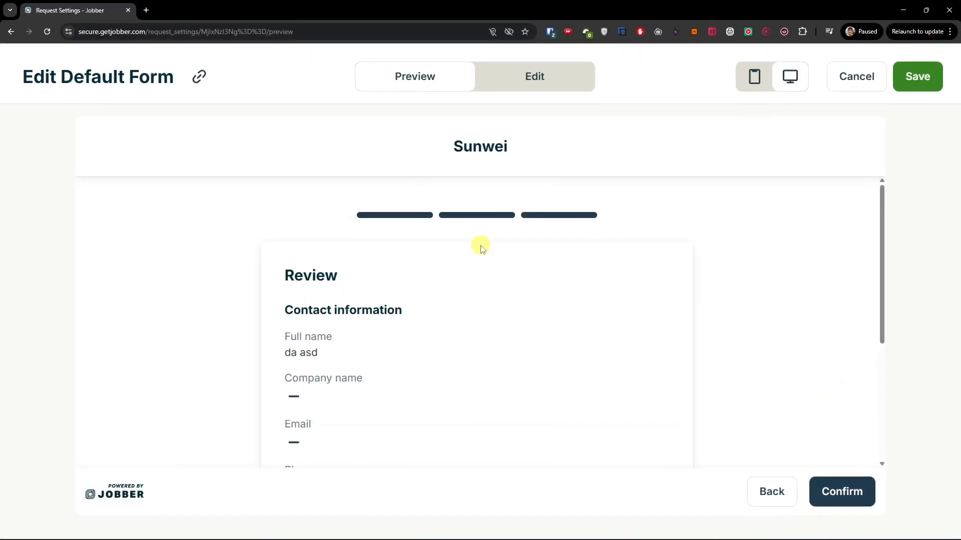
scroll(327, 313, "down", 1)
scroll(327, 313, "down", 5)
scroll(485, 332, "up", 5)
left_click(844, 82)
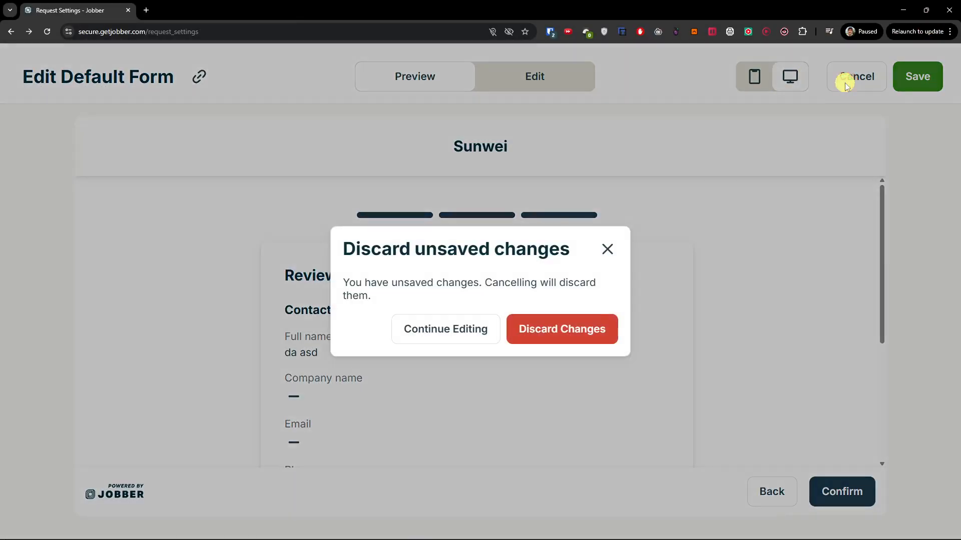
Discard the request form edits, look over a blank New Client form, then go to account settings
left_click(568, 328)
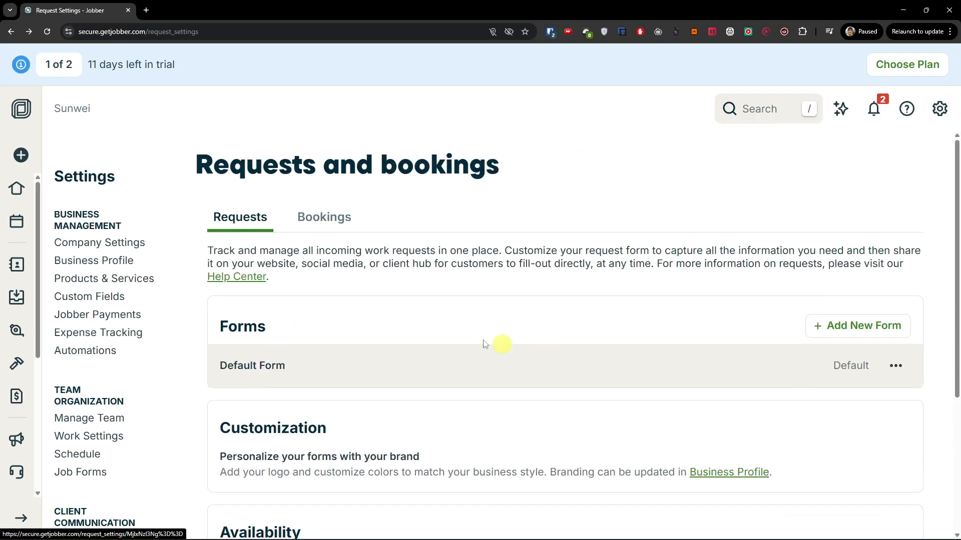
left_click(17, 269)
left_click(785, 167)
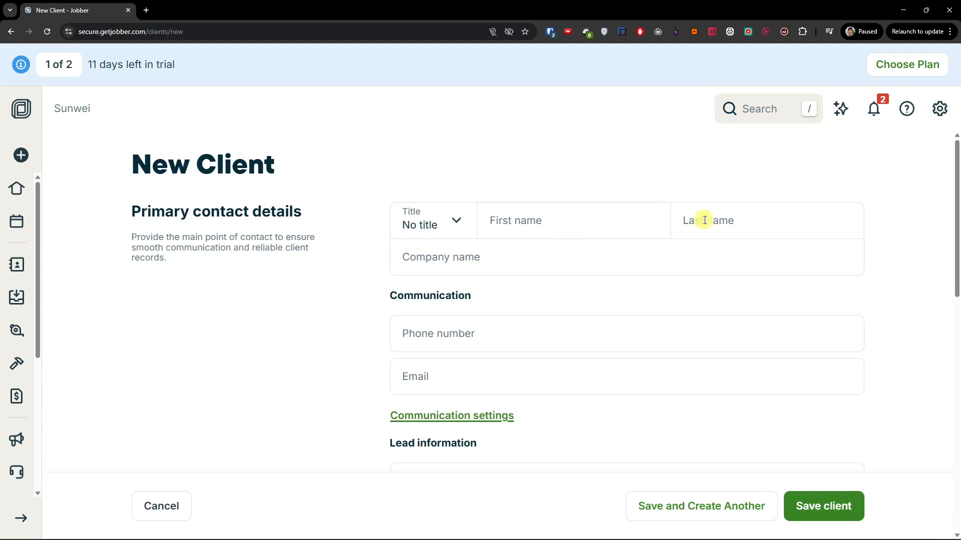
scroll(577, 279, "down", 2)
scroll(500, 264, "down", 9)
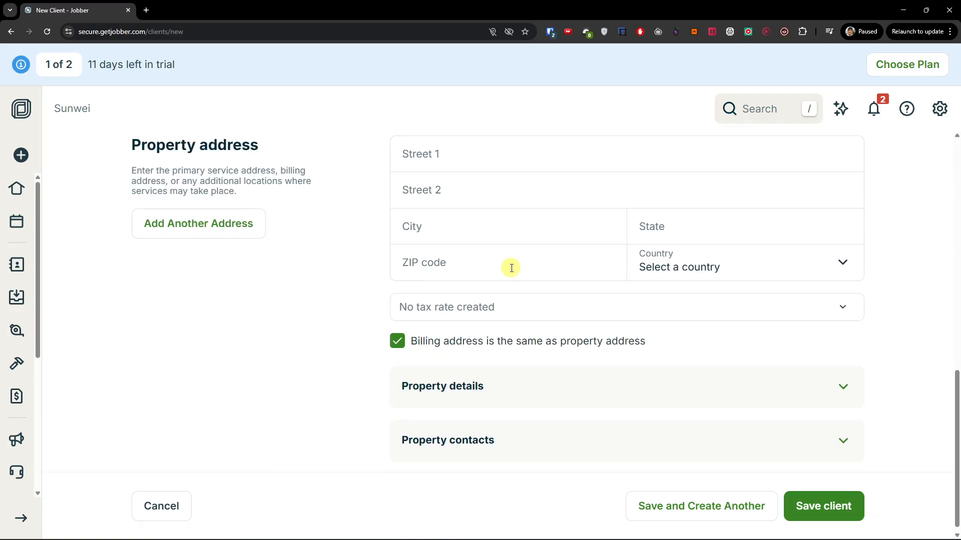
scroll(511, 268, "up", 2)
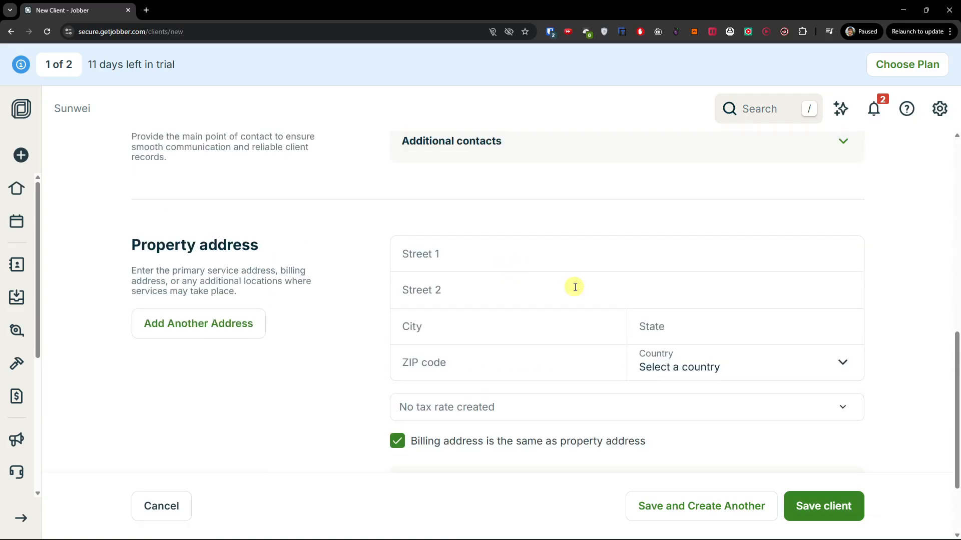
scroll(575, 291, "up", 7)
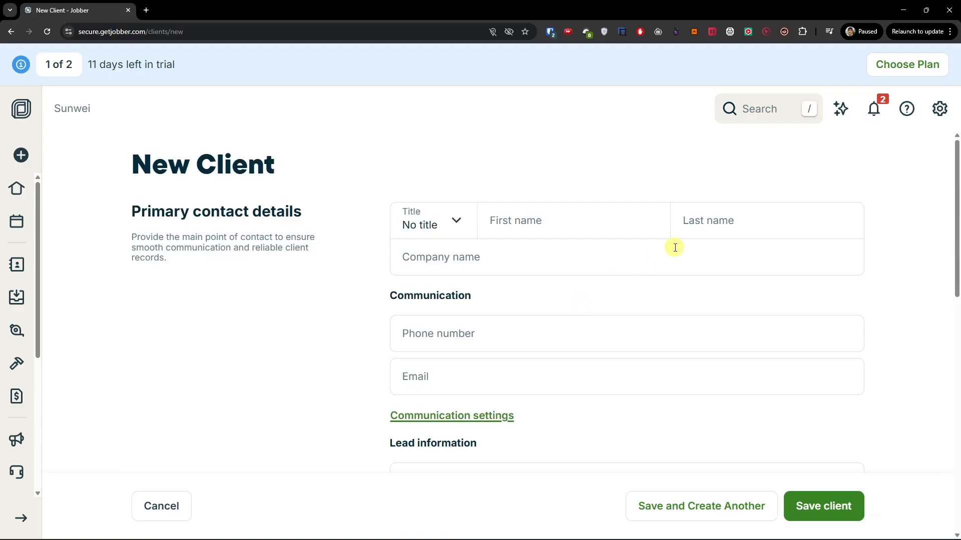
left_click(943, 113)
left_click(804, 202)
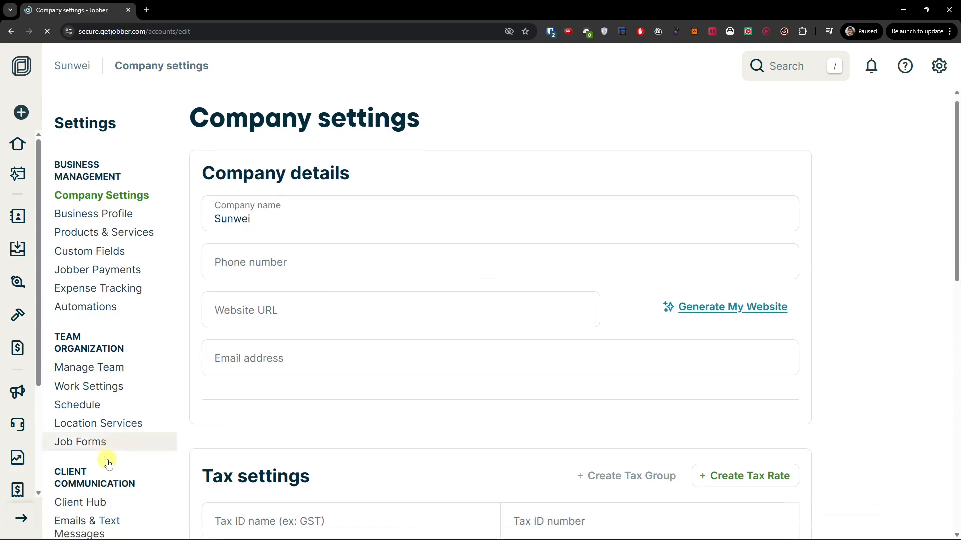
Show the online booking settings listing Free Assessment and Repair Toilet, then preview the public booking page
scroll(90, 395, "down", 5)
left_click(80, 320)
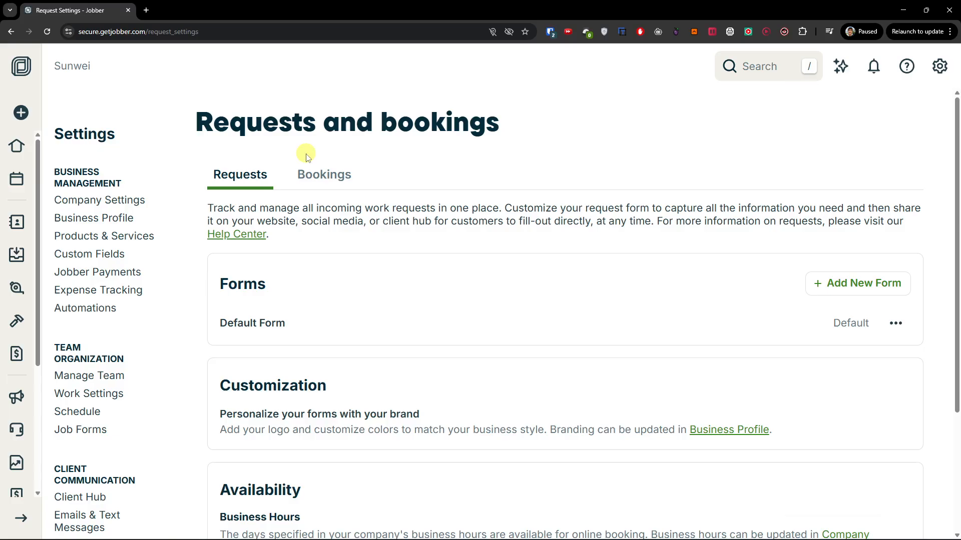
left_click(330, 224)
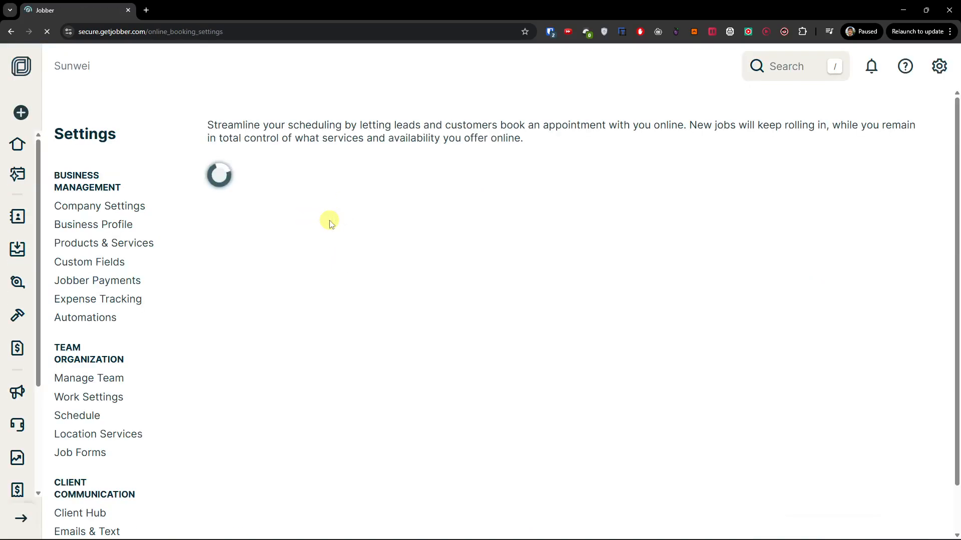
scroll(372, 300, "down", 2)
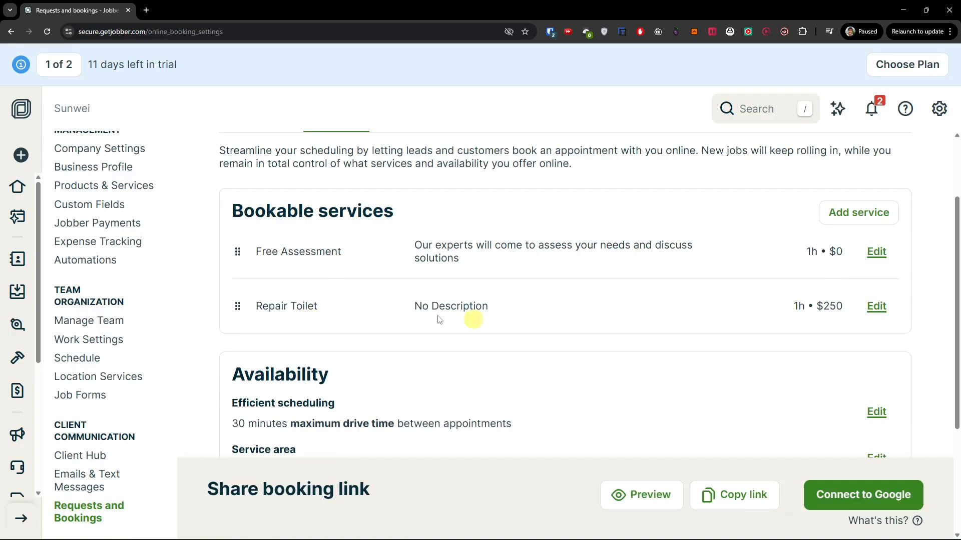
scroll(444, 325, "up", 2)
scroll(431, 323, "down", 2)
left_click(654, 497)
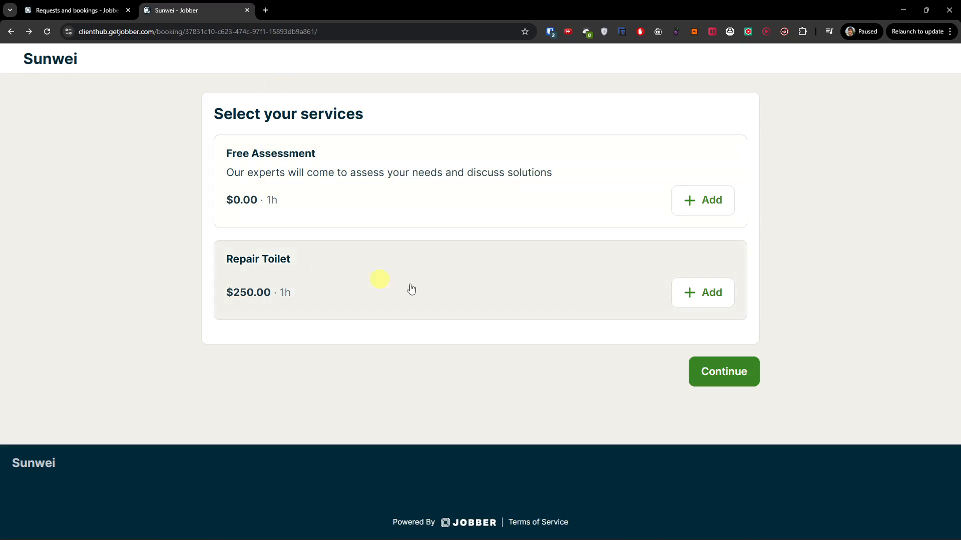
Test-book Repair Toilet up to the contact step, trigger the required-field warnings, then return to settings
left_click(703, 295)
left_click(732, 372)
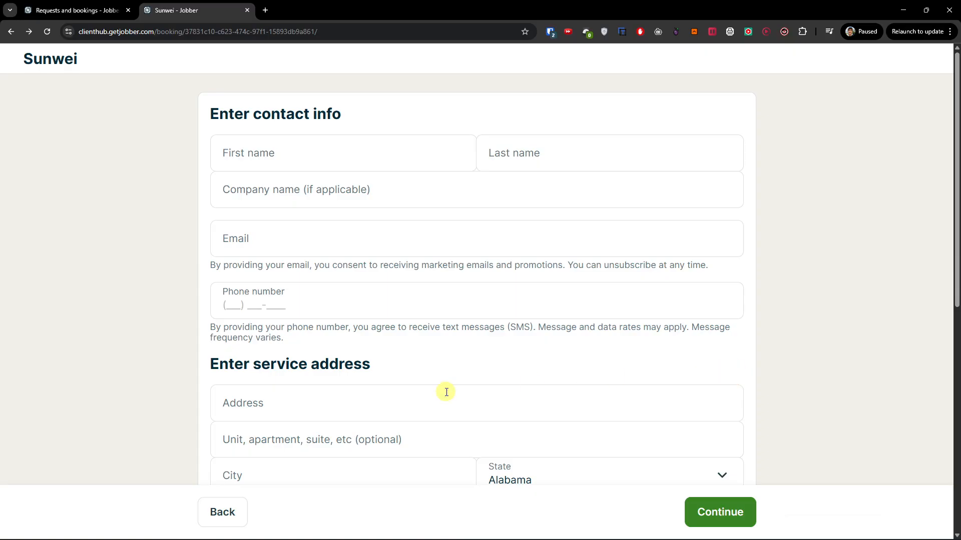
scroll(446, 390, "down", 8)
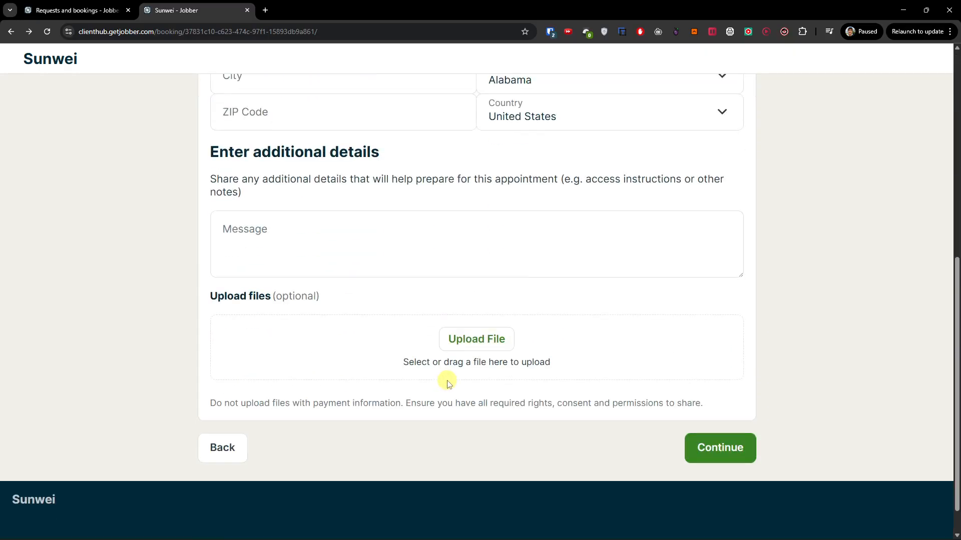
scroll(447, 388, "up", 8)
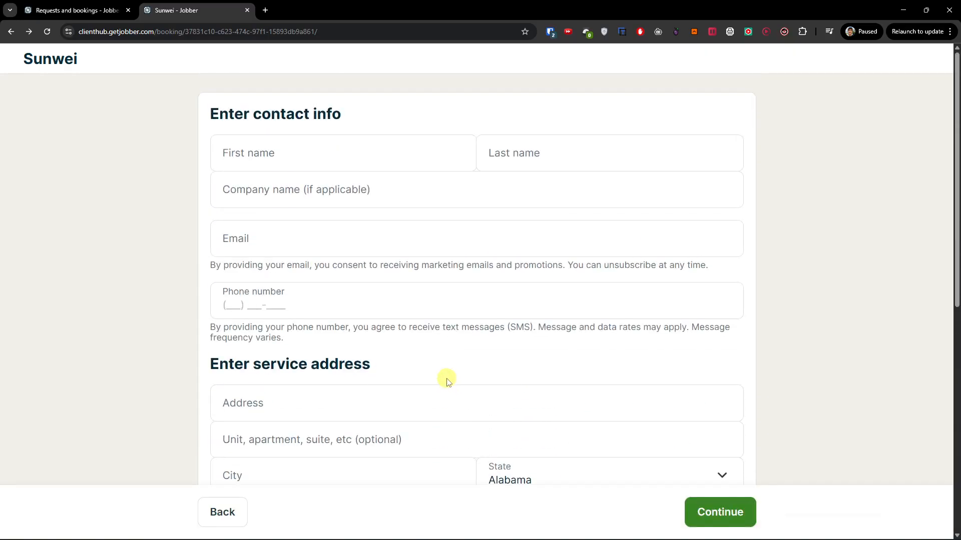
scroll(435, 215, "down", 4)
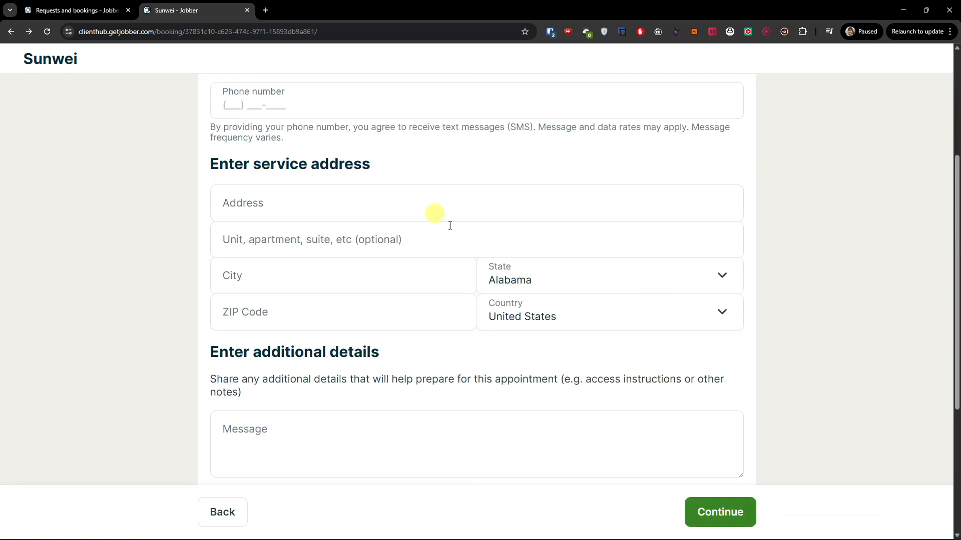
left_click(714, 510)
scroll(636, 426, "down", 6)
scroll(617, 411, "down", 4)
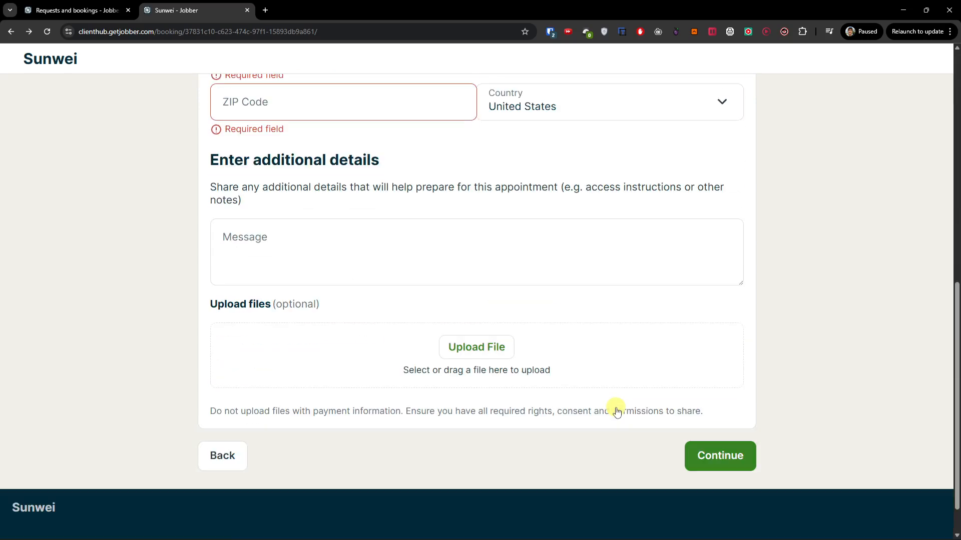
scroll(541, 379, "up", 4)
key("ctrl+shift+Tab")
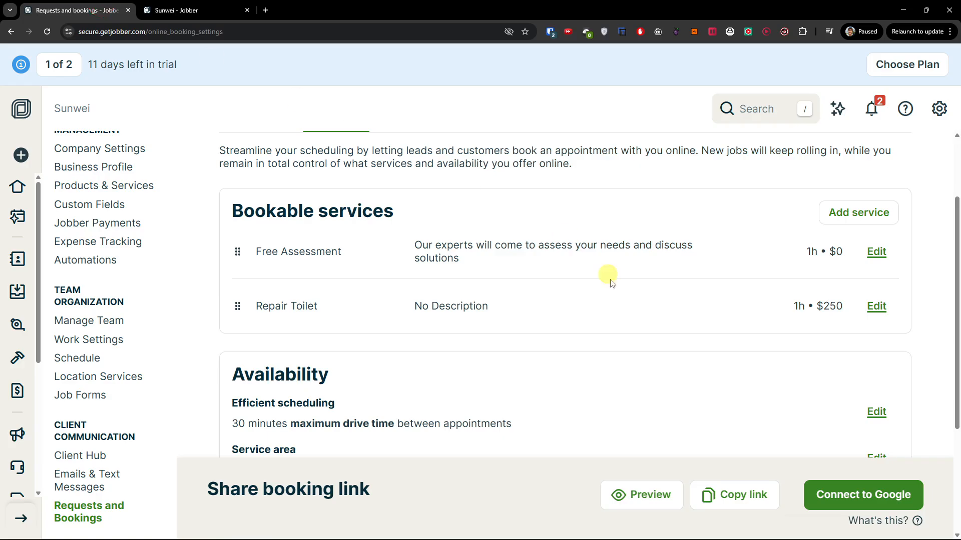
Open the Repair Toilet service for editing and close it without changes
left_click(875, 306)
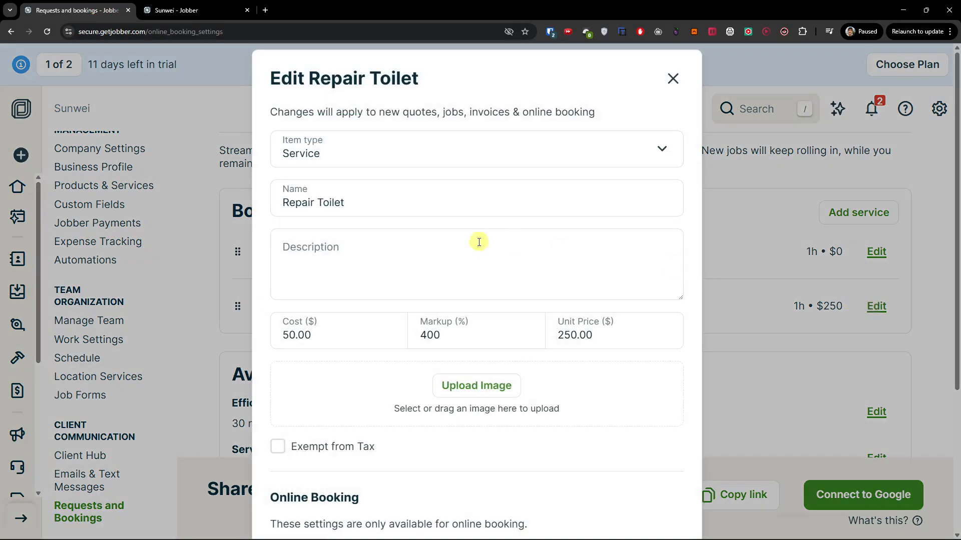
scroll(490, 264, "down", 3)
scroll(506, 264, "up", 4)
left_click(674, 73)
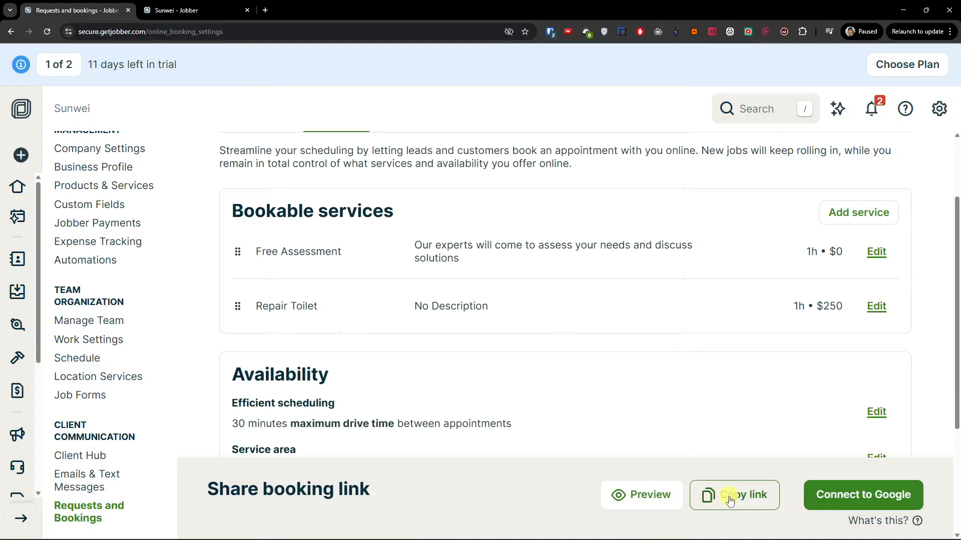
scroll(651, 406, "down", 2)
scroll(633, 374, "down", 2)
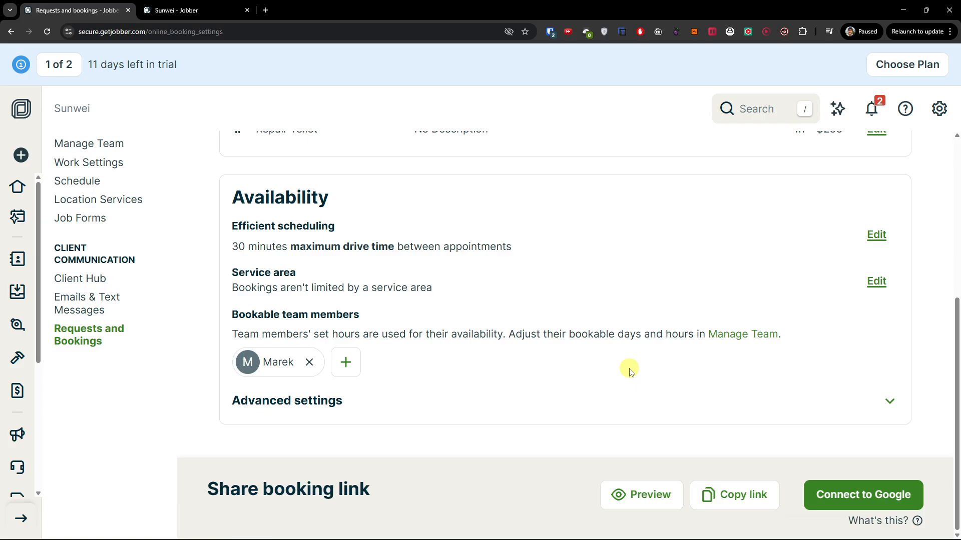
scroll(621, 371, "up", 4)
scroll(634, 377, "down", 2)
scroll(634, 377, "up", 1)
left_click(876, 307)
Copy the public booking link and paste it into a new Incognito window
left_click(677, 74)
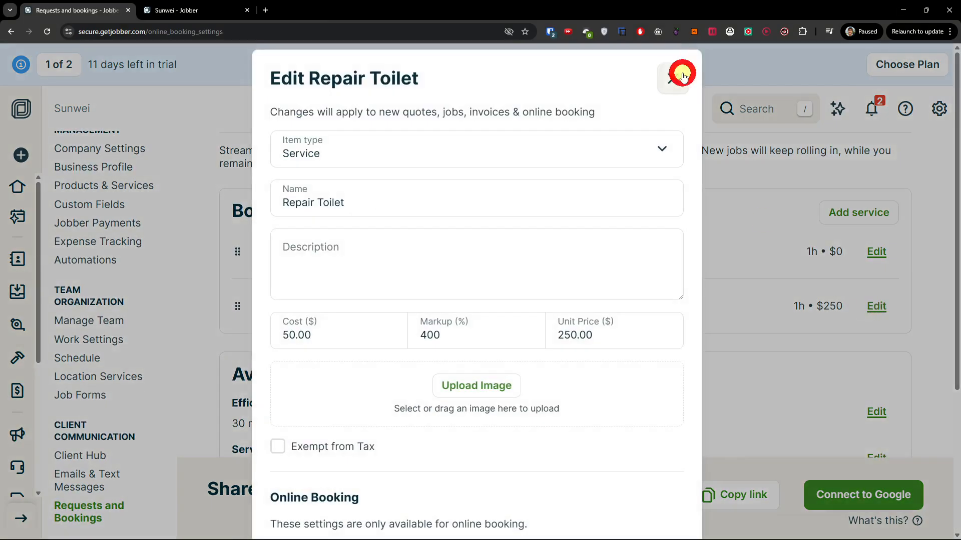
left_click(725, 495)
key("ctrl+shift+n")
key("ctrl+v")
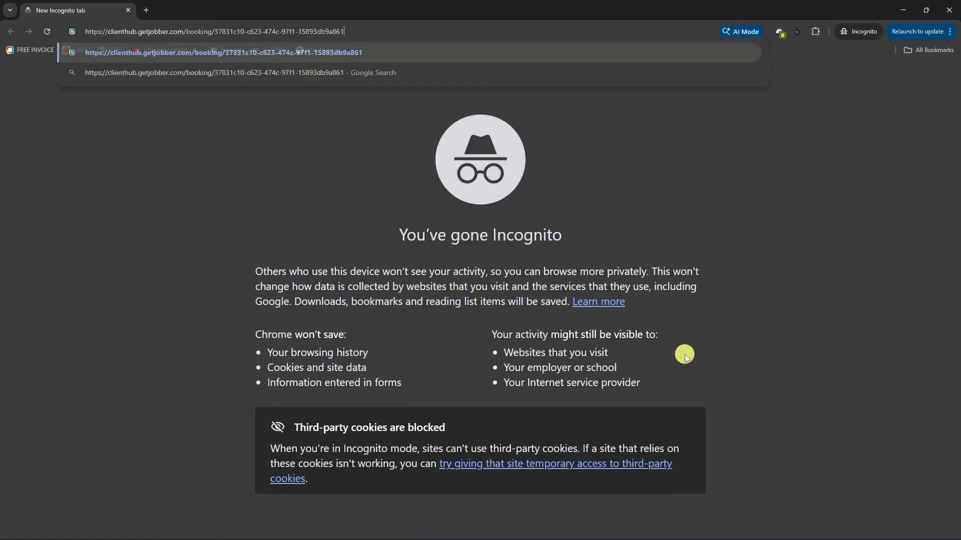
Load the customer booking page, add Repair Toilet and continue to contact info
key("Return")
left_click_drag(401, 5, 407, 43)
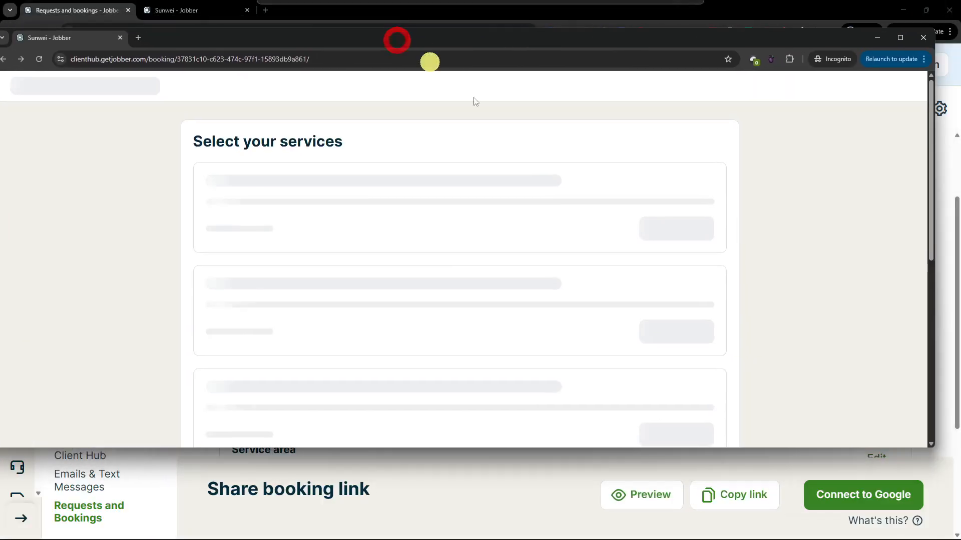
left_click(680, 319)
left_click(713, 398)
Enter the customer's first name, last name and e-mail address
left_click(343, 189)
type("jolo")
key("Tab")
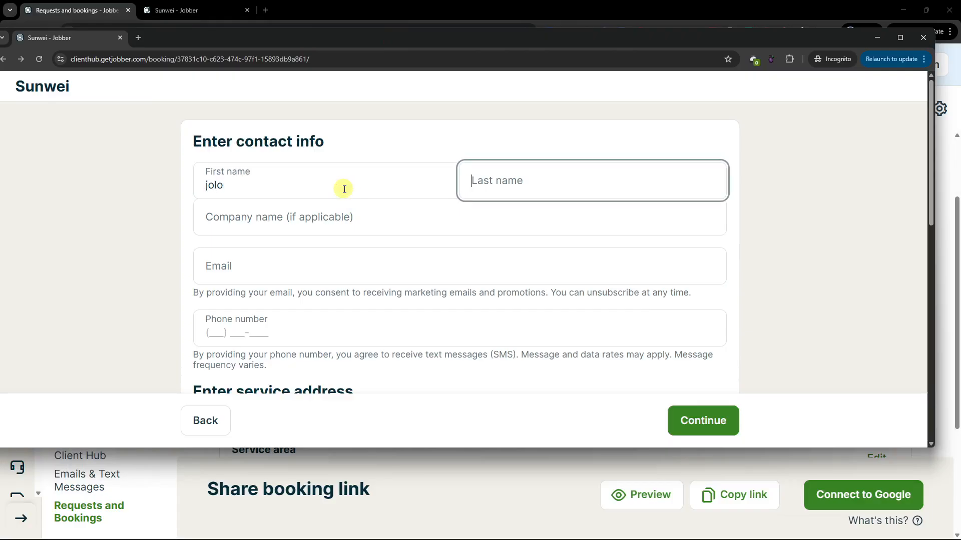
type("doo")
key("Tab")
key("Tab")
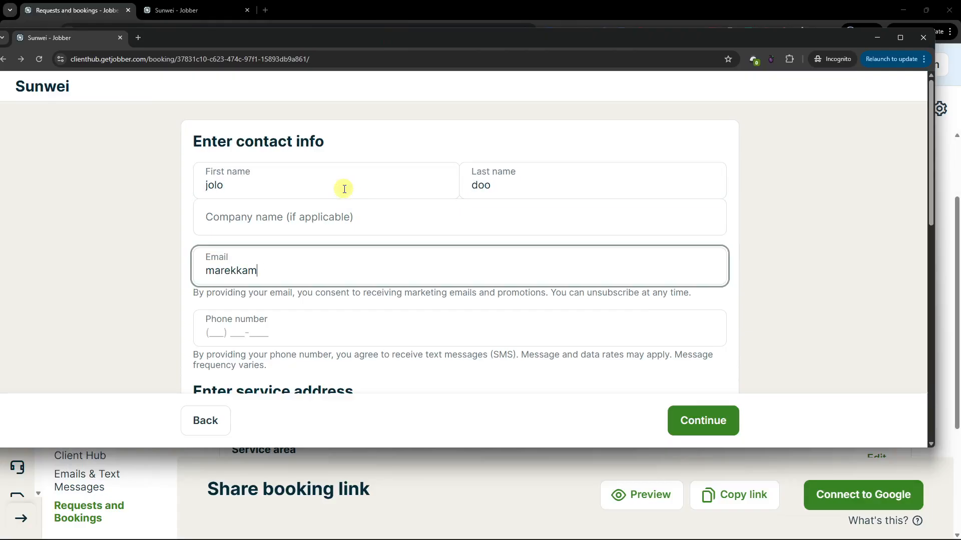
key("Tab")
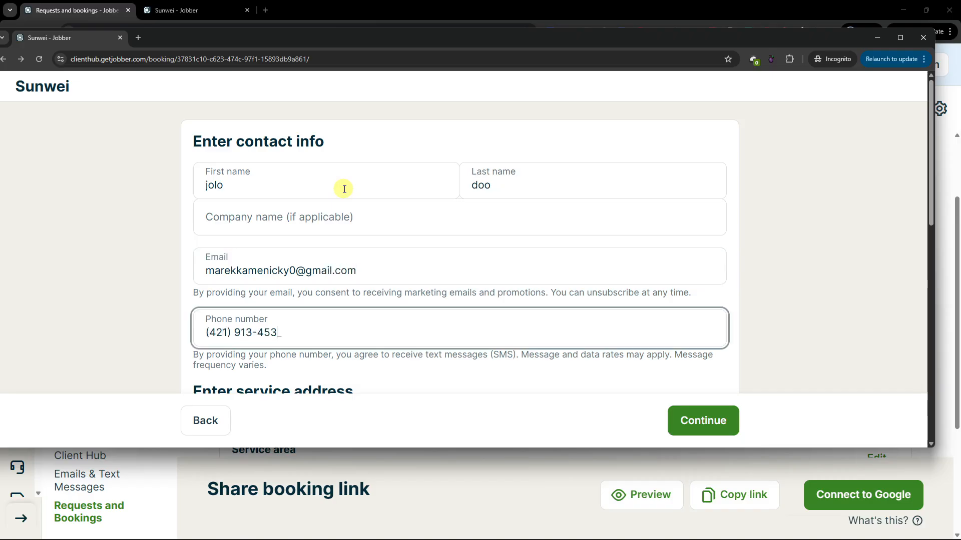
Fill in the customer's service street address, city and ZIP code, then continue to date and time
scroll(369, 230, "down", 5)
left_click(313, 145)
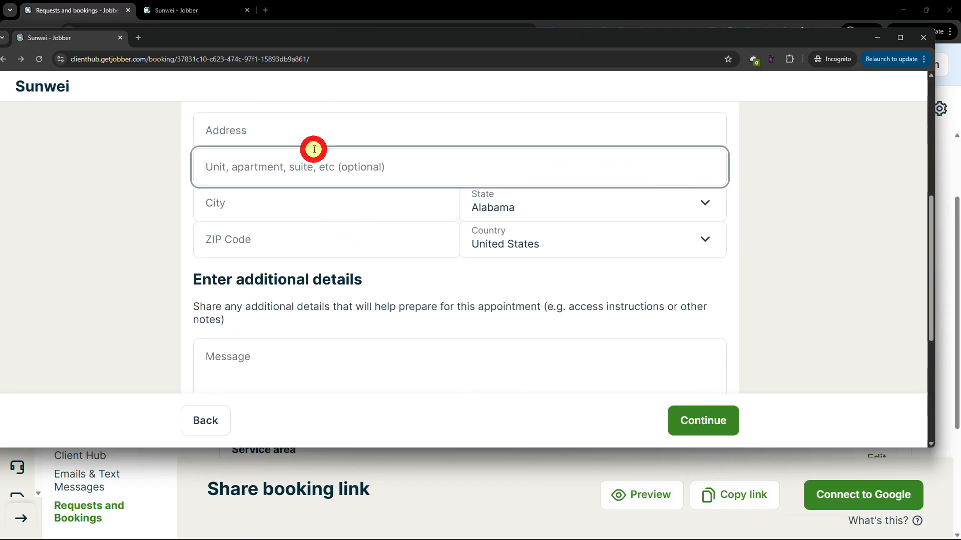
key("Tab")
key("Tab")
type("Bratislava")
key("Tab")
type("84104")
key("Tab")
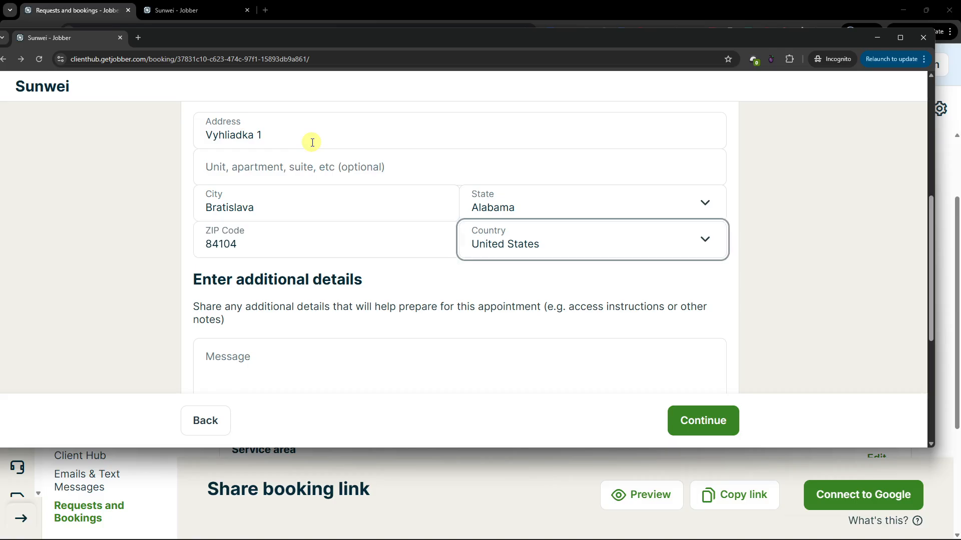
scroll(350, 361, "down", 4)
left_click(715, 370)
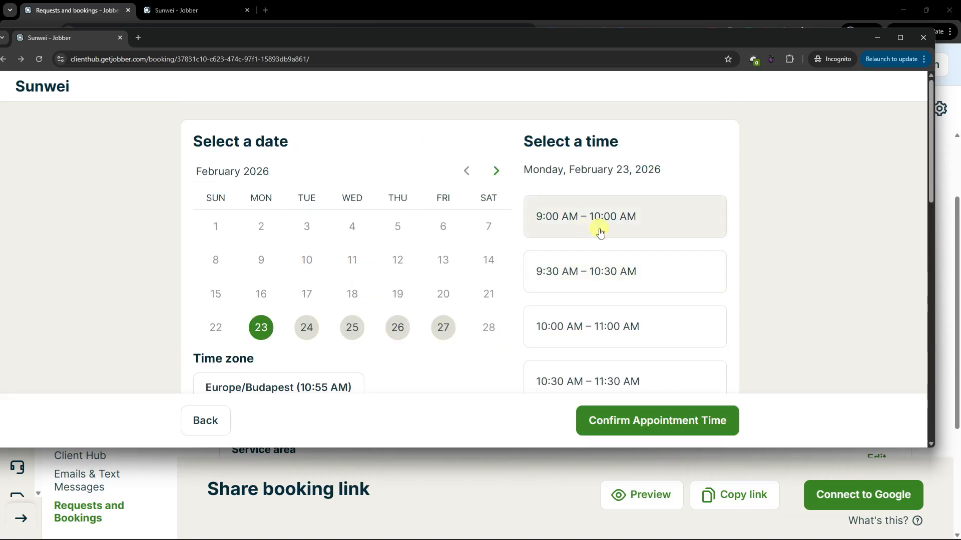
Book Repair Toilet for February 23, 2026, 11:00 AM–12:00 PM, then close the private window
scroll(616, 344, "down", 2)
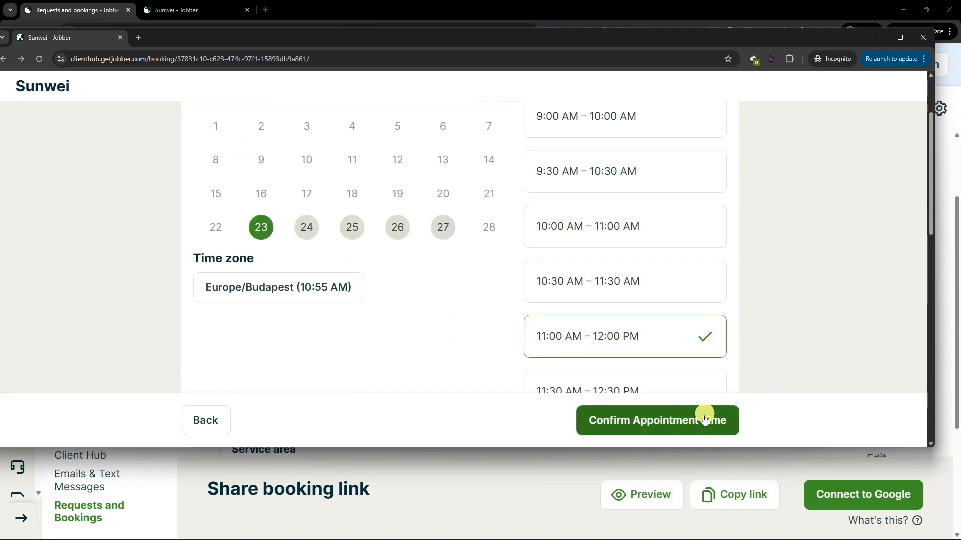
scroll(811, 369, "up", 2)
scroll(783, 388, "down", 10)
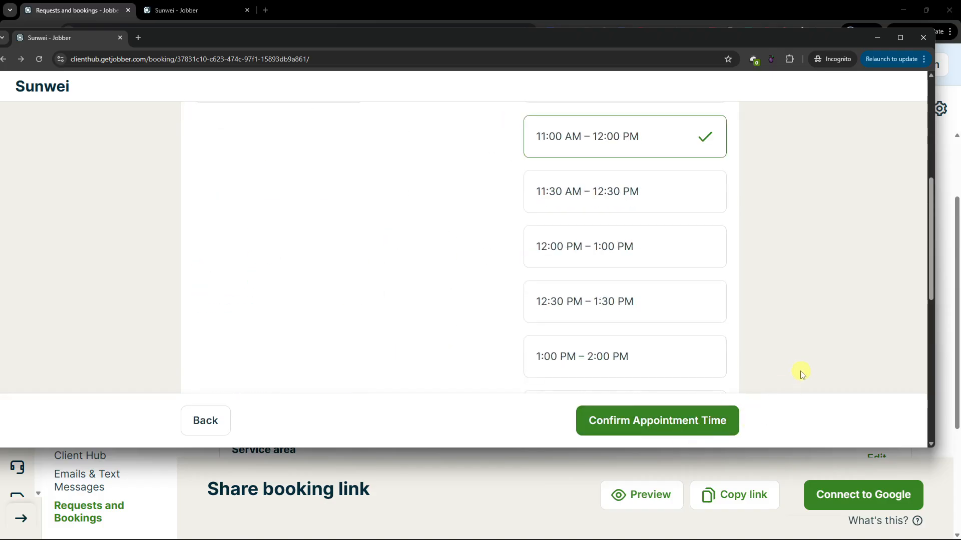
left_click(716, 421)
scroll(651, 320, "down", 5)
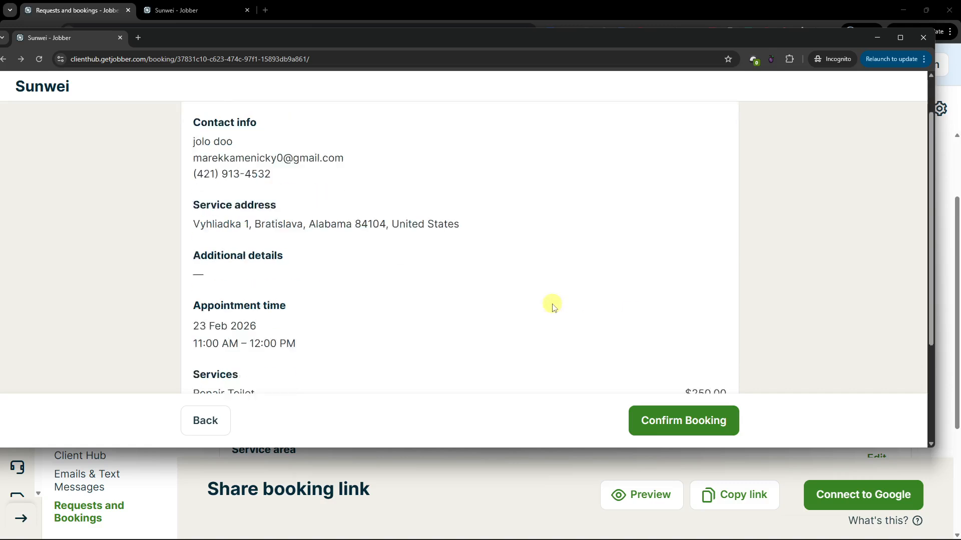
left_click(719, 326)
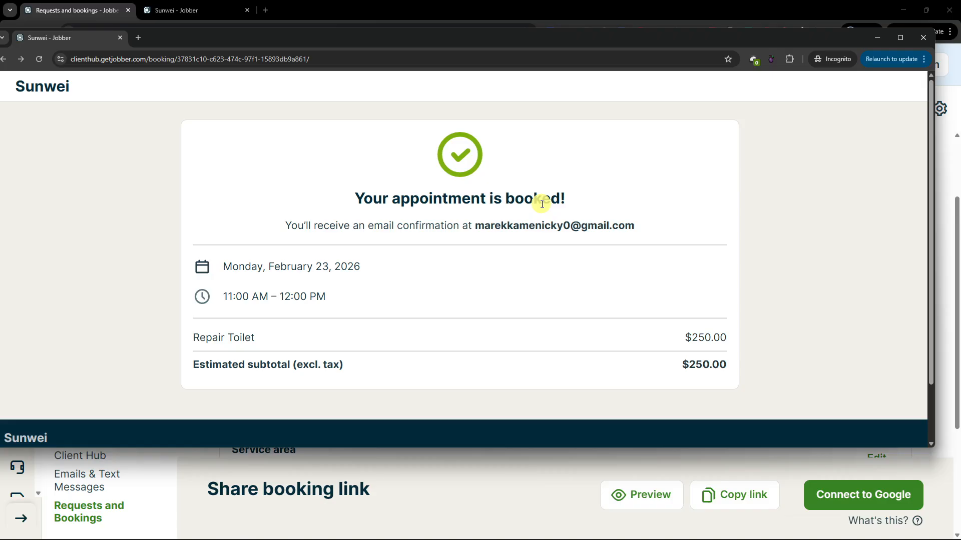
left_click(923, 37)
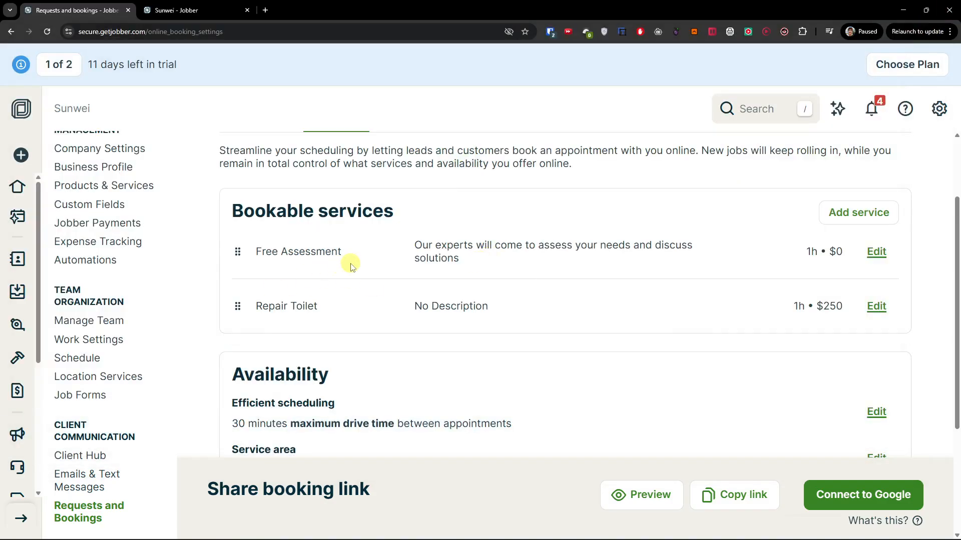
Leave the Requests and Bookings settings page for the Clients list
scroll(350, 271, "up", 1)
scroll(360, 301, "down", 3)
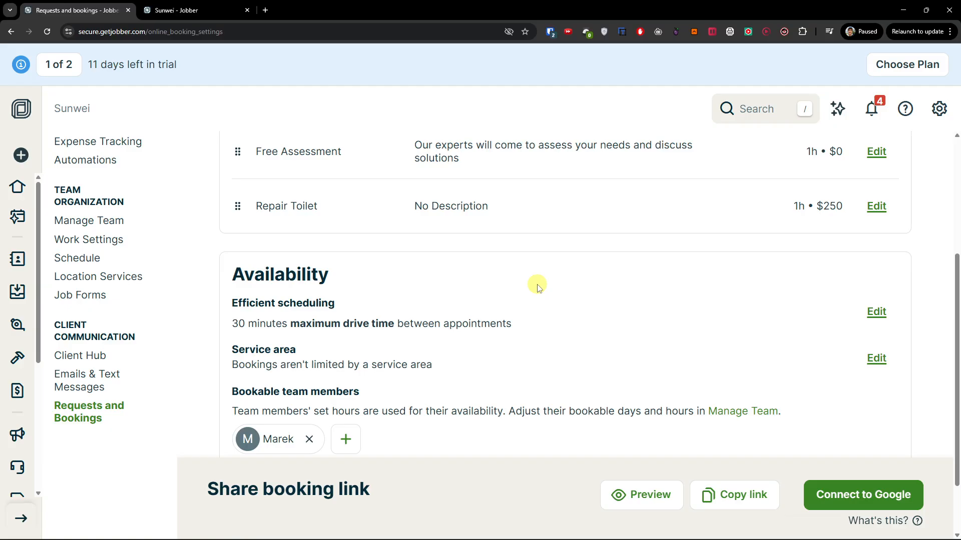
left_click(17, 258)
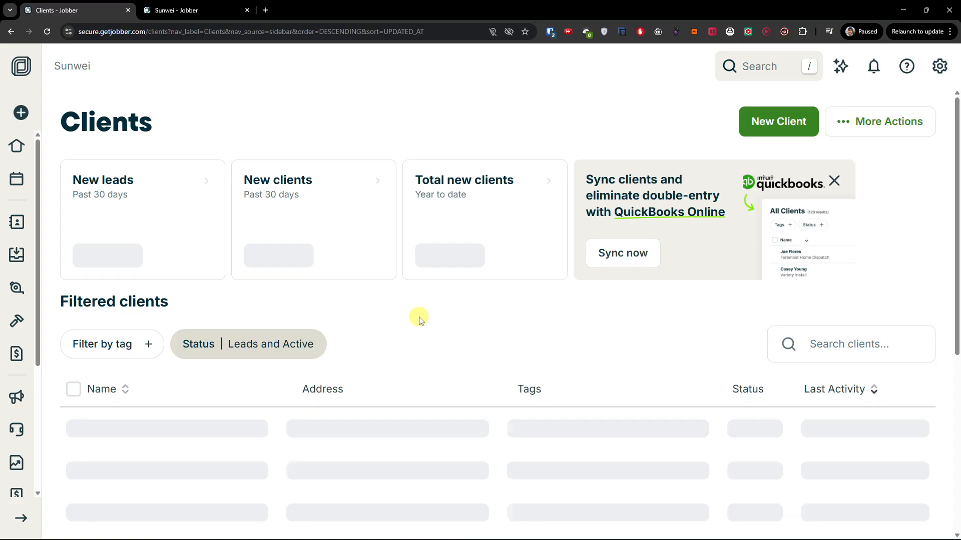
Check Clients, Requests, Quotes and Jobs for the new booking, including upcoming job #9, then return to Requests
scroll(420, 321, "down", 3)
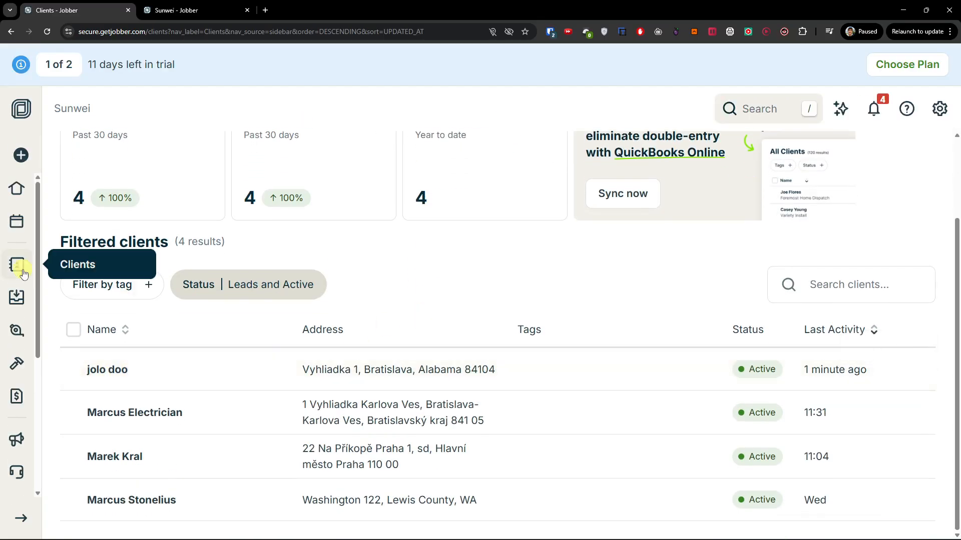
left_click(17, 298)
scroll(317, 380, "down", 3)
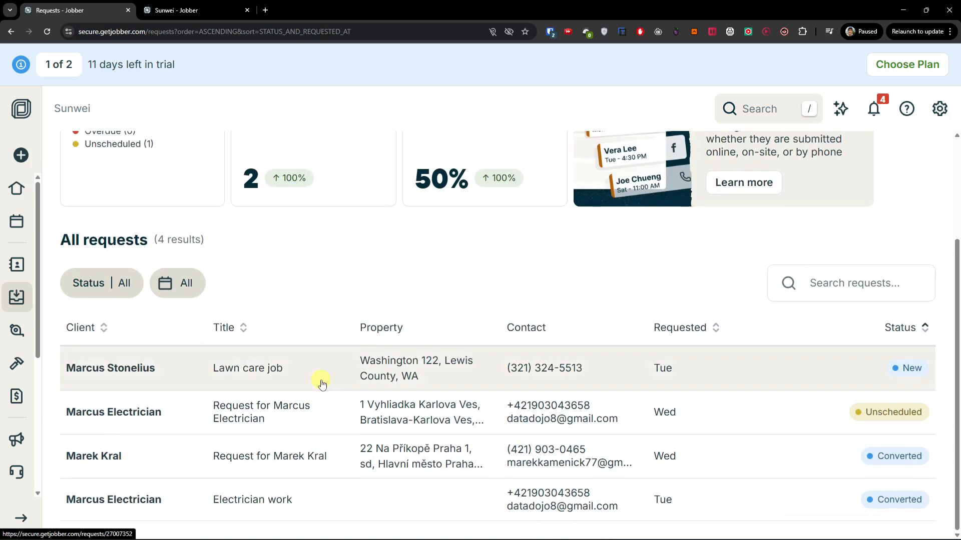
left_click(16, 330)
scroll(228, 383, "down", 7)
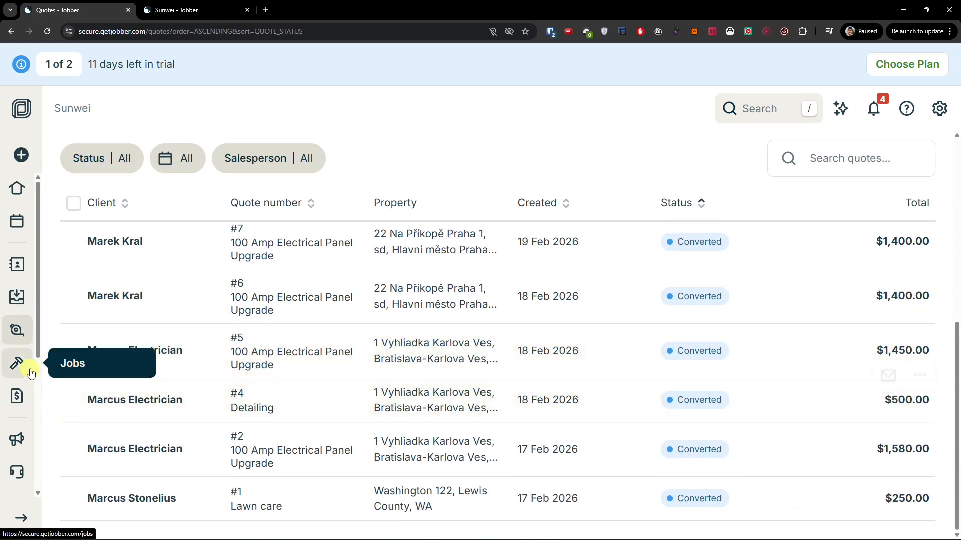
left_click(30, 372)
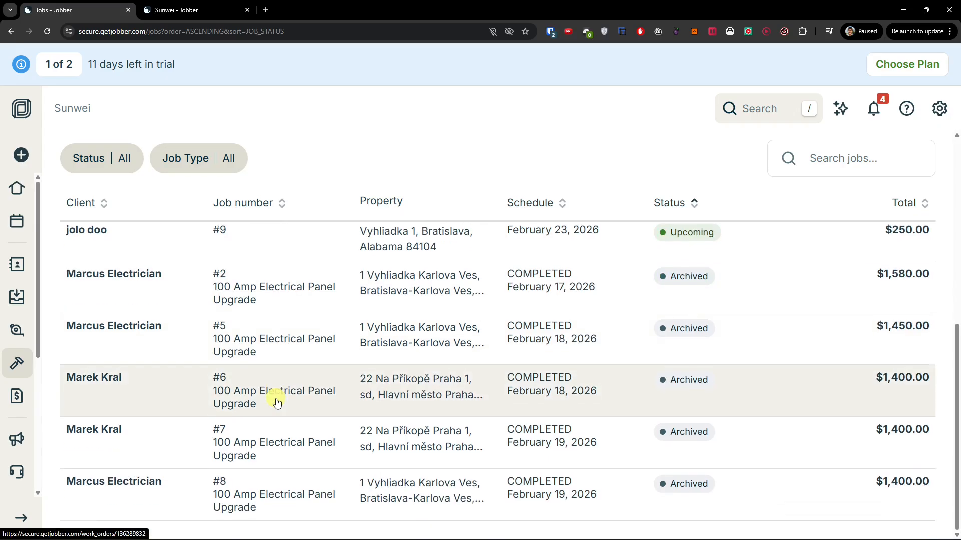
scroll(270, 401, "up", 4)
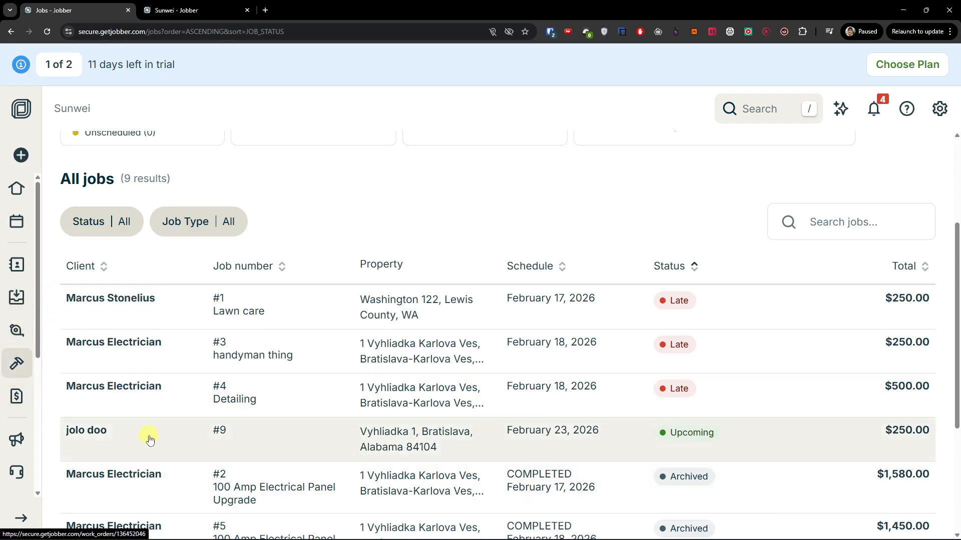
left_click(22, 305)
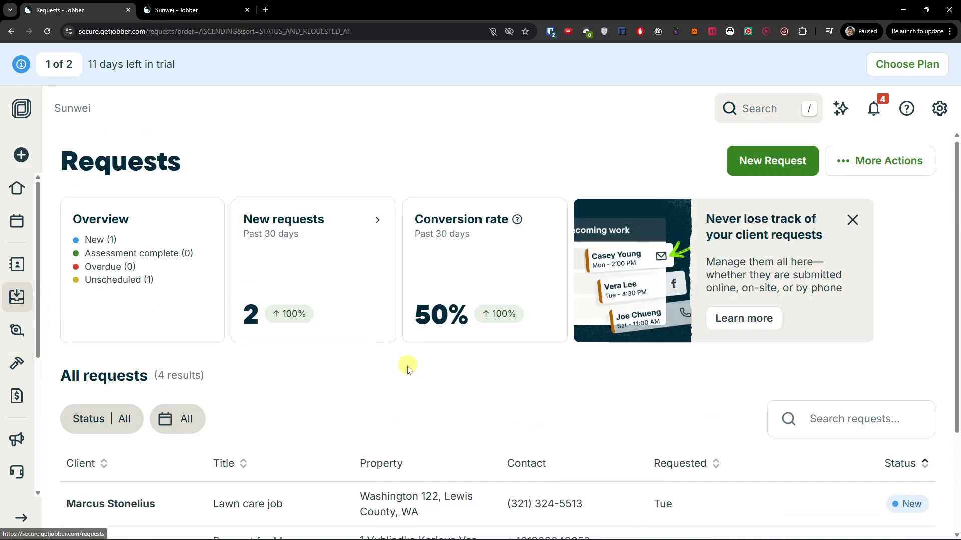
Open the Lawn care request and start an on-site assessment, then cancel it unsaved
scroll(385, 390, "down", 3)
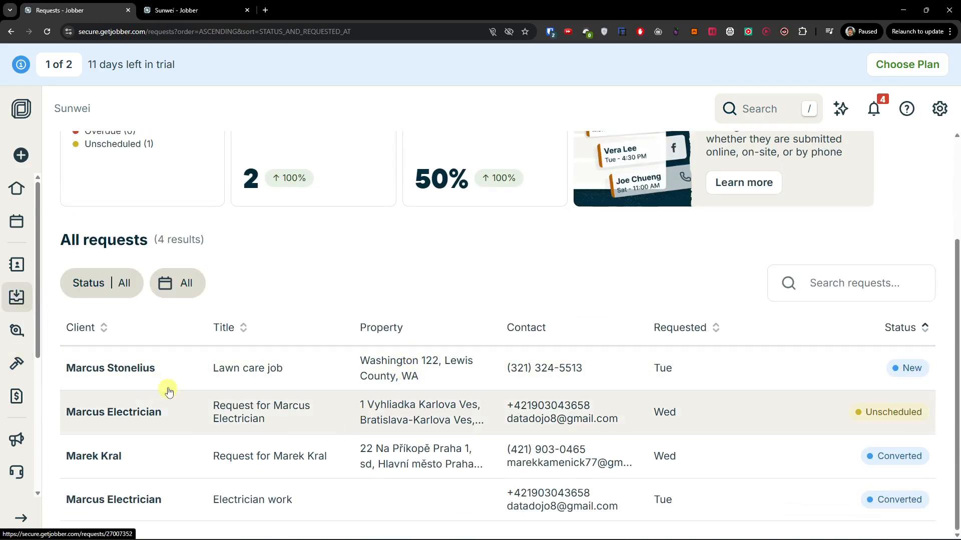
left_click(189, 370)
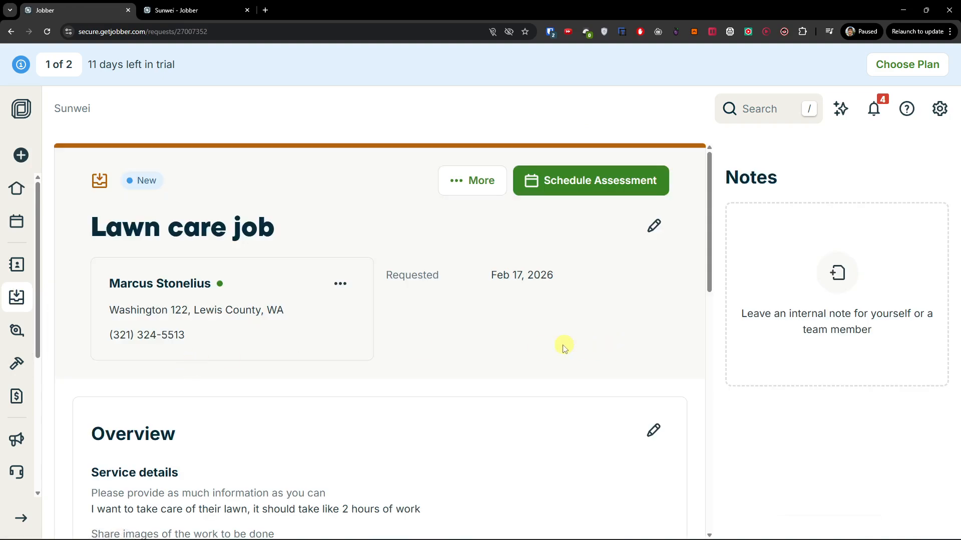
scroll(555, 347, "down", 10)
scroll(546, 380, "up", 8)
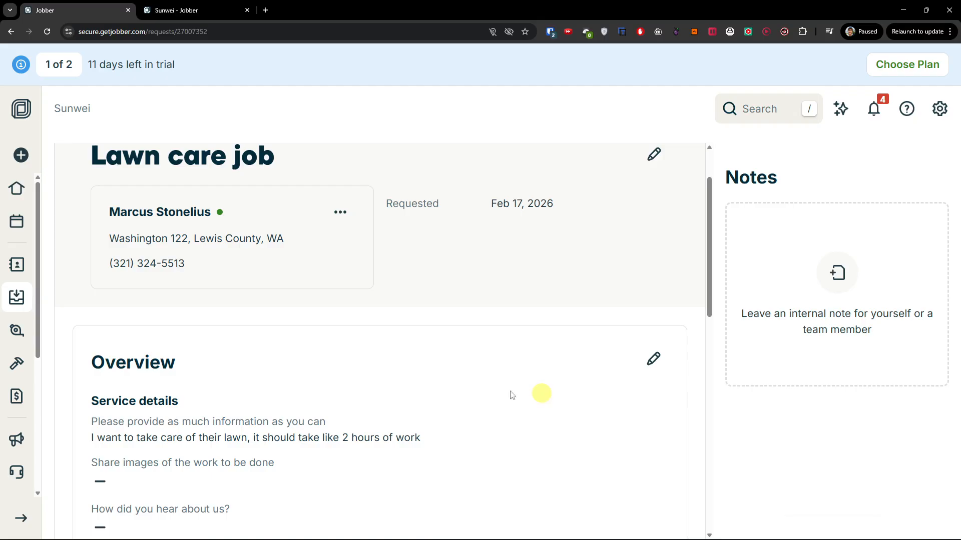
scroll(408, 383, "up", 2)
left_click(481, 186)
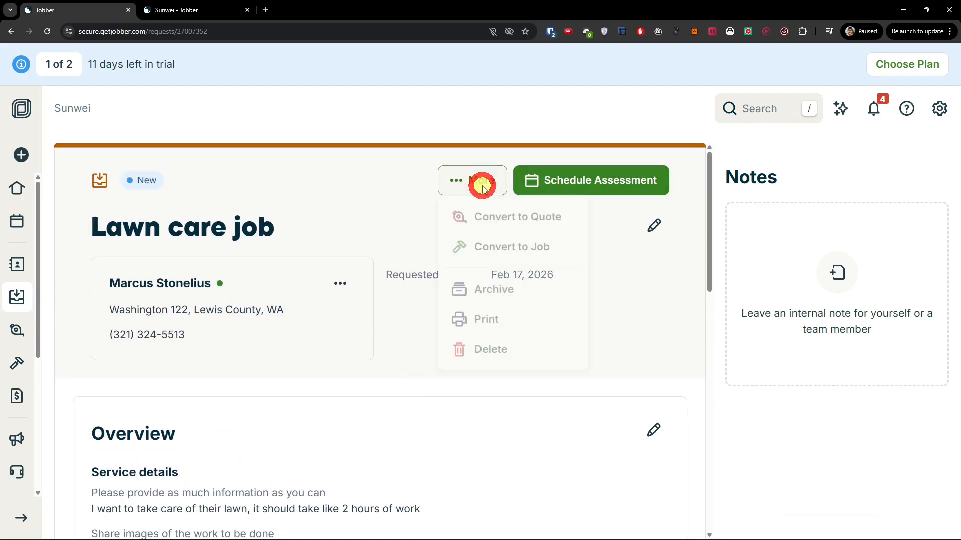
left_click(555, 183)
left_click(554, 184)
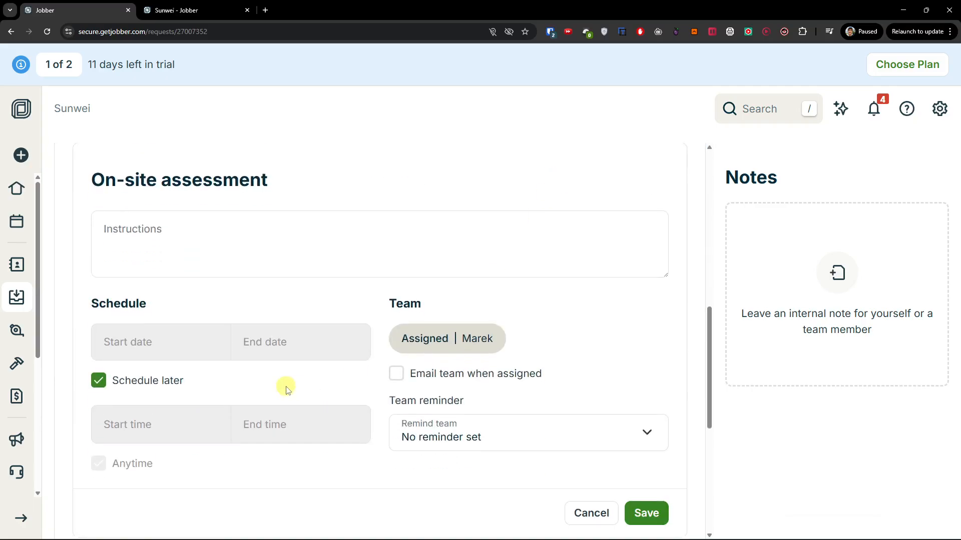
scroll(450, 400, "down", 2)
left_click(590, 410)
Convert the request into a quote using the 100 Amp Electrical Panel Upgrade template
scroll(461, 399, "up", 10)
left_click(479, 180)
left_click(549, 223)
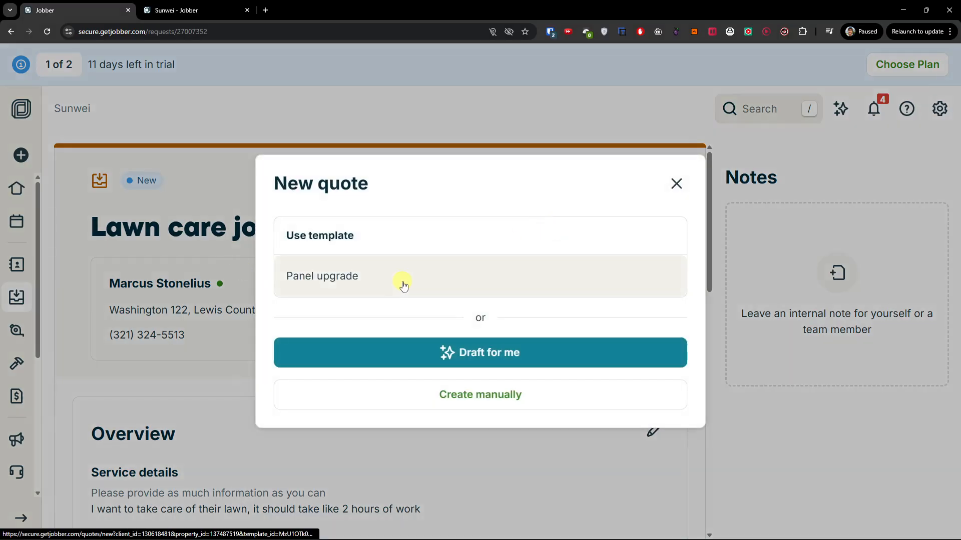
left_click(404, 285)
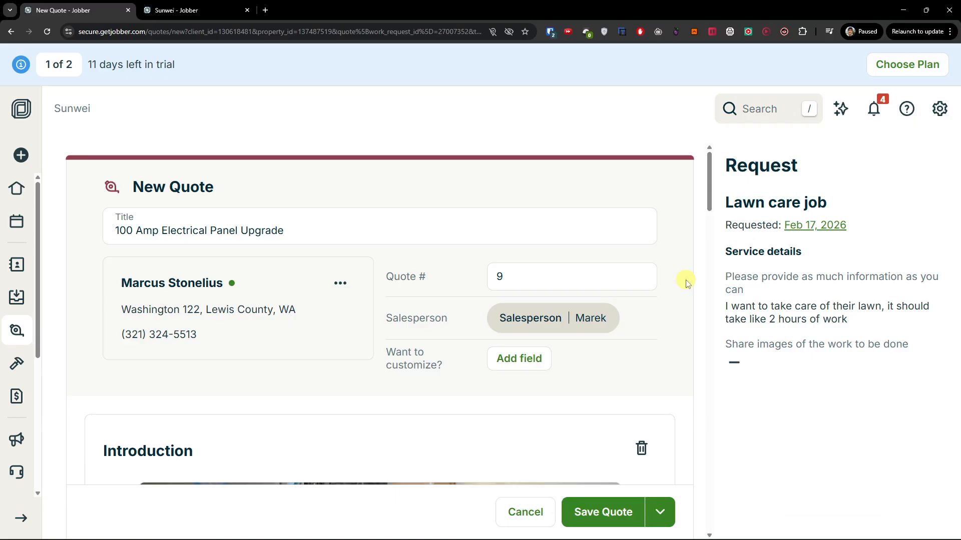
Review the 100 Amp Electrical Panel Upgrade quote #9 and save it as a draft
scroll(383, 319, "down", 10)
scroll(383, 320, "down", 5)
scroll(383, 320, "up", 14)
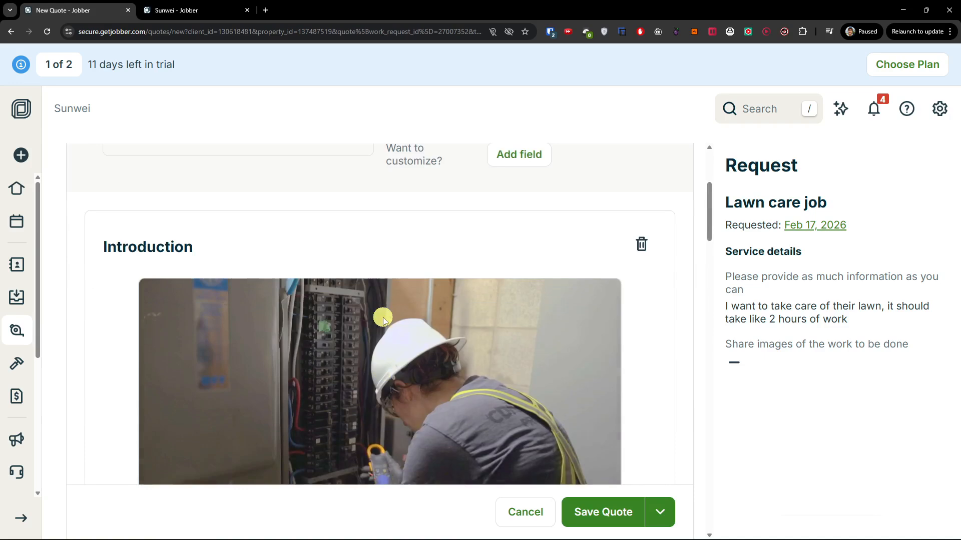
scroll(384, 319, "up", 4)
scroll(214, 249, "down", 6)
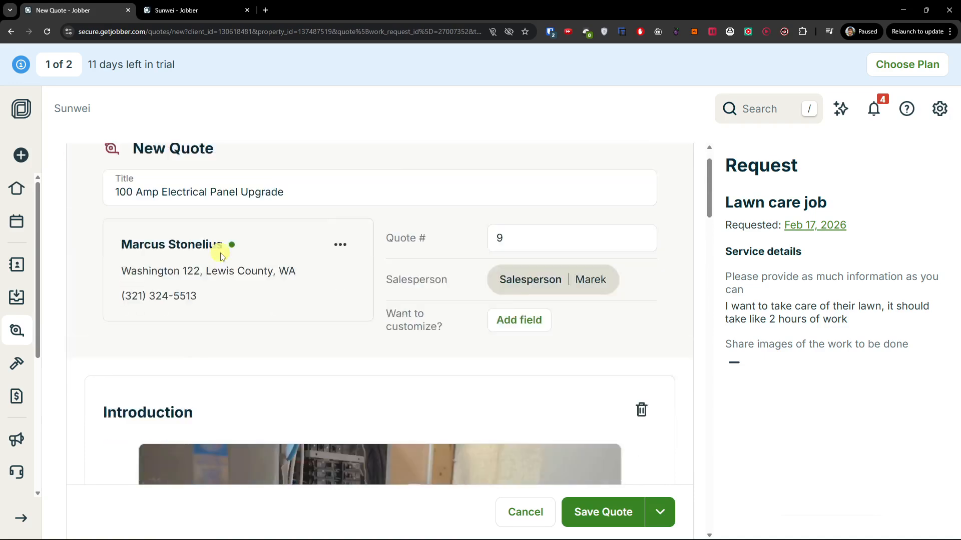
scroll(222, 270, "down", 13)
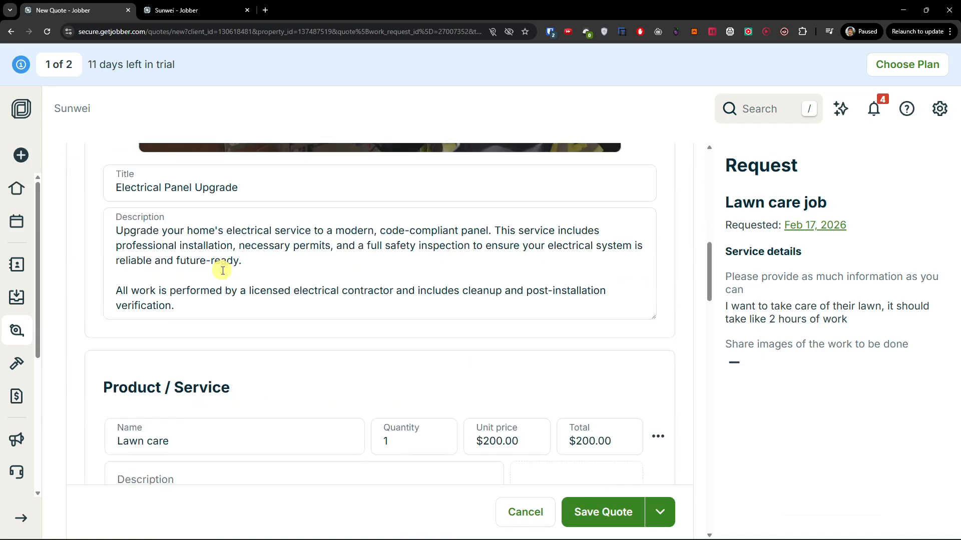
scroll(454, 263, "down", 12)
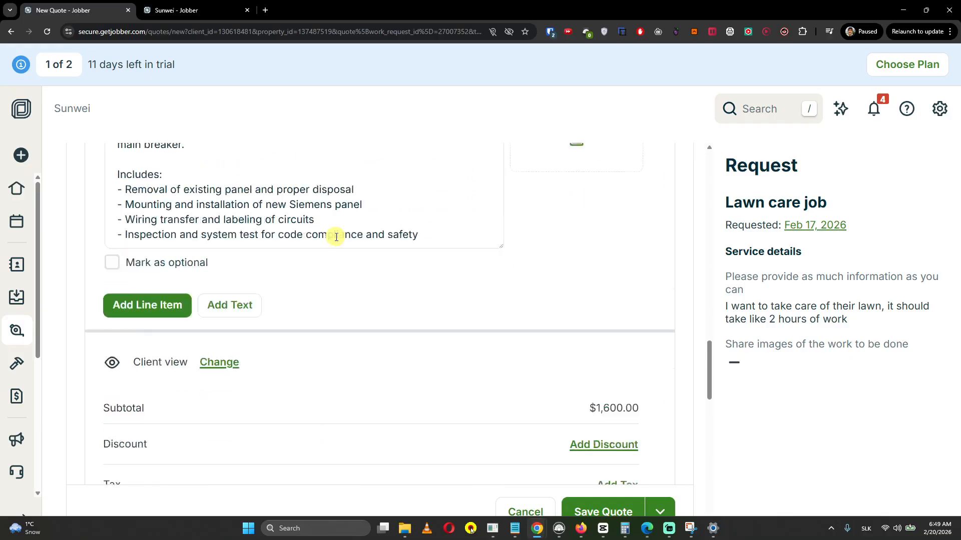
scroll(337, 239, "down", 4)
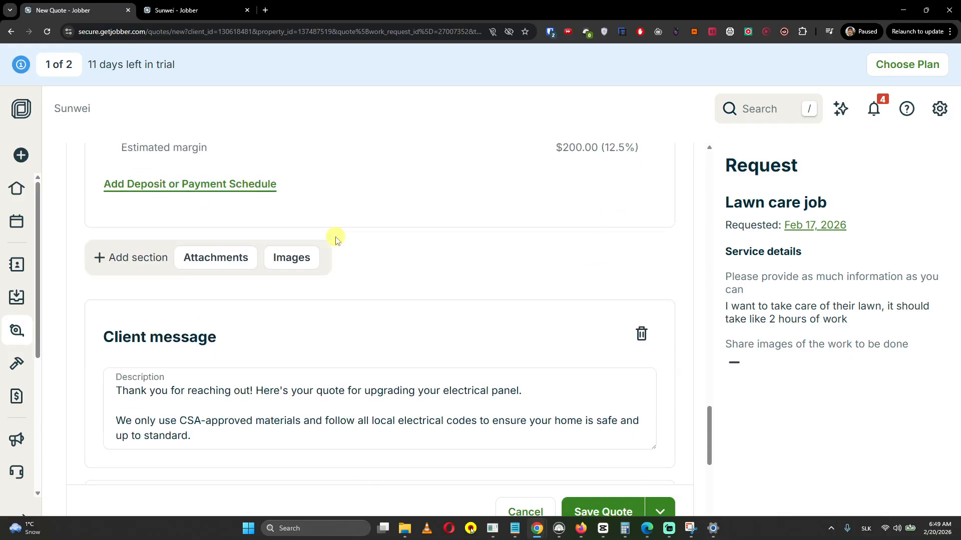
scroll(335, 239, "down", 6)
scroll(422, 412, "up", 2)
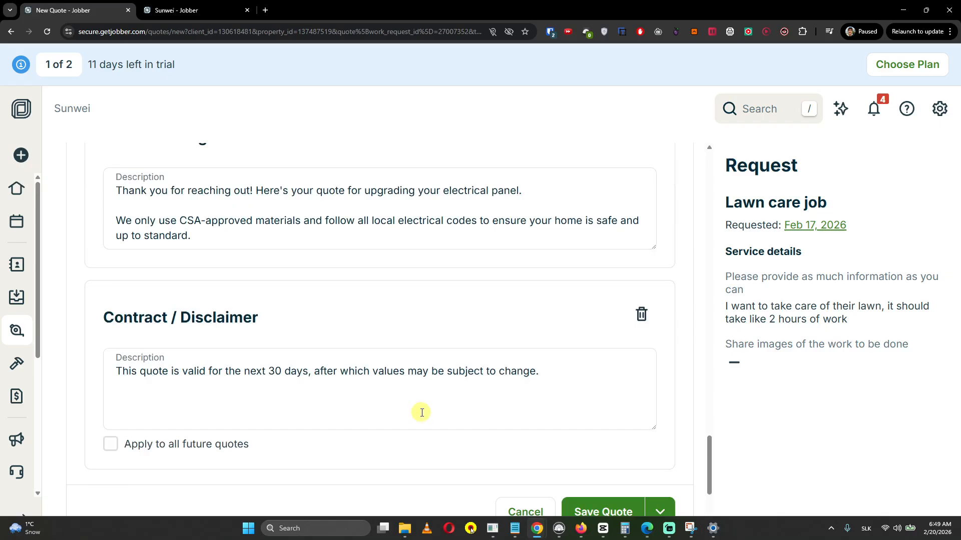
scroll(393, 389, "up", 2)
scroll(354, 318, "down", 6)
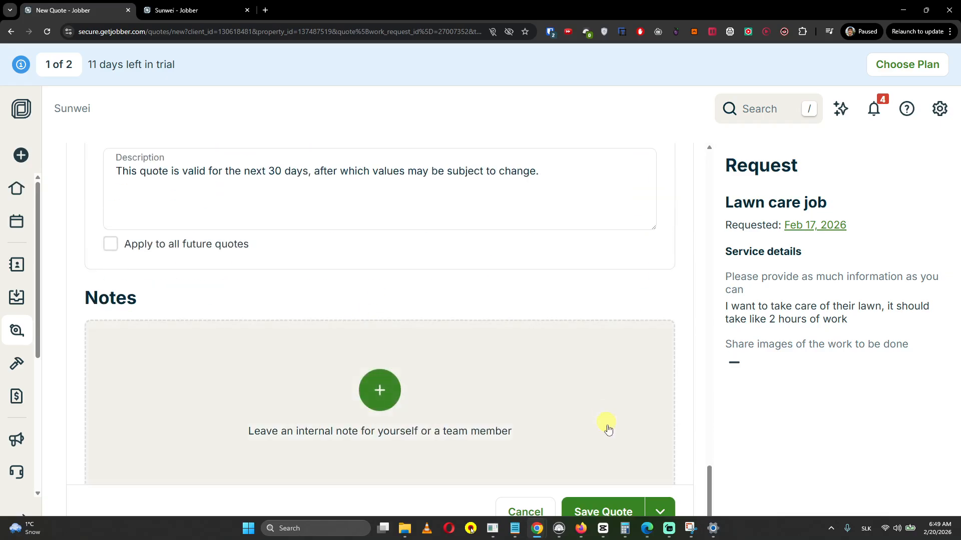
left_click(622, 507)
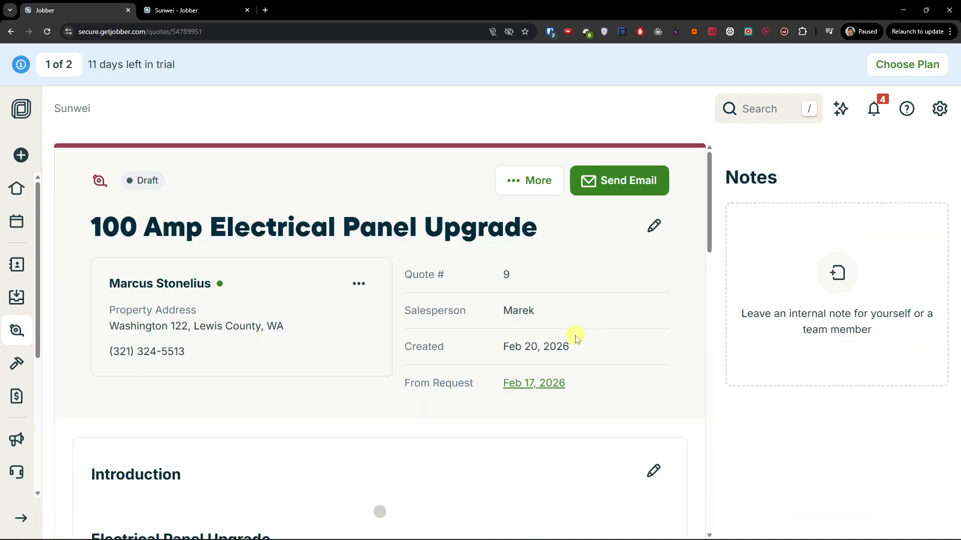
Attach the PDF to the quote #9 email, close it unsent, then convert the quote to a job
left_click(602, 183)
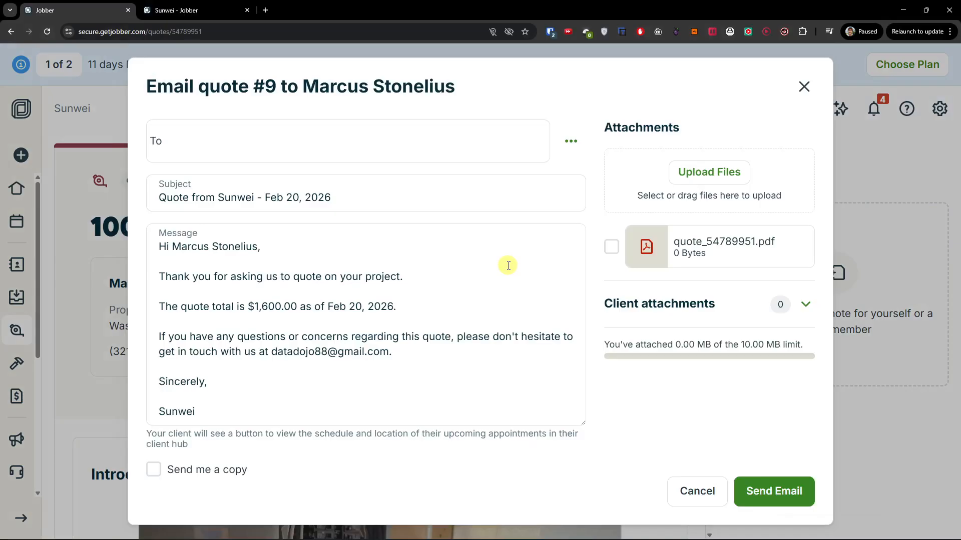
left_click(610, 247)
left_click(802, 86)
left_click(553, 186)
left_click(587, 226)
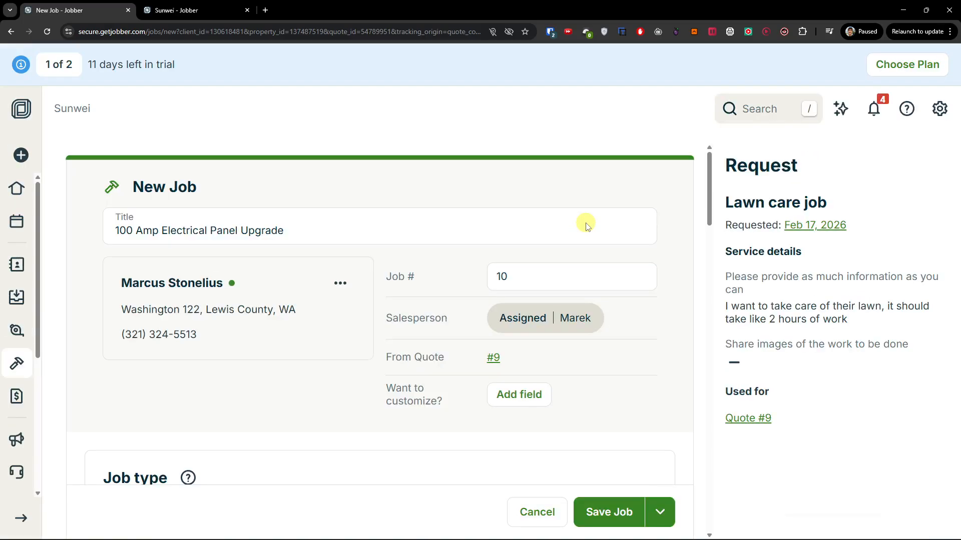
Look over the New Job #10 form and select the visit's start and end time fields
scroll(607, 354, "down", 4)
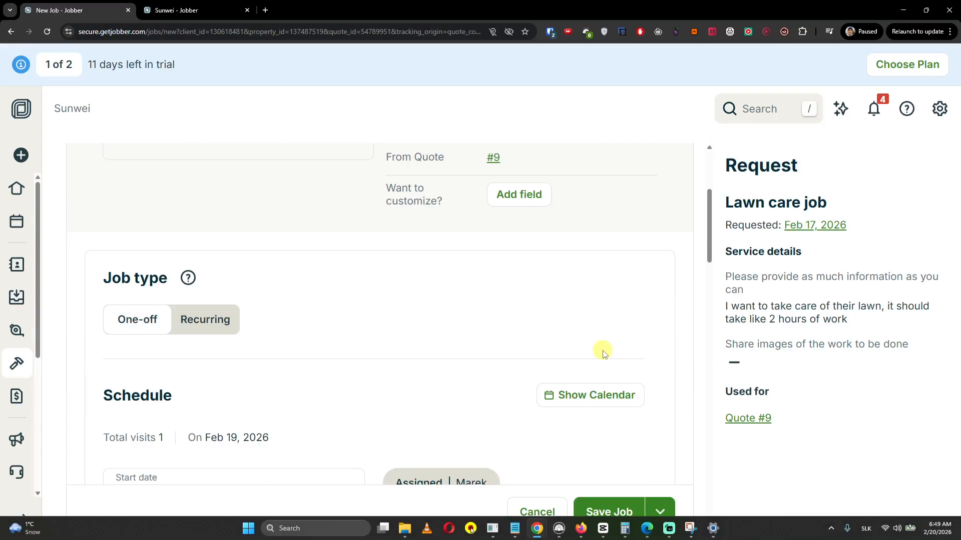
scroll(604, 352, "up", 4)
scroll(596, 352, "down", 8)
scroll(592, 353, "down", 4)
scroll(592, 352, "up", 4)
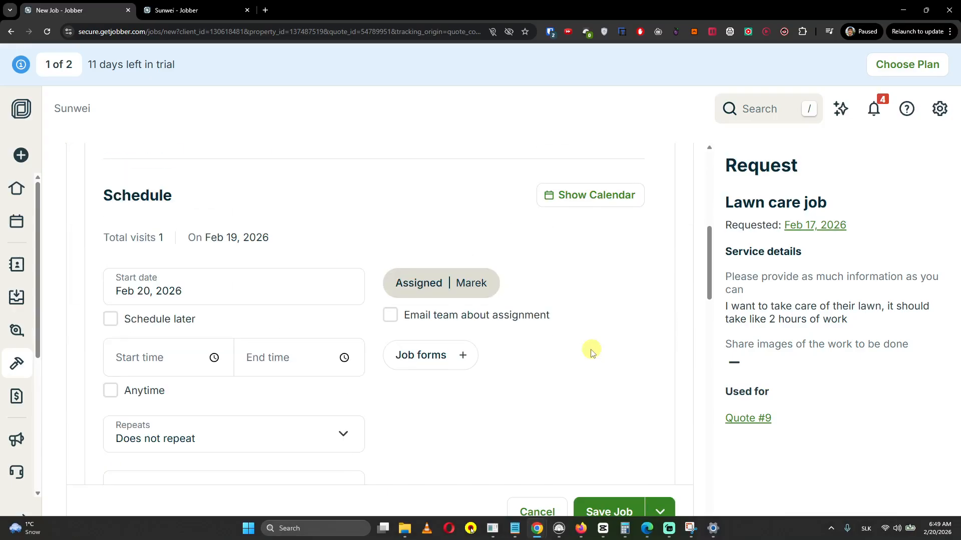
left_click(185, 358)
left_click(269, 362)
Set the Feb 20, 2026 visit to start at 01:00 PM, ending 03:50 PM, and save the job
scroll(543, 413, "down", 5)
scroll(543, 413, "up", 10)
scroll(543, 413, "down", 8)
scroll(543, 413, "down", 2)
scroll(118, 352, "up", 8)
scroll(119, 351, "up", 8)
left_click(141, 375)
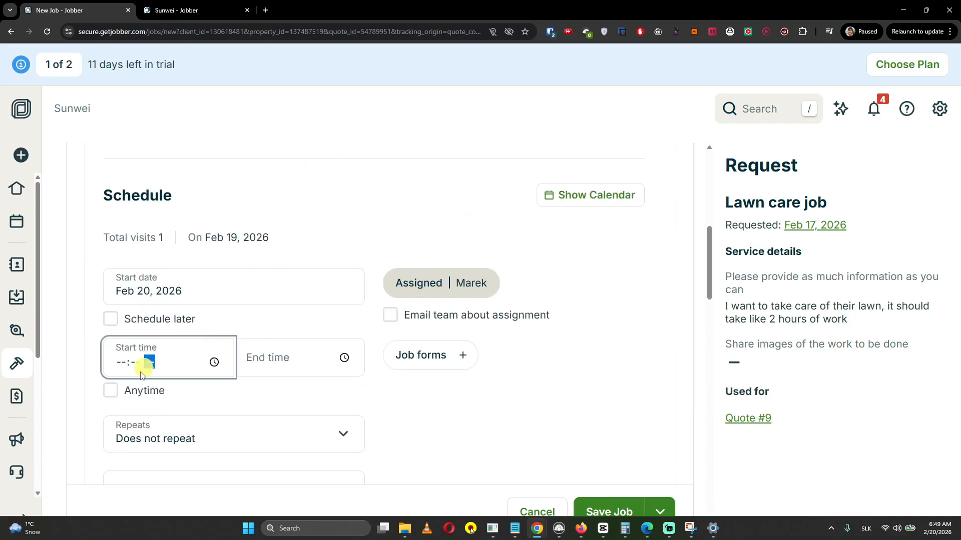
left_click(126, 352)
type("0100")
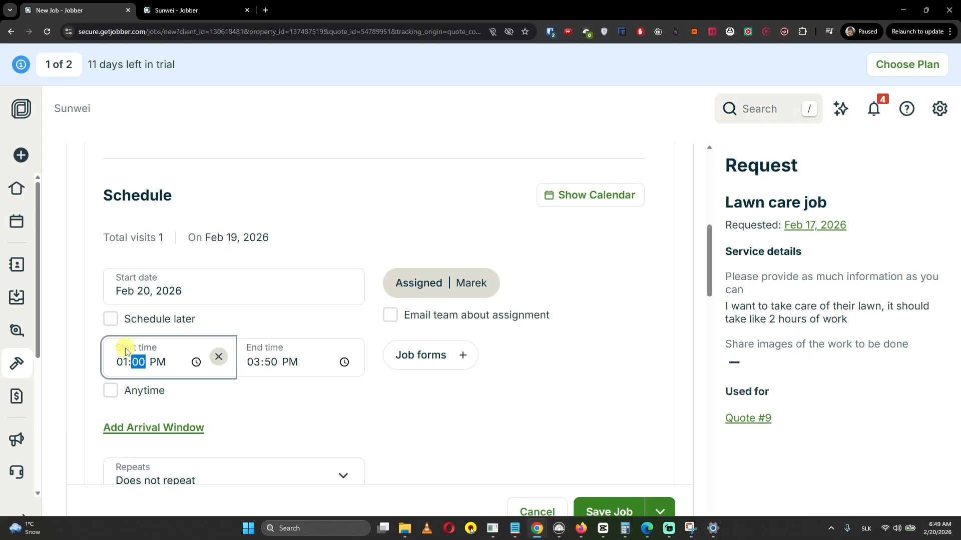
left_click(608, 508)
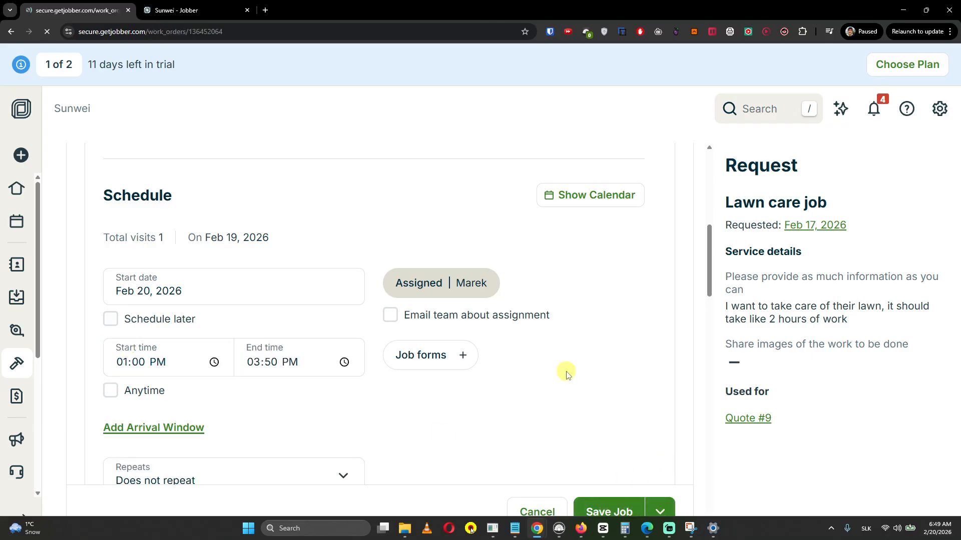
Review saved job #10, then open and dismiss its Feb 20, 2026 1:00PM booking confirmation email
scroll(546, 373, "down", 8)
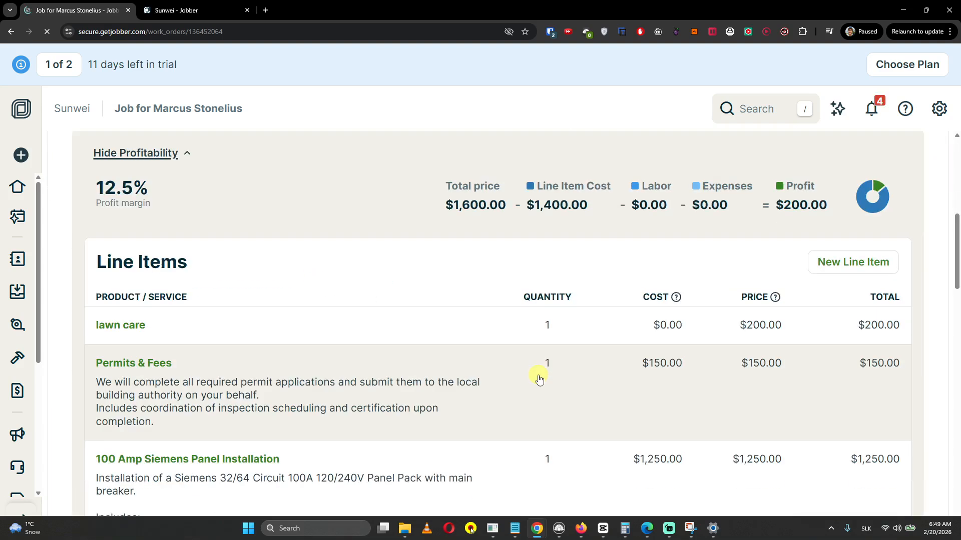
scroll(538, 370, "up", 2)
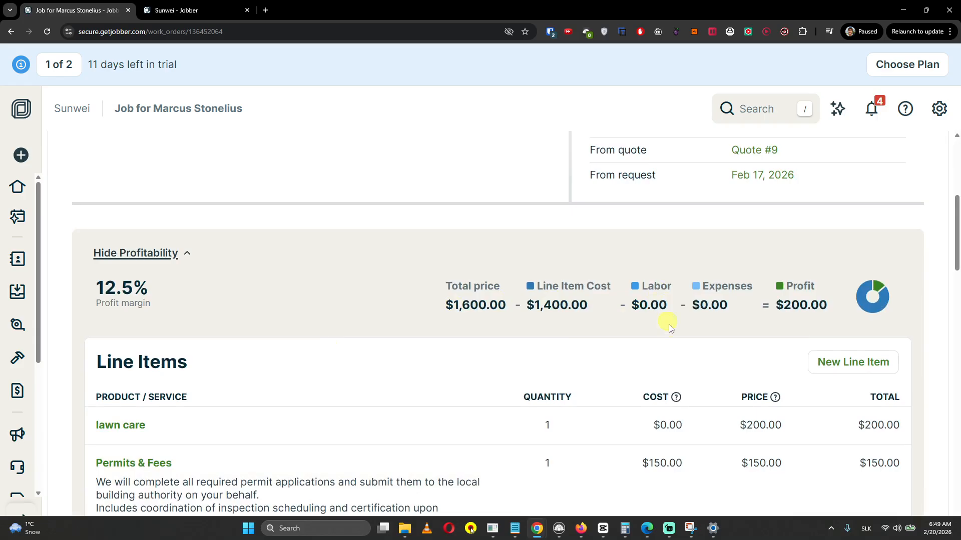
scroll(761, 353, "down", 10)
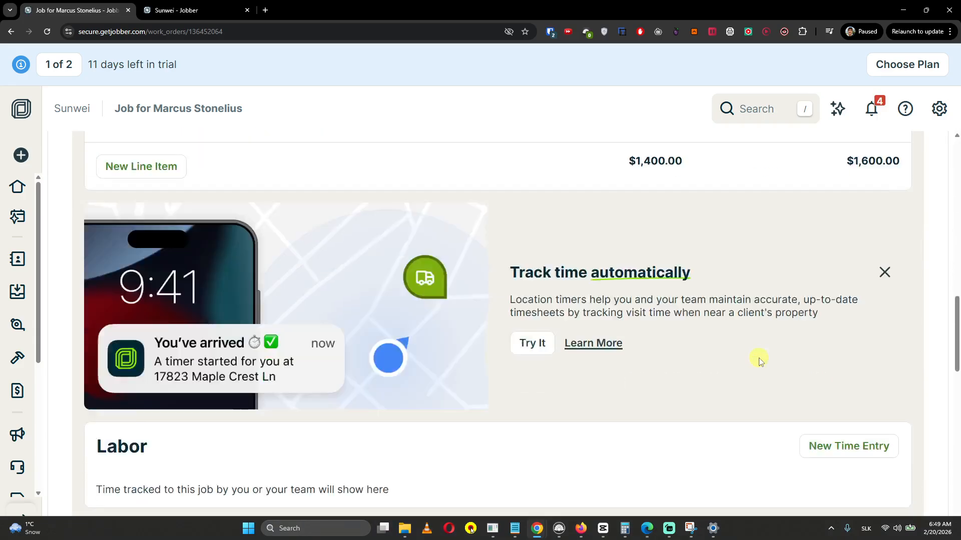
scroll(759, 360, "down", 10)
scroll(756, 359, "down", 2)
scroll(444, 145, "up", 20)
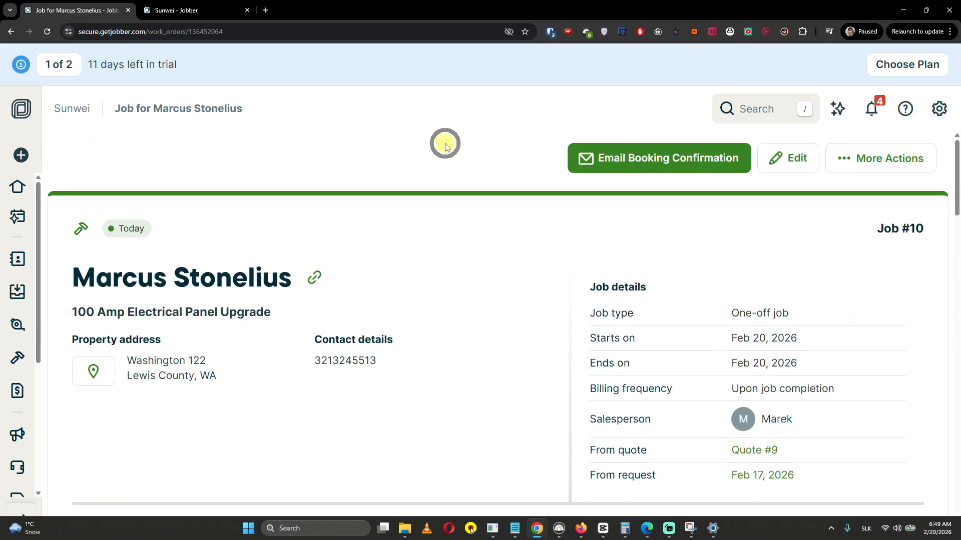
left_click(710, 150)
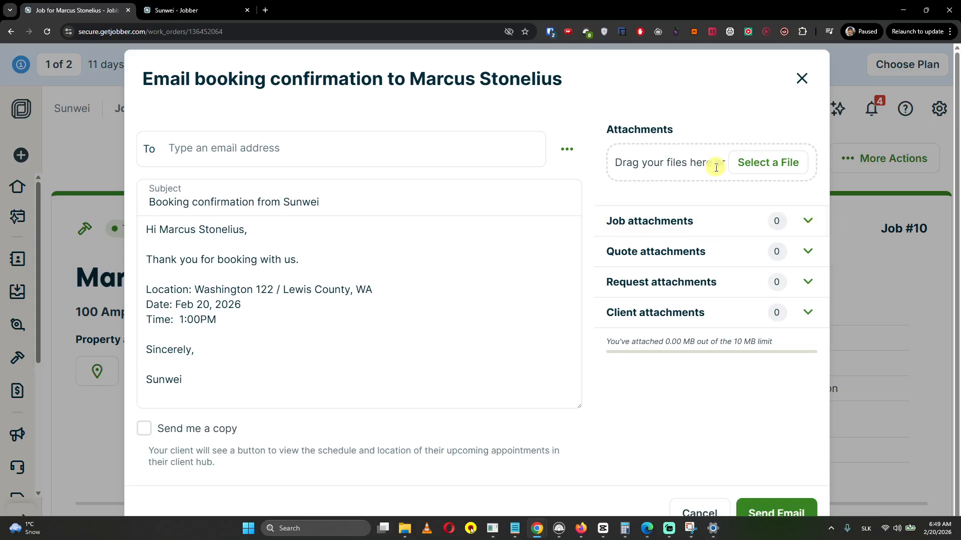
left_click(804, 79)
Close job #10, completing its one past visit, and start a $1,600.00 invoice for it
left_click(893, 159)
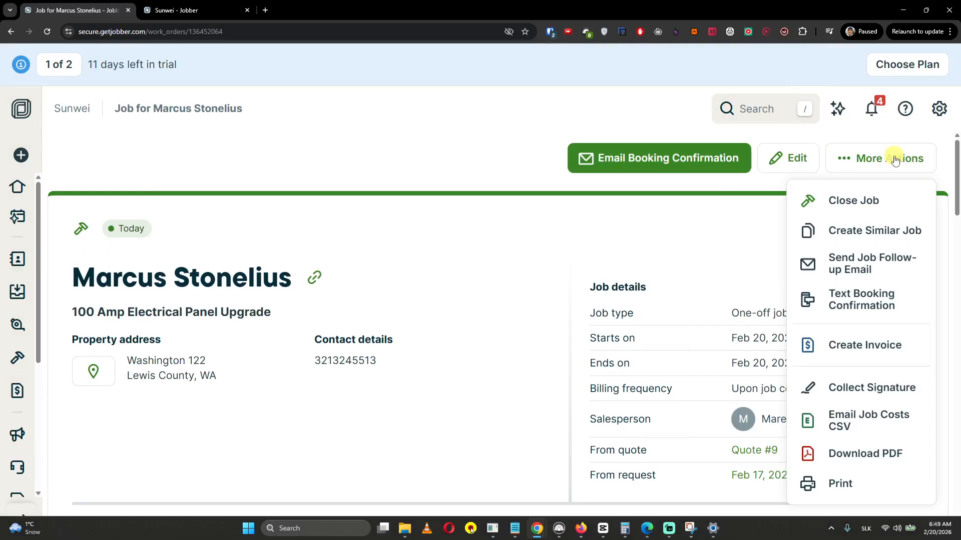
left_click(880, 201)
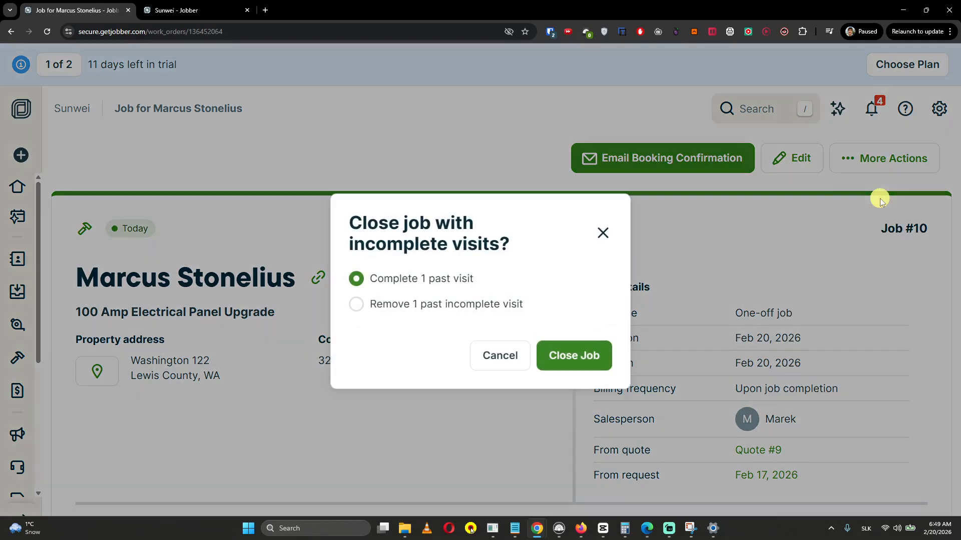
left_click(596, 365)
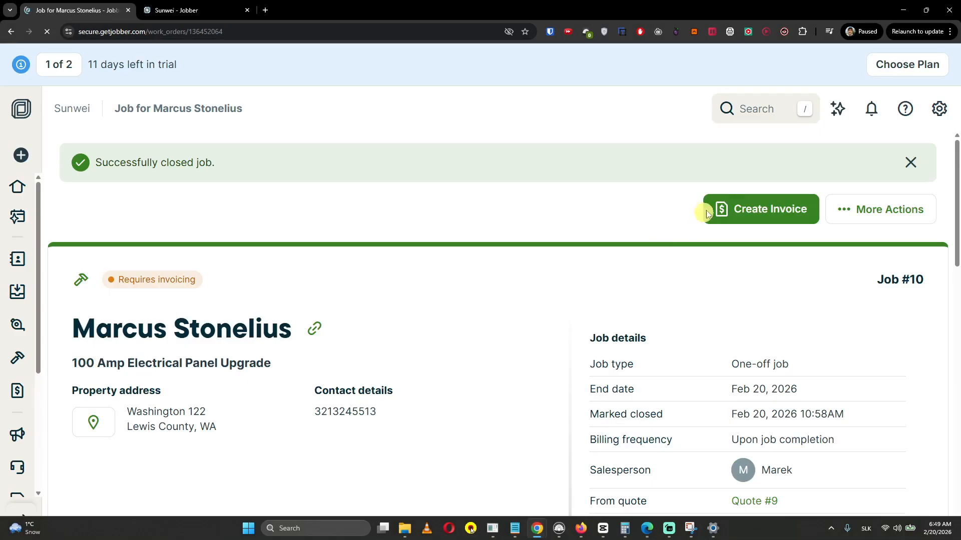
left_click(753, 211)
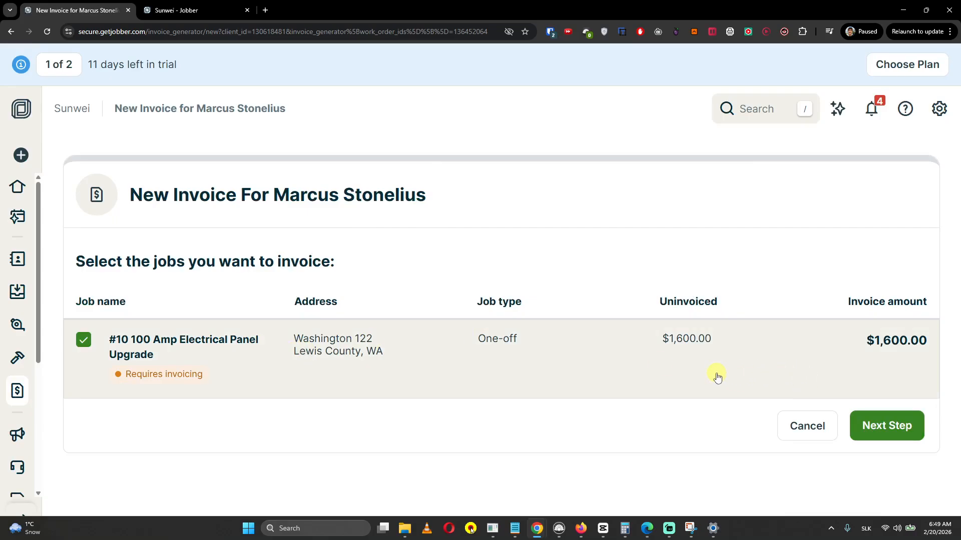
Continue to invoice #10 for job #10 and review its $1,600.00 line items
left_click(890, 426)
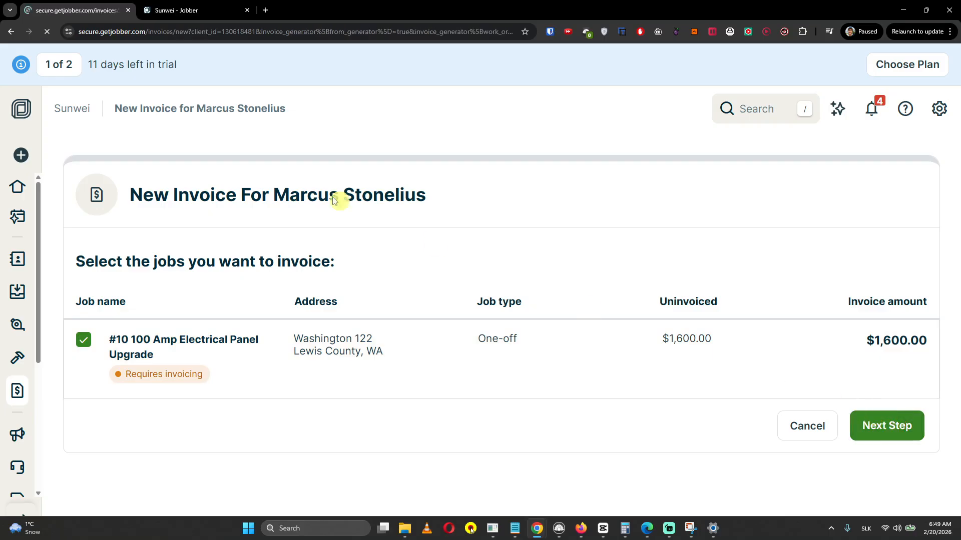
middle_click(542, 270)
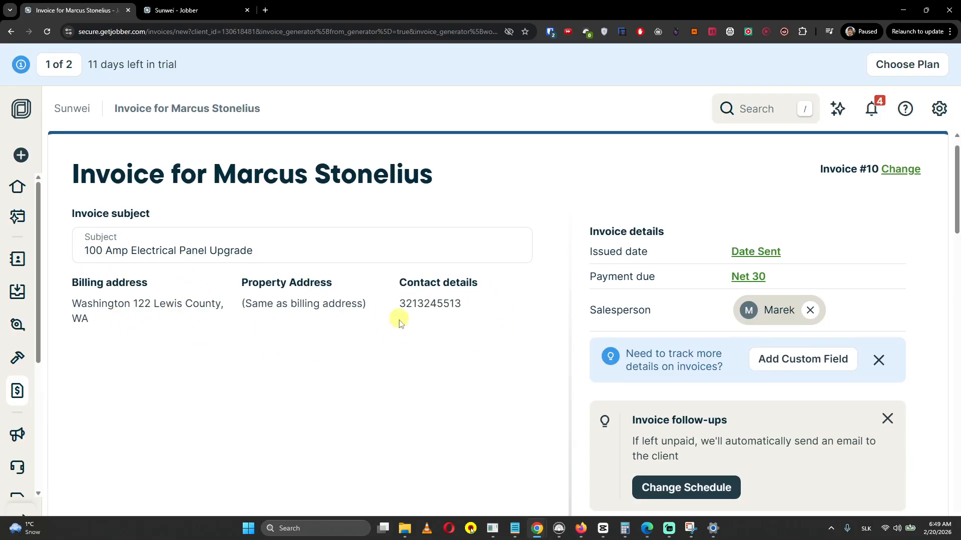
scroll(214, 305, "down", 6)
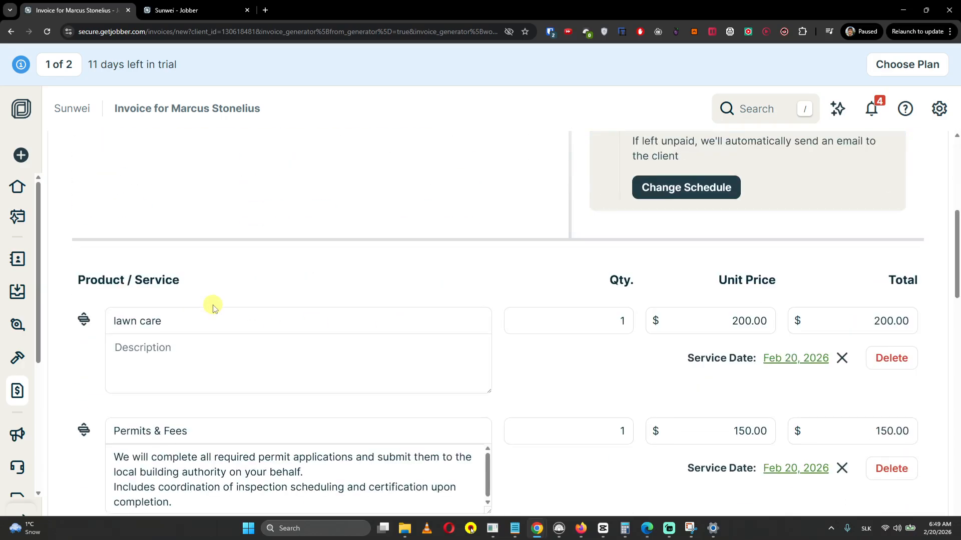
scroll(197, 324, "down", 2)
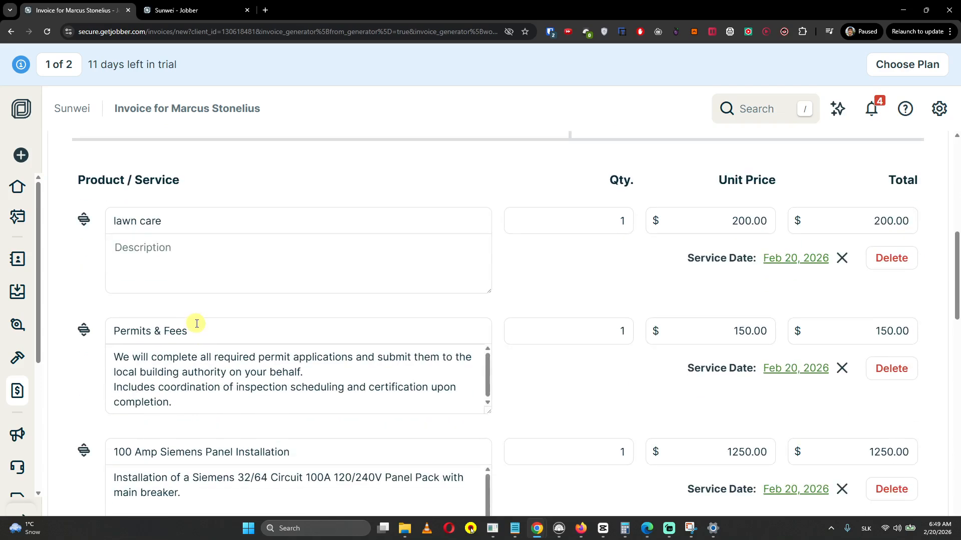
scroll(205, 318, "down", 2)
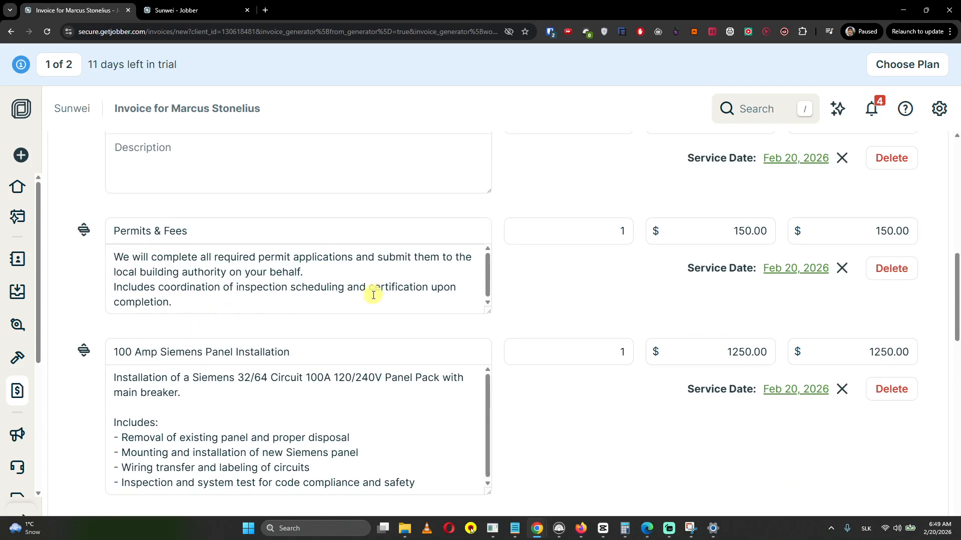
scroll(517, 382, "down", 4)
Review the invoice down to Internal notes and the Save And... options, then restore the browser window
scroll(520, 379, "up", 6)
scroll(521, 379, "down", 12)
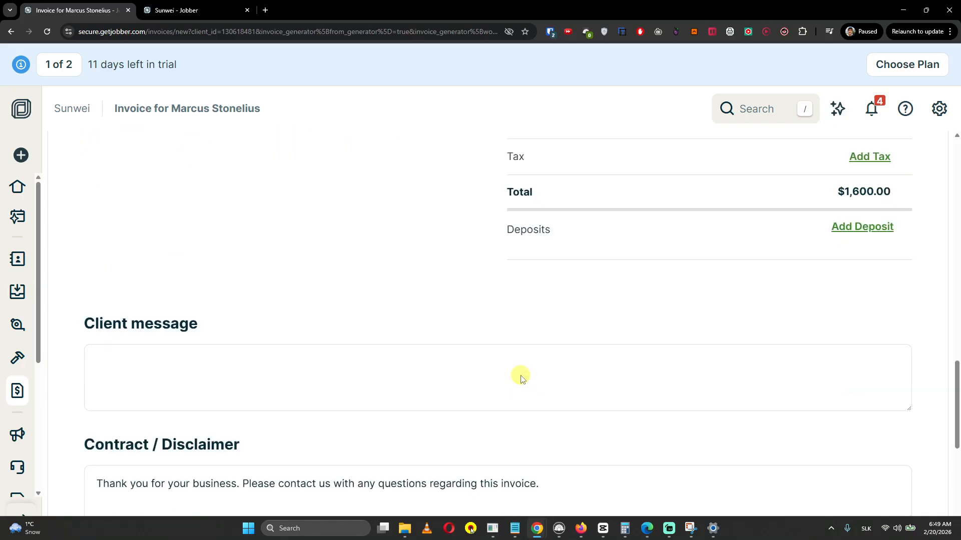
scroll(521, 379, "down", 4)
scroll(355, 311, "up", 2)
scroll(312, 293, "down", 2)
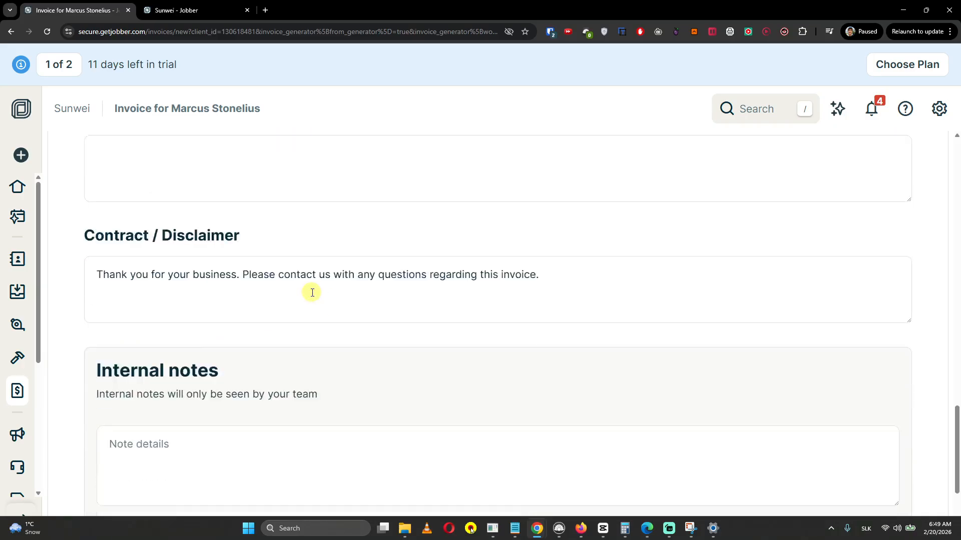
scroll(312, 293, "down", 3)
scroll(621, 462, "up", 20)
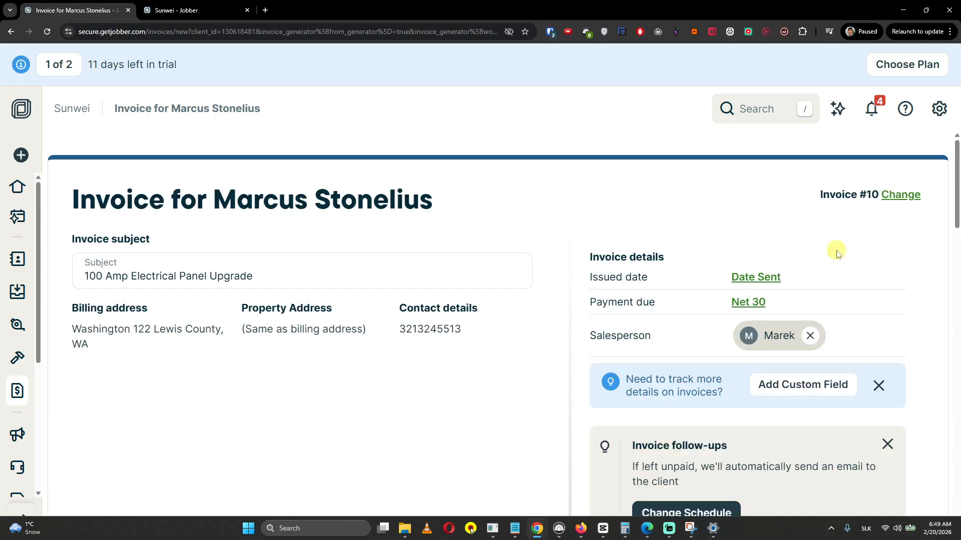
scroll(837, 252, "down", 20)
left_click(883, 474)
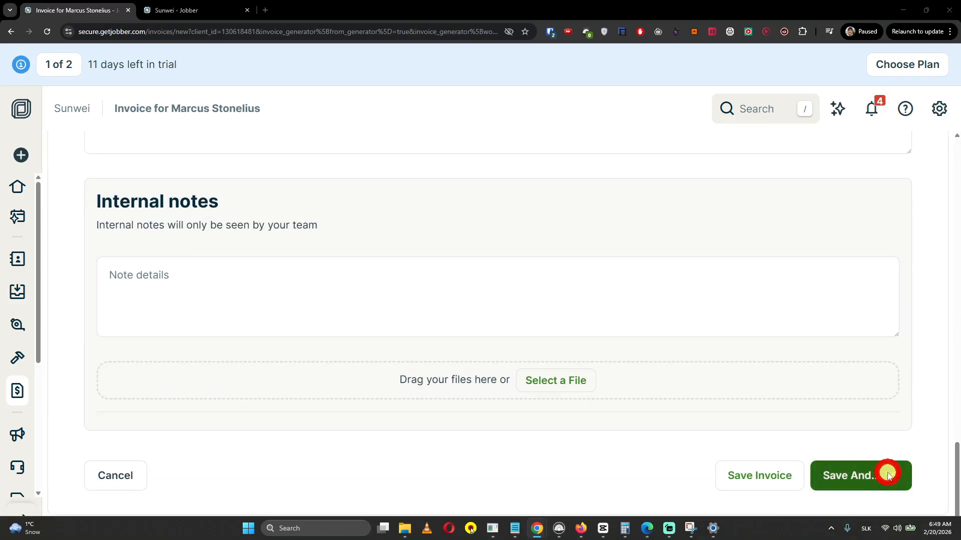
double_click(460, 11)
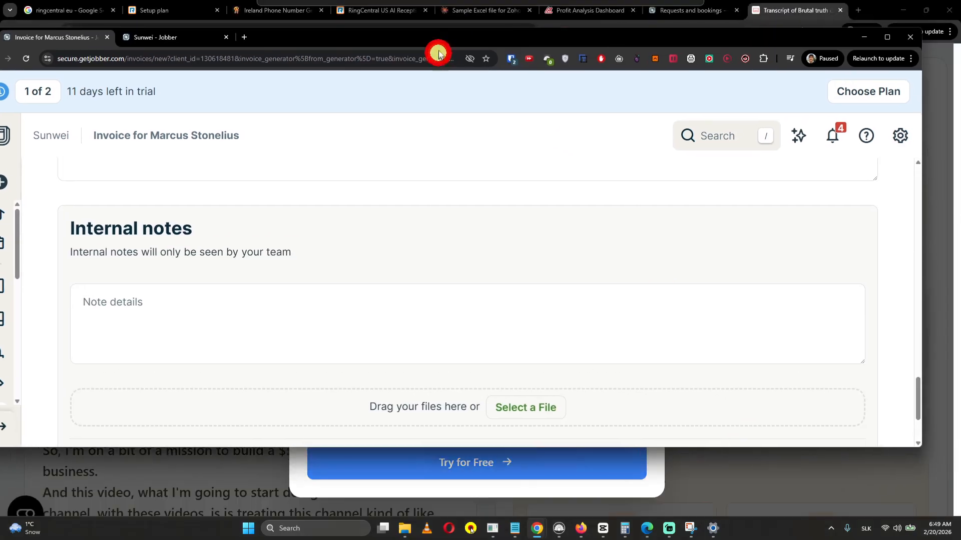
Save invoice #10 as a draft and close its email, with invoice_10.pdf attached, without sending
scroll(721, 320, "down", 2)
left_click(735, 375)
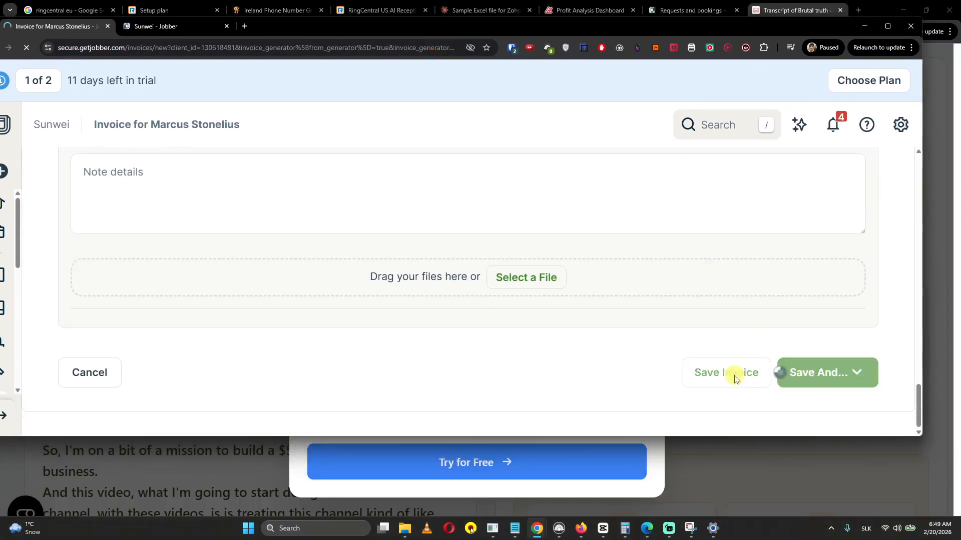
left_click(658, 235)
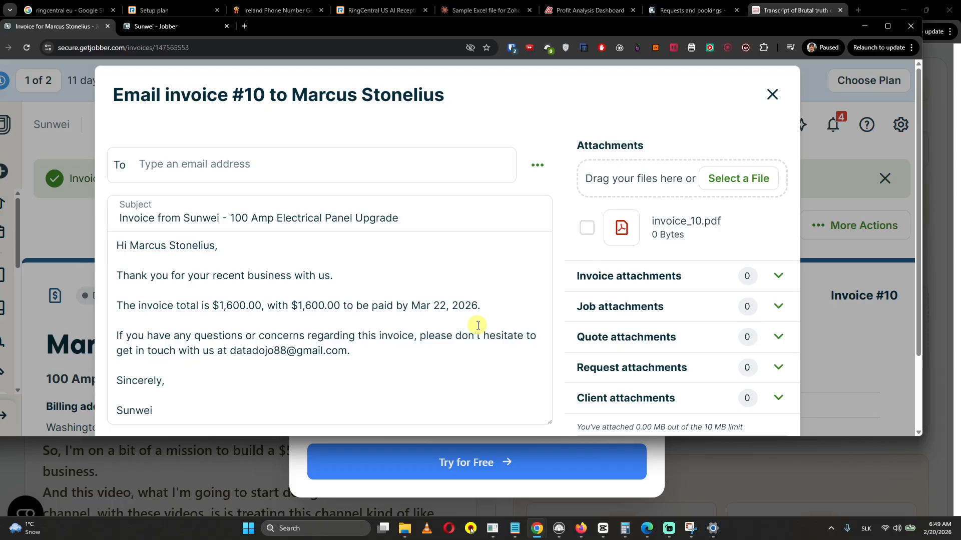
left_click(586, 228)
left_click(778, 98)
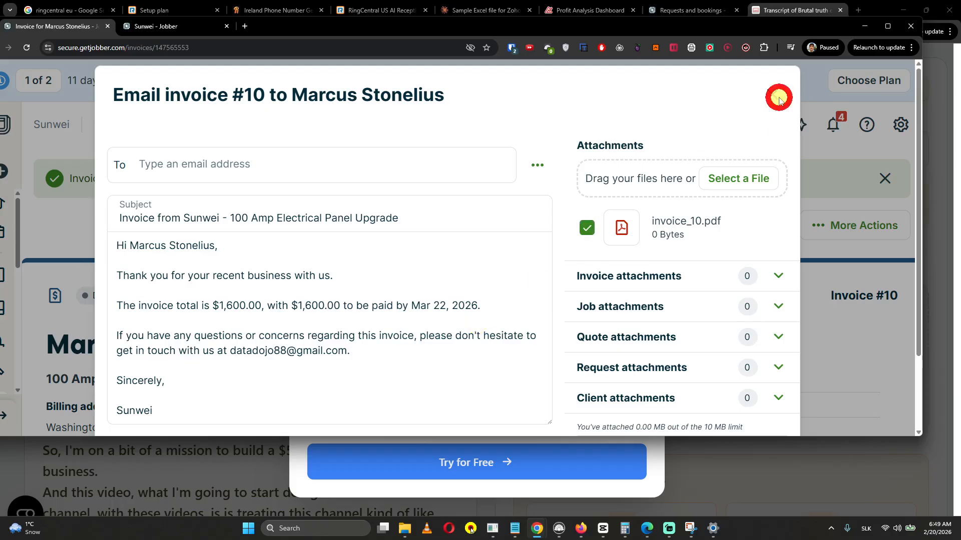
mouse_move(587, 27)
left_mouse_down()
mouse_move(631, 30)
mouse_move(597, 32)
left_mouse_up()
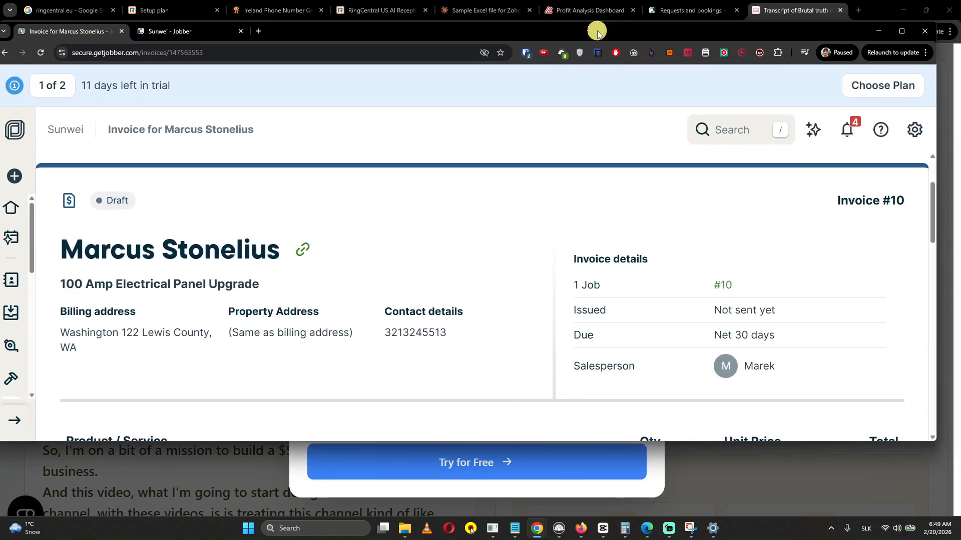
double_click(597, 30)
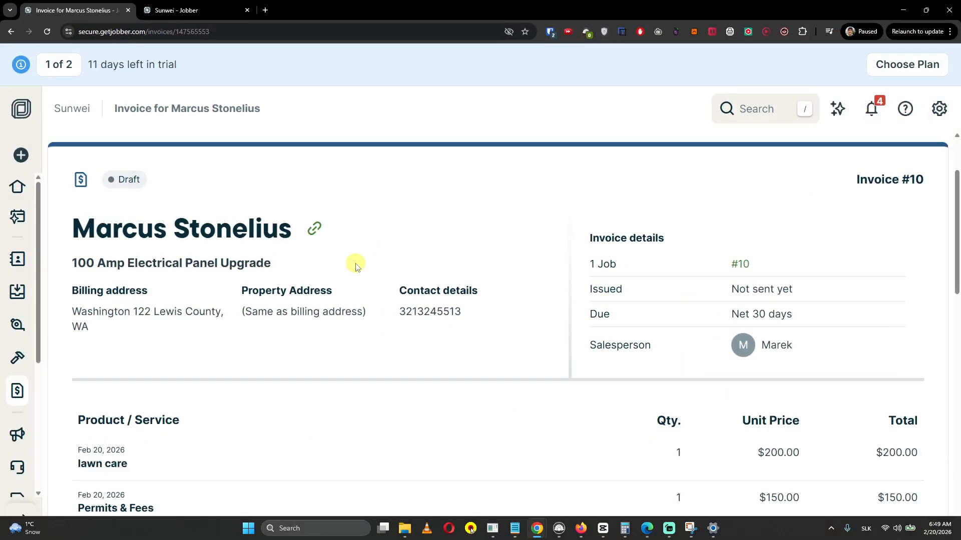
Go to the Jobs list and open the client's job #9
left_click(19, 363)
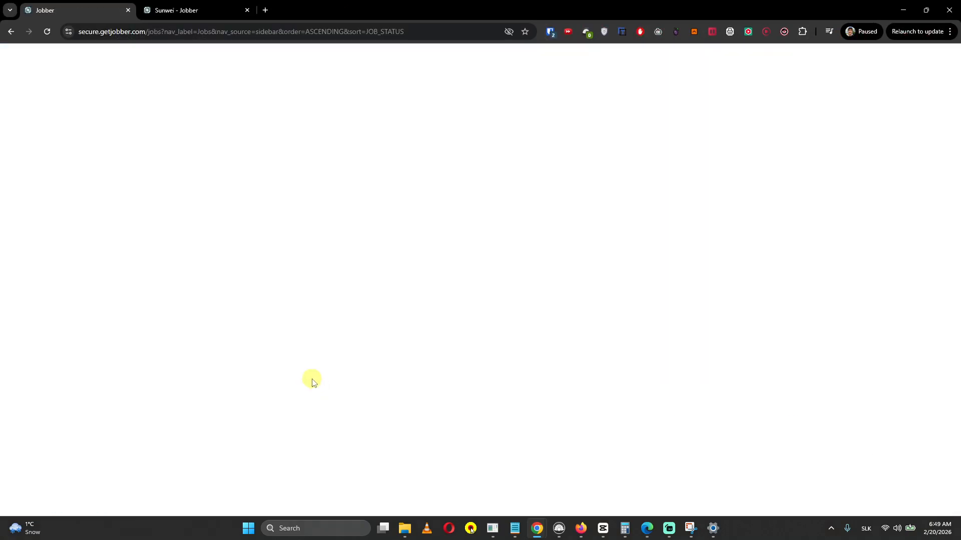
scroll(312, 383, "down", 5)
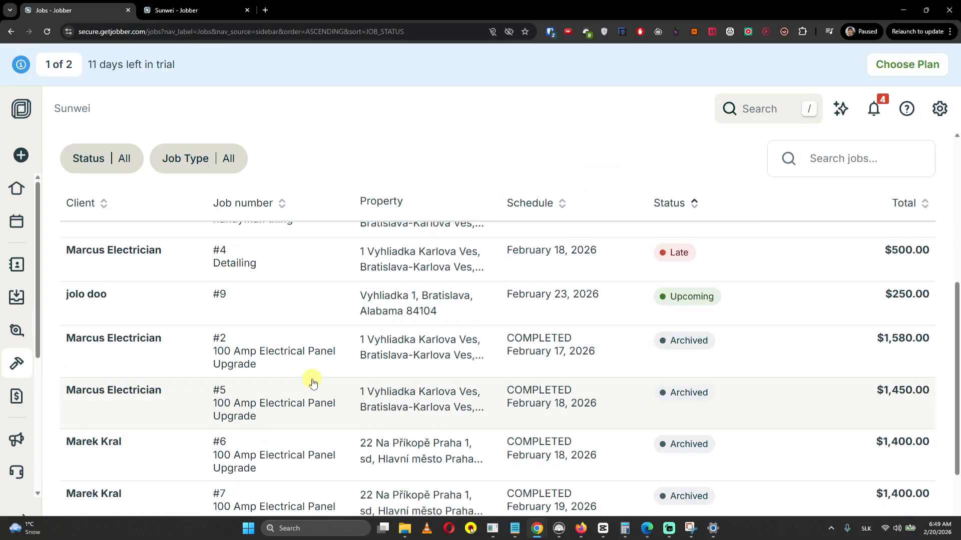
scroll(312, 382, "up", 2)
scroll(311, 382, "down", 2)
left_click(181, 311)
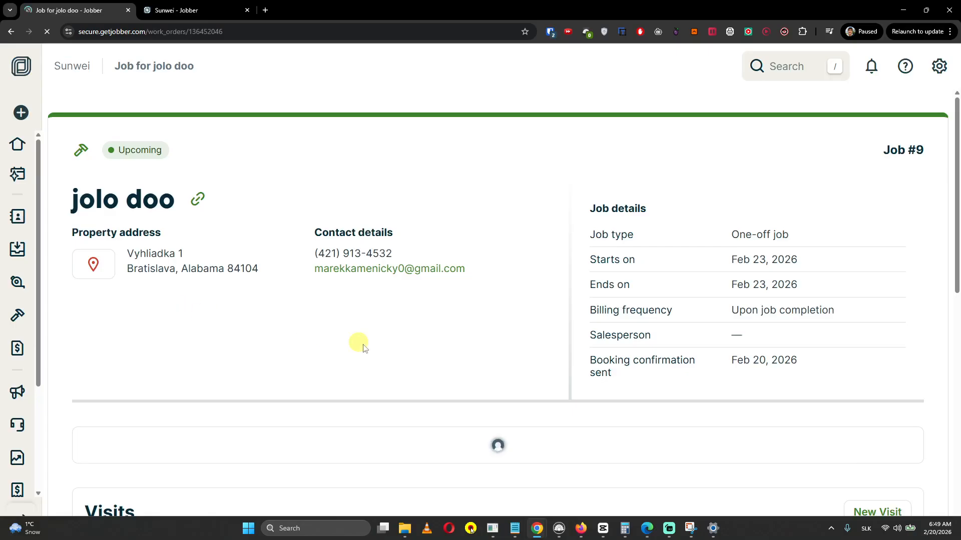
Review job #9's $250 Repair Toilet item and Feb 23, 2026 visit, then list its further actions
scroll(378, 353, "down", 5)
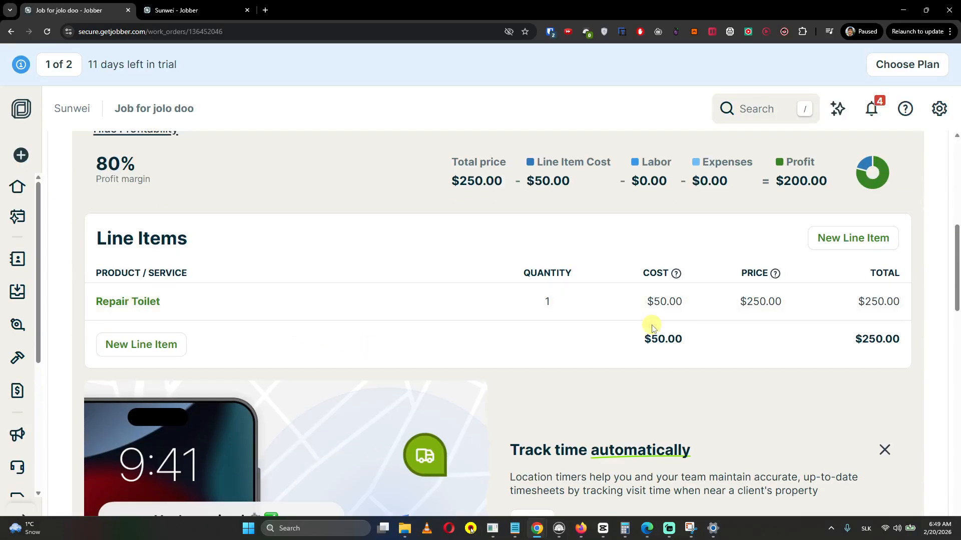
scroll(509, 302, "down", 8)
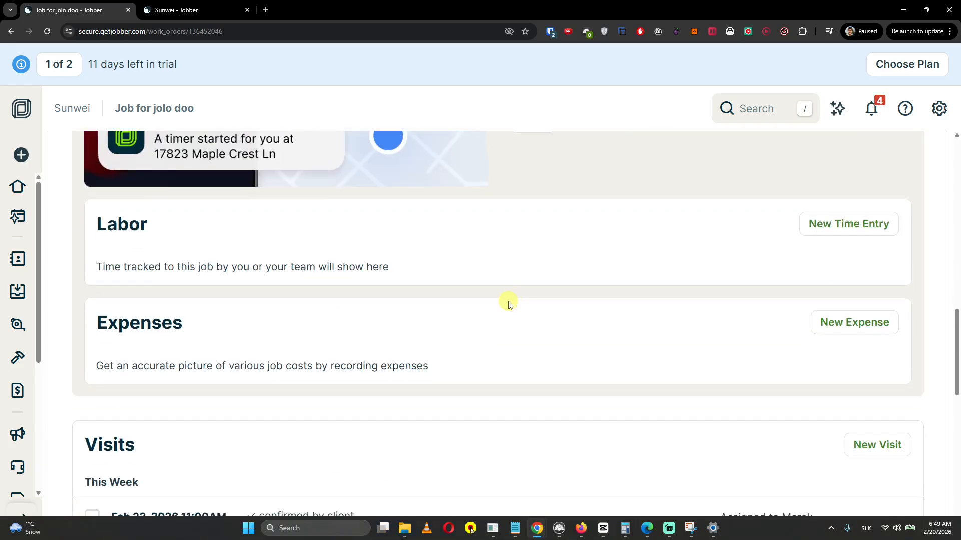
scroll(509, 304, "down", 4)
scroll(514, 296, "up", 4)
scroll(514, 298, "down", 1)
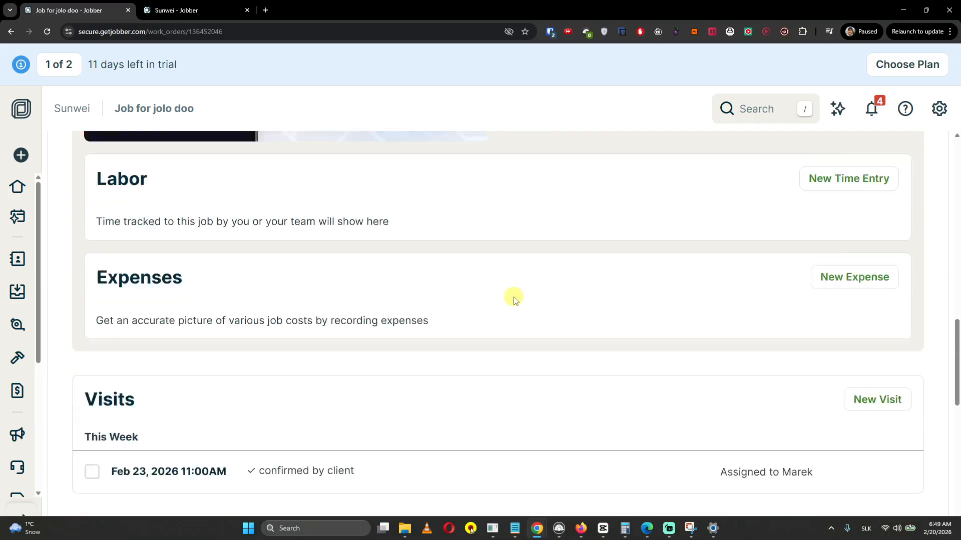
scroll(514, 299, "down", 7)
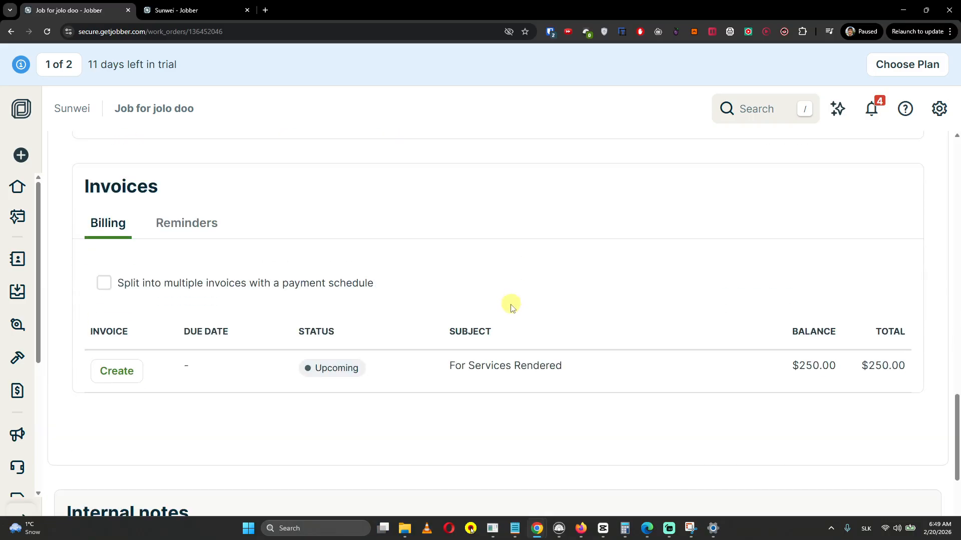
scroll(549, 374, "up", 15)
left_click(861, 157)
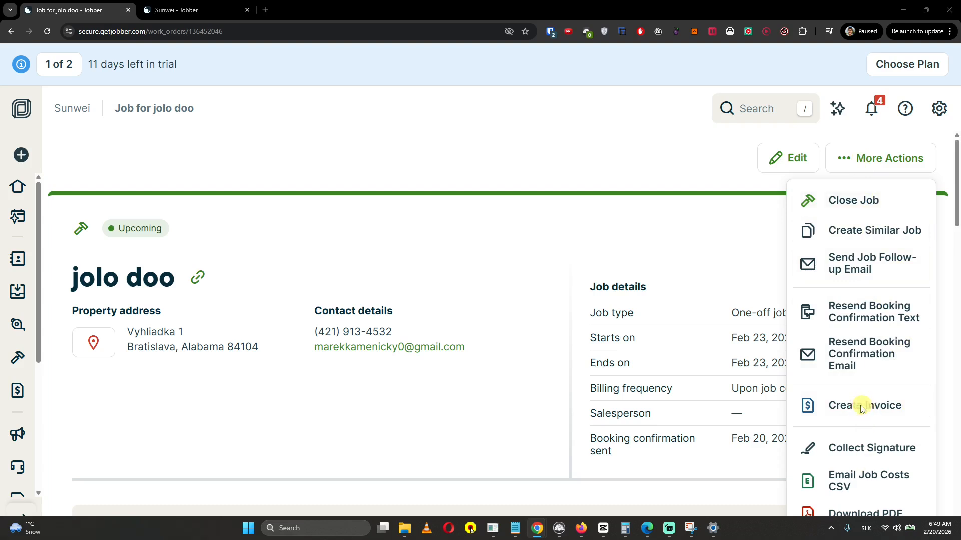
left_click_drag(558, 23, 515, 67)
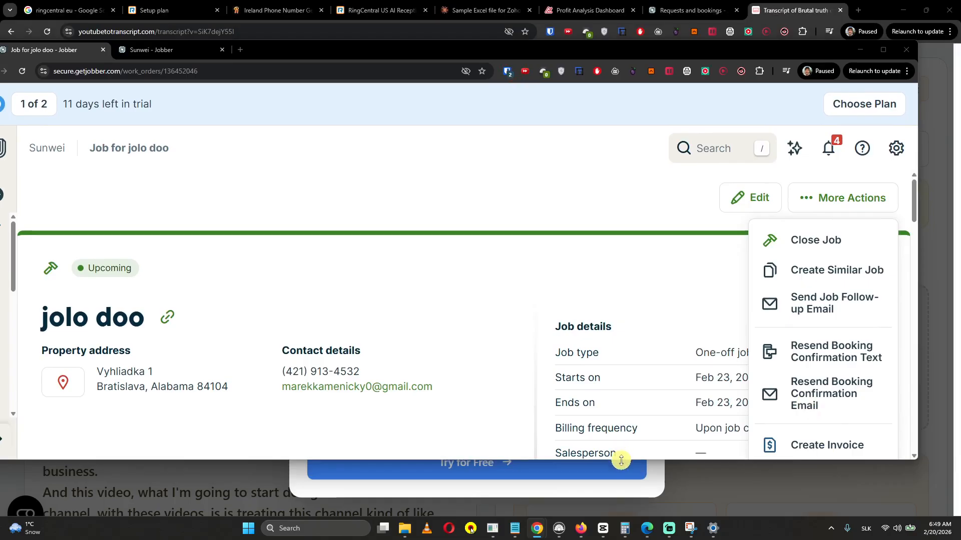
scroll(781, 290, "down", 4)
left_click(822, 245)
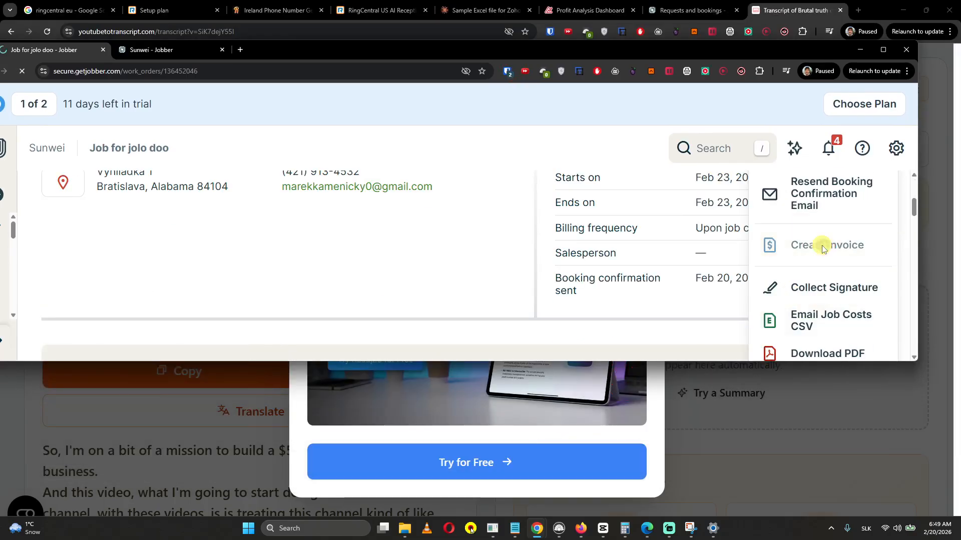
scroll(435, 189, "down", 1)
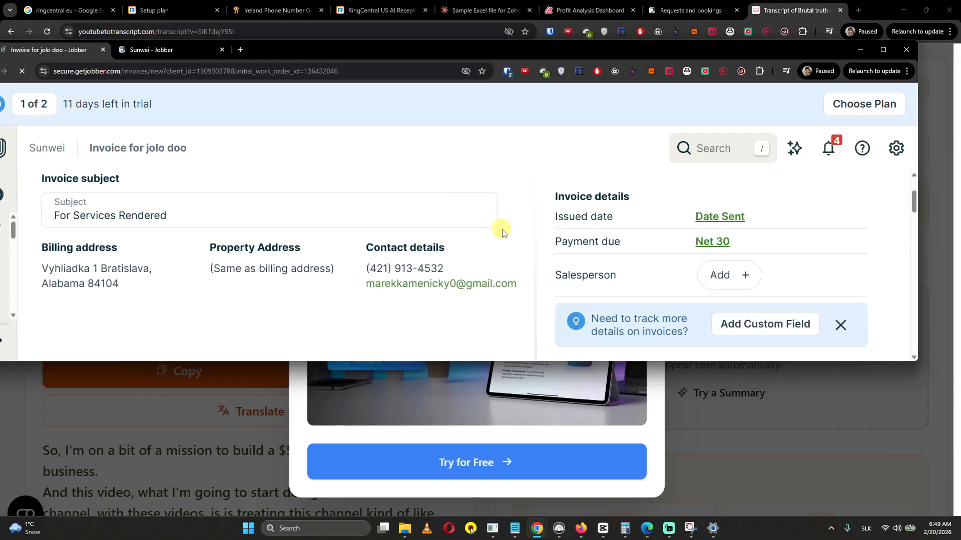
scroll(502, 233, "down", 10)
scroll(510, 233, "down", 8)
scroll(603, 314, "up", 10)
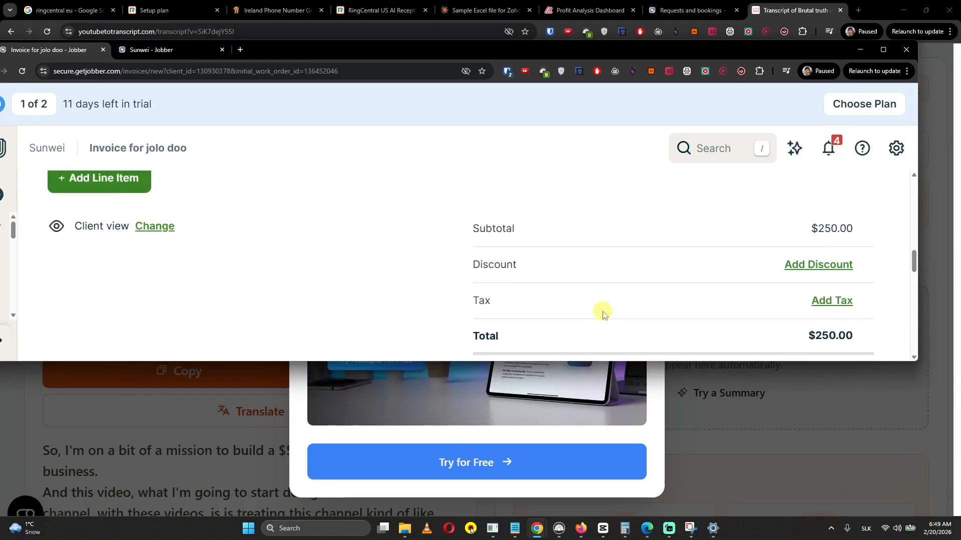
scroll(603, 314, "up", 5)
left_click_drag(883, 51, 889, 59)
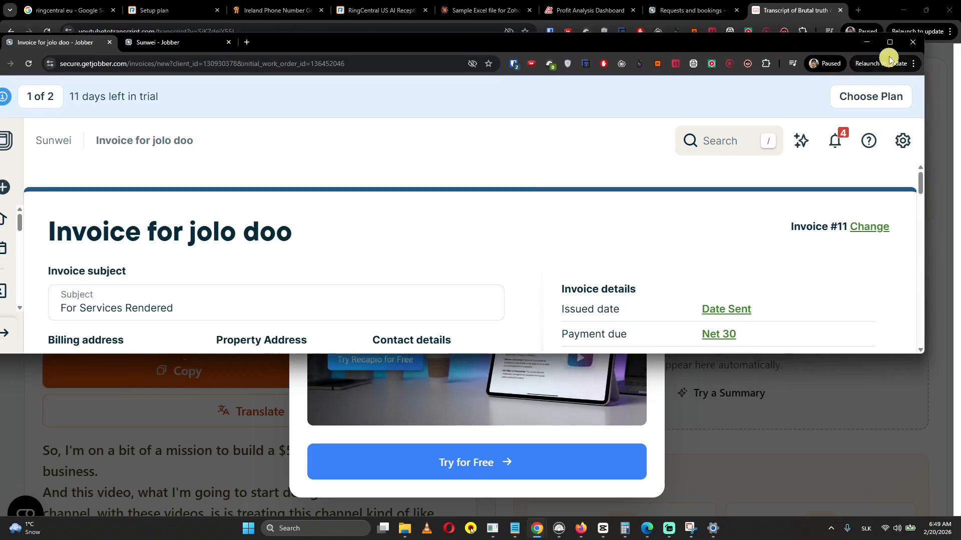
left_click(890, 42)
scroll(827, 220, "down", 15)
left_click(858, 476)
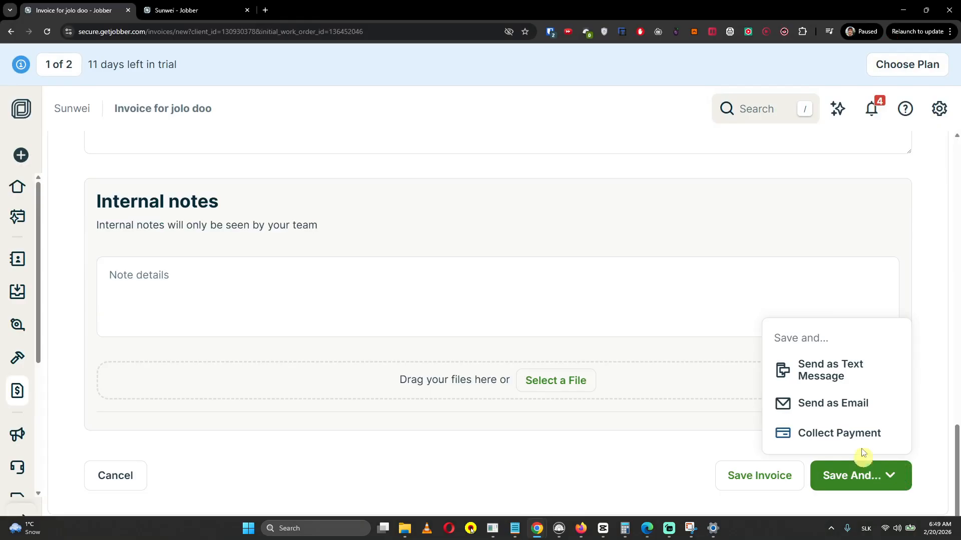
left_click(667, 459)
scroll(679, 457, "up", 15)
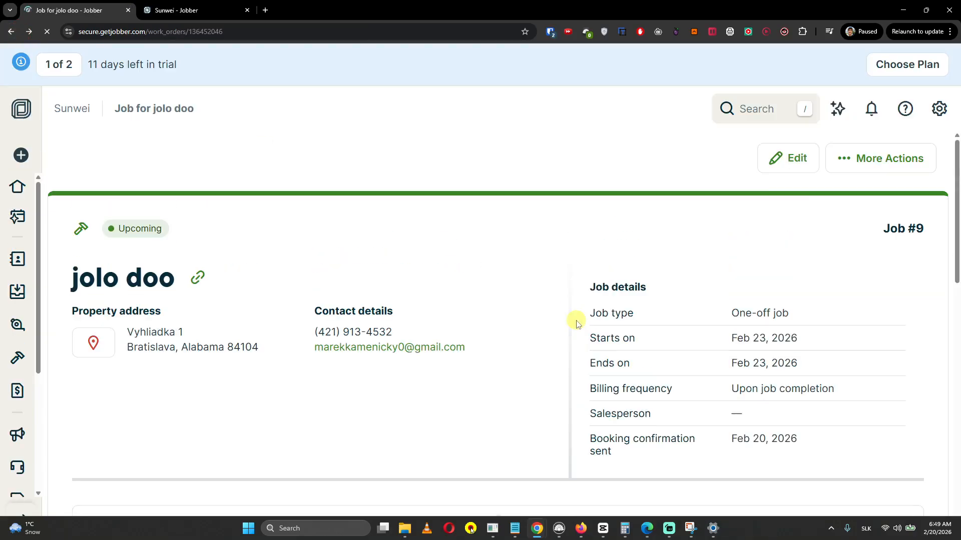
left_click(875, 159)
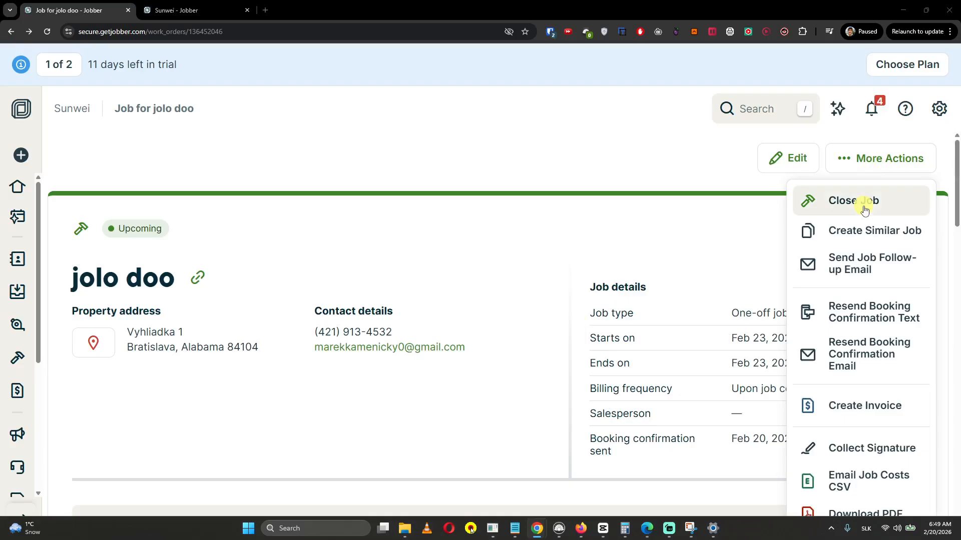
Close job #9, removing its future visit so it requires invoicing
scroll(843, 379, "down", 3)
scroll(851, 380, "up", 3)
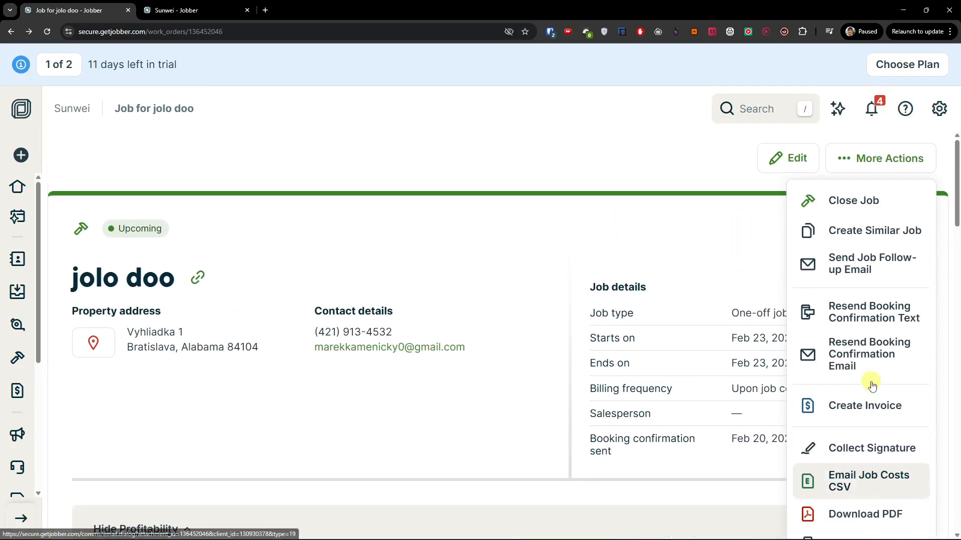
left_click(866, 200)
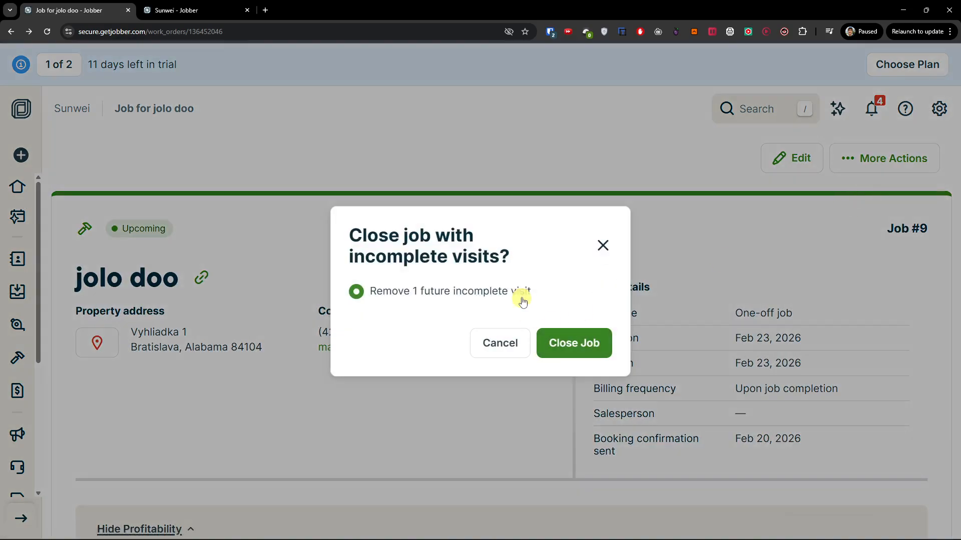
left_click(598, 345)
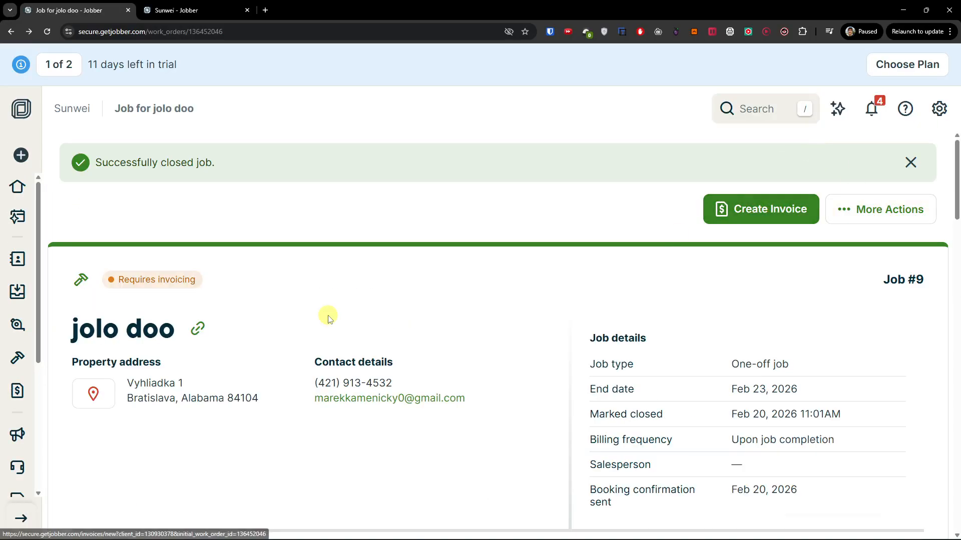
Bring up the All invoices list of 10 invoices, two awaiting payment
mouse_move(17, 441)
scroll(18, 443, "down", 2)
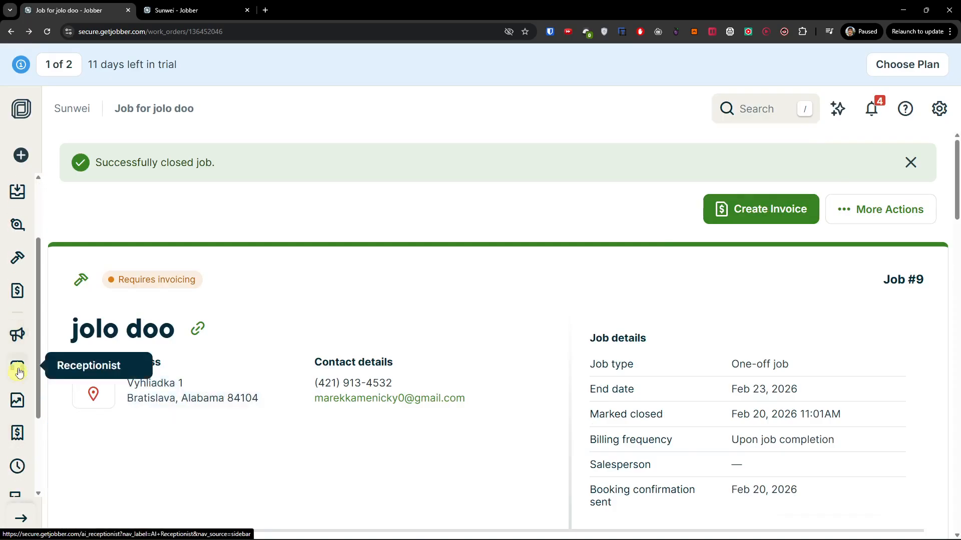
left_click(17, 289)
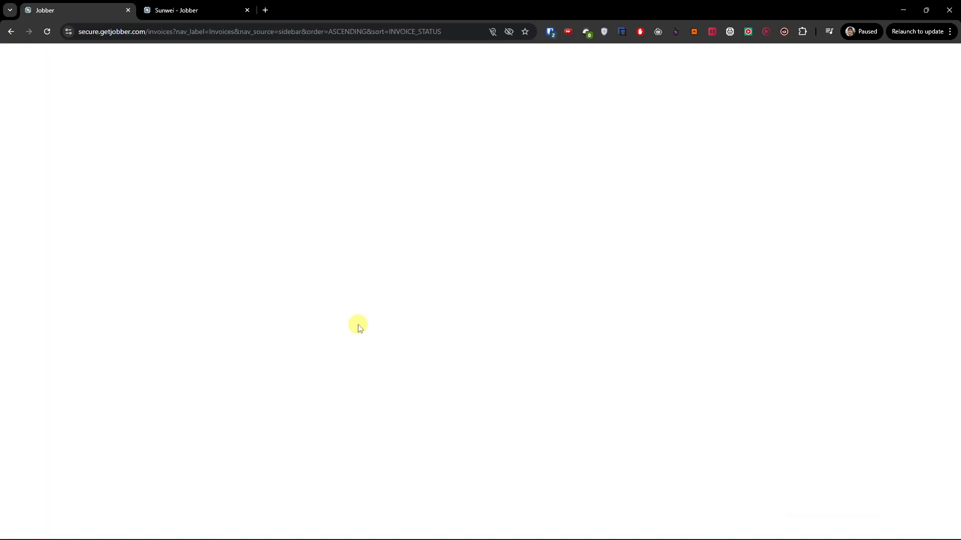
scroll(371, 318, "down", 2)
scroll(383, 319, "down", 2)
mouse_move(766, 257)
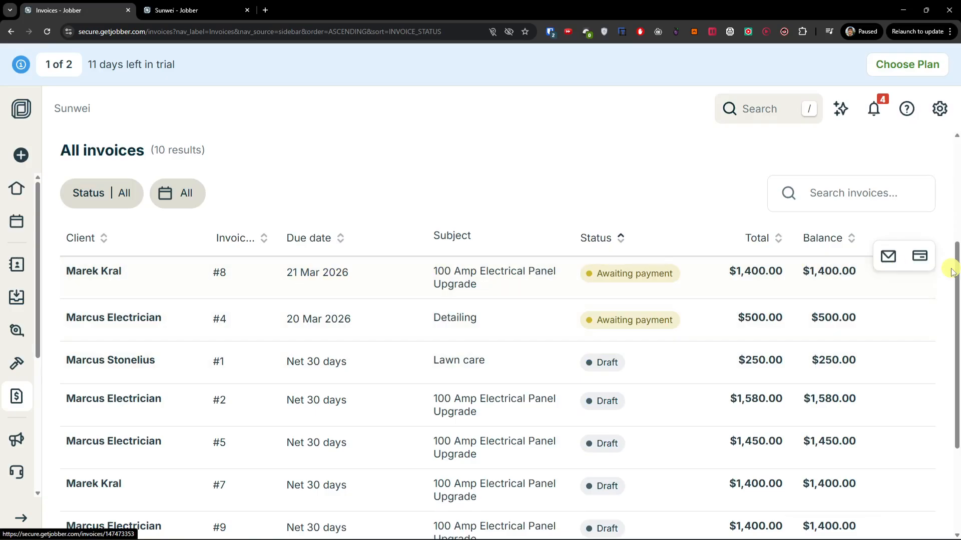
Start a $1,400.00 payment on invoice #8 with Credit/debit card as the payment method
left_click(922, 261)
scroll(391, 352, "down", 3)
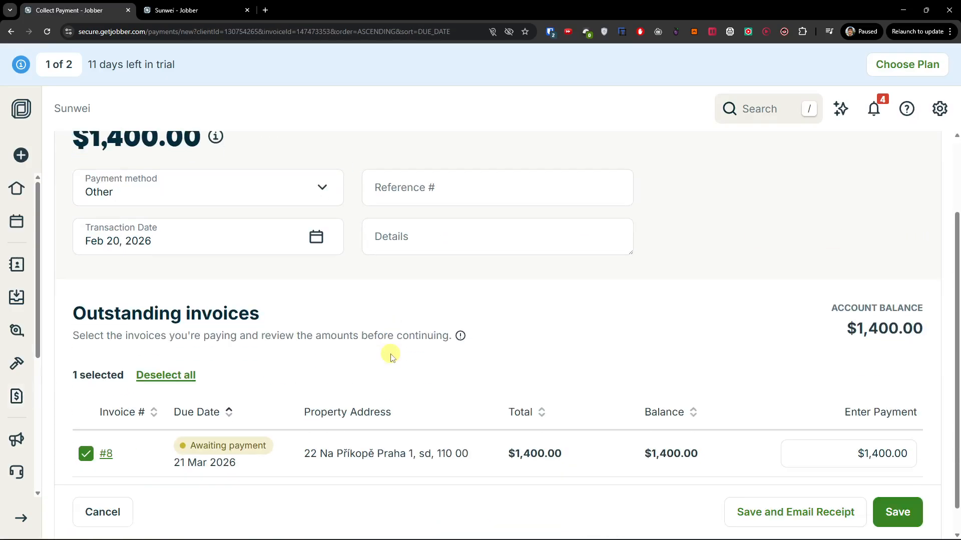
scroll(247, 240, "up", 3)
left_click(266, 295)
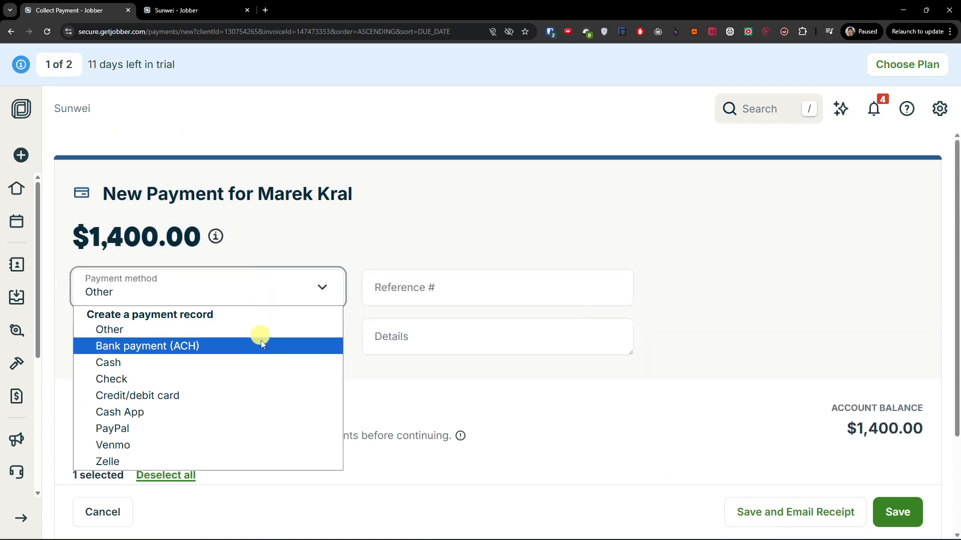
left_click(259, 345)
left_click(264, 279)
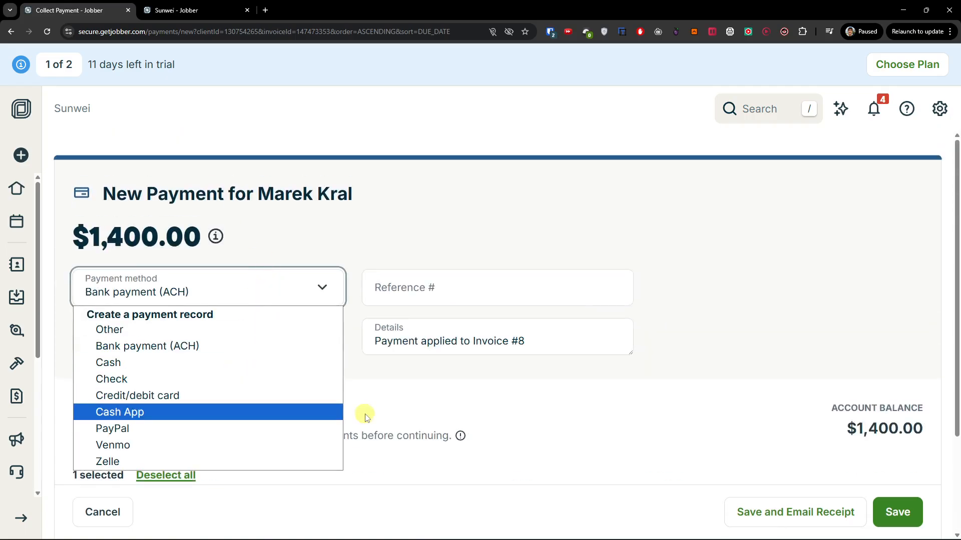
left_click(314, 393)
Recheck the payment method list and keep Credit/debit card selected
scroll(400, 397, "down", 3)
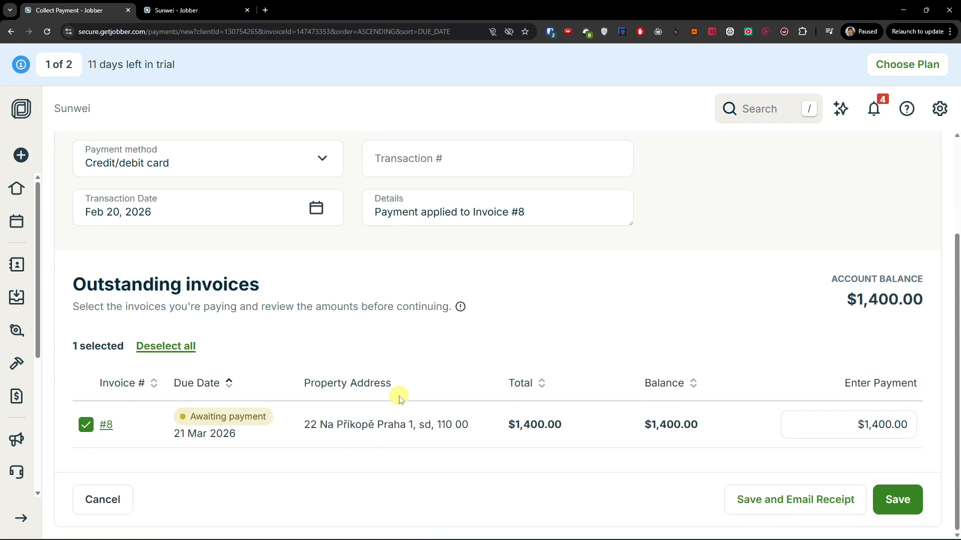
scroll(400, 398, "up", 3)
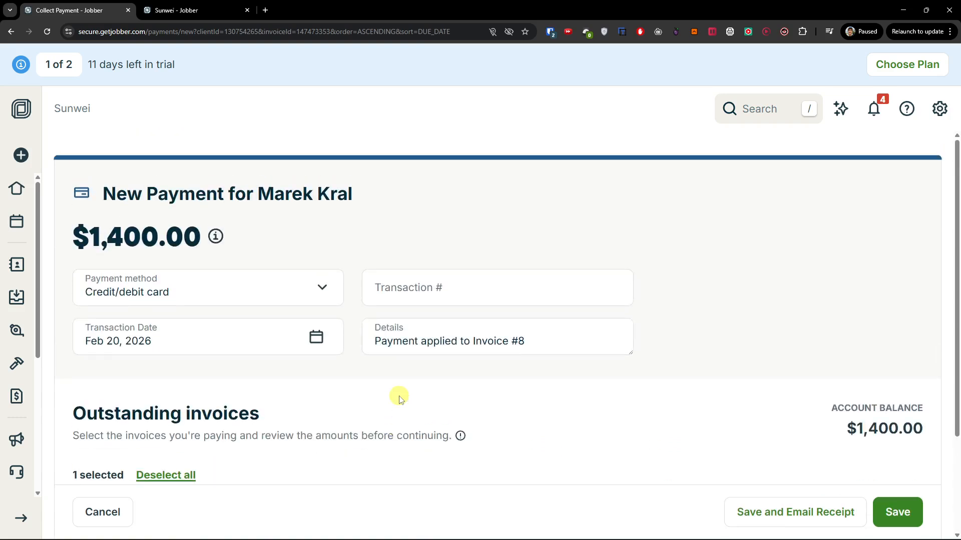
left_click(157, 291)
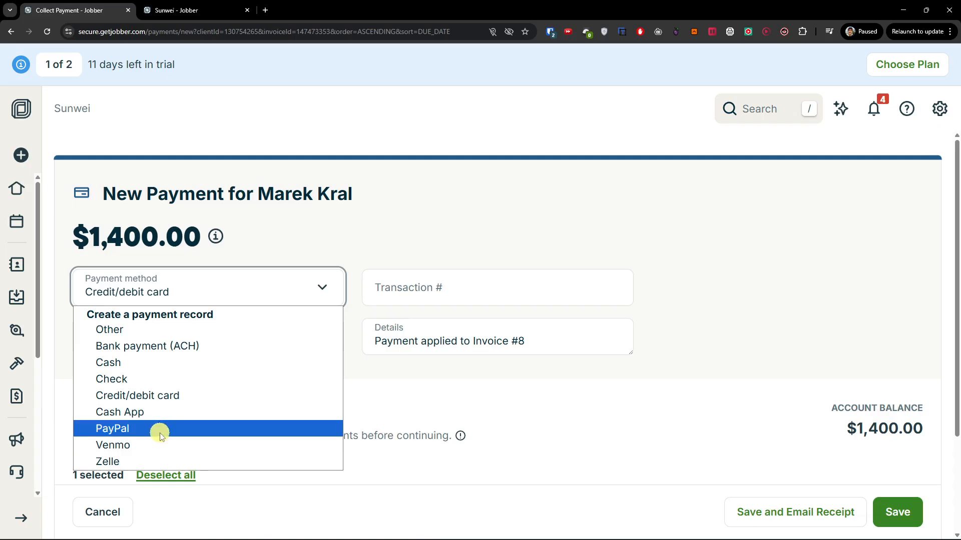
left_click(599, 426)
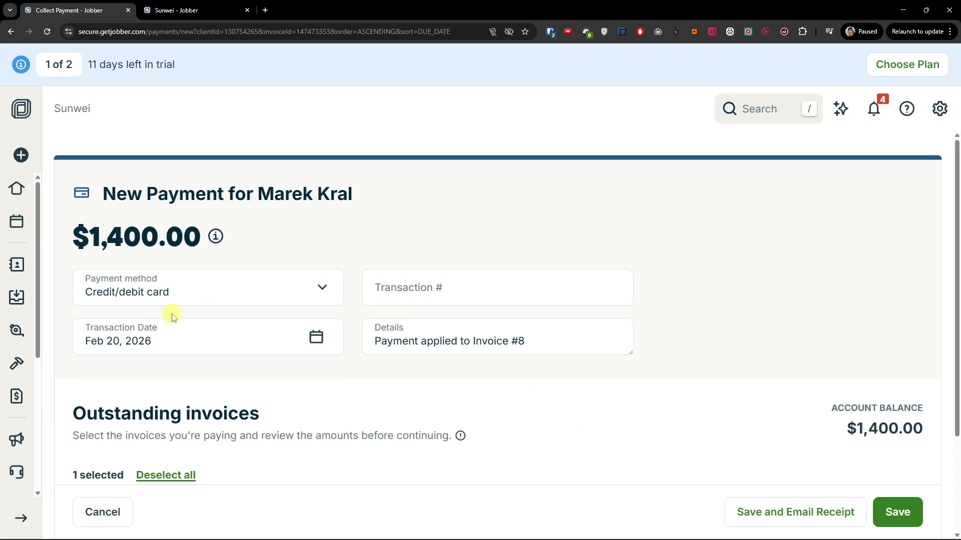
scroll(30, 345, "down", 2)
mouse_move(19, 357)
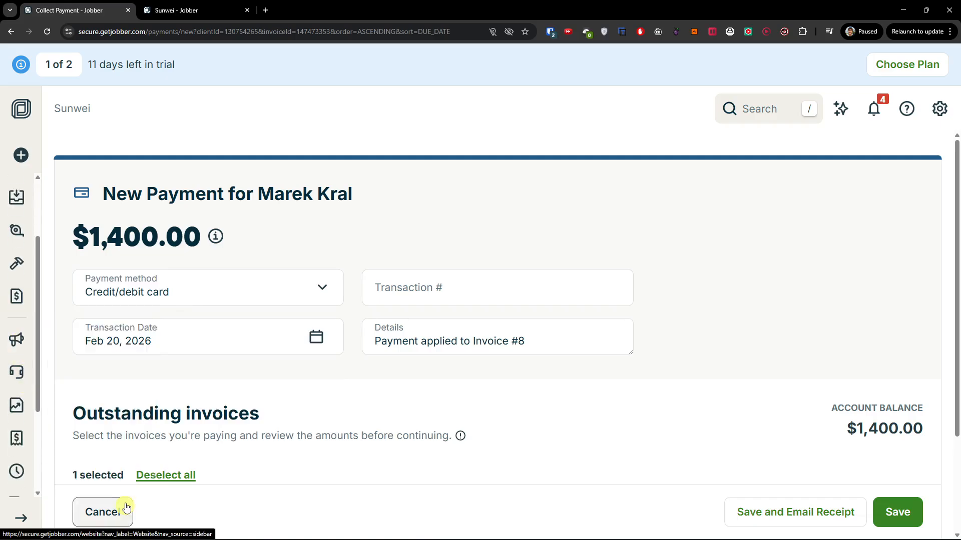
mouse_move(16, 340)
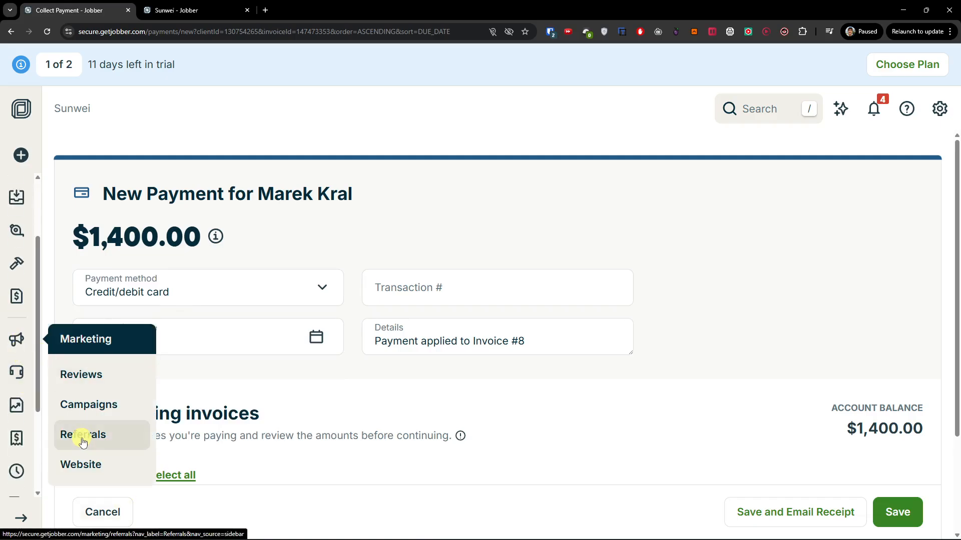
Go to Marketing's Website page, review the ready-made multi-page site offer, and begin generating it
left_click(94, 466)
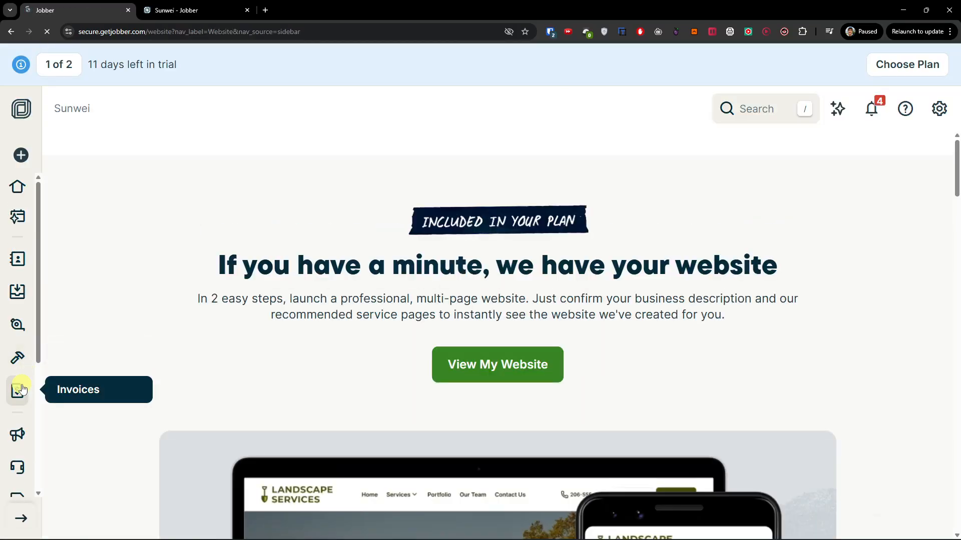
scroll(189, 343, "down", 3)
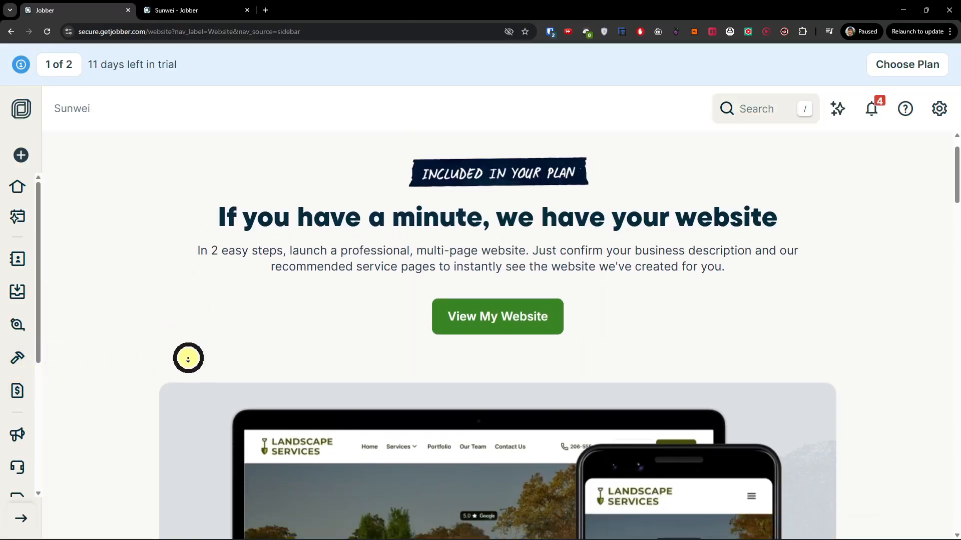
scroll(188, 359, "down", 2)
scroll(188, 361, "down", 3)
scroll(188, 362, "up", 6)
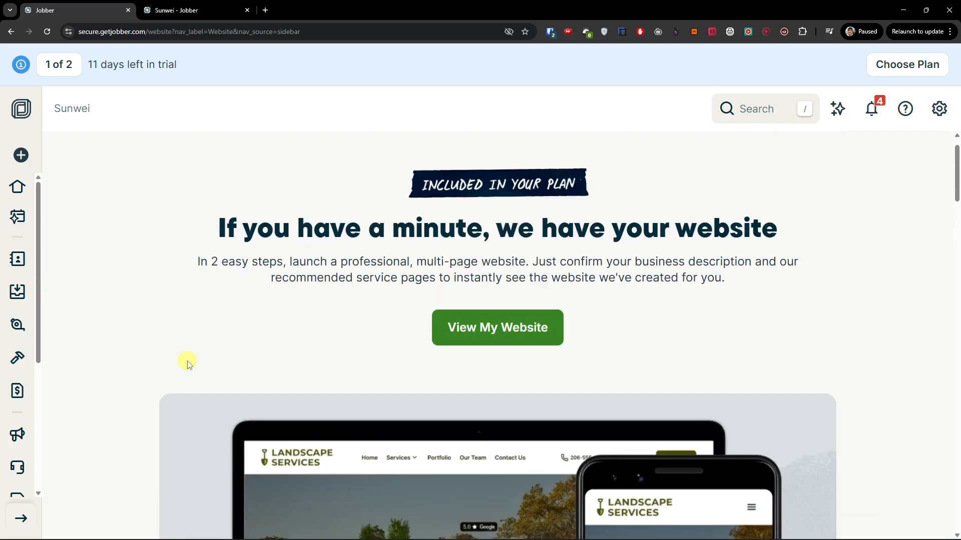
middle_click(508, 333)
left_click(489, 333)
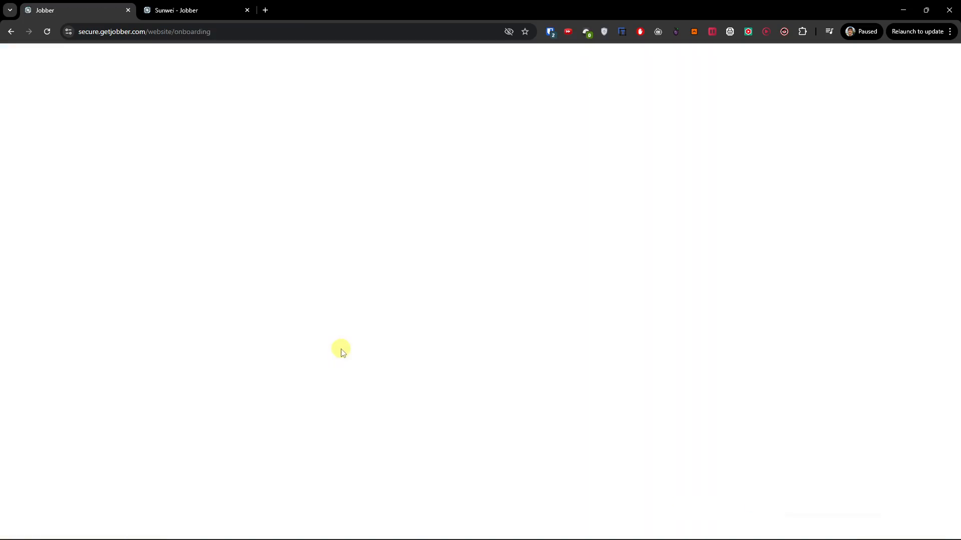
Accept the business description, review the suggested electrical service pages, and create the site
left_click(538, 351)
scroll(299, 352, "down", 2)
left_click(659, 438)
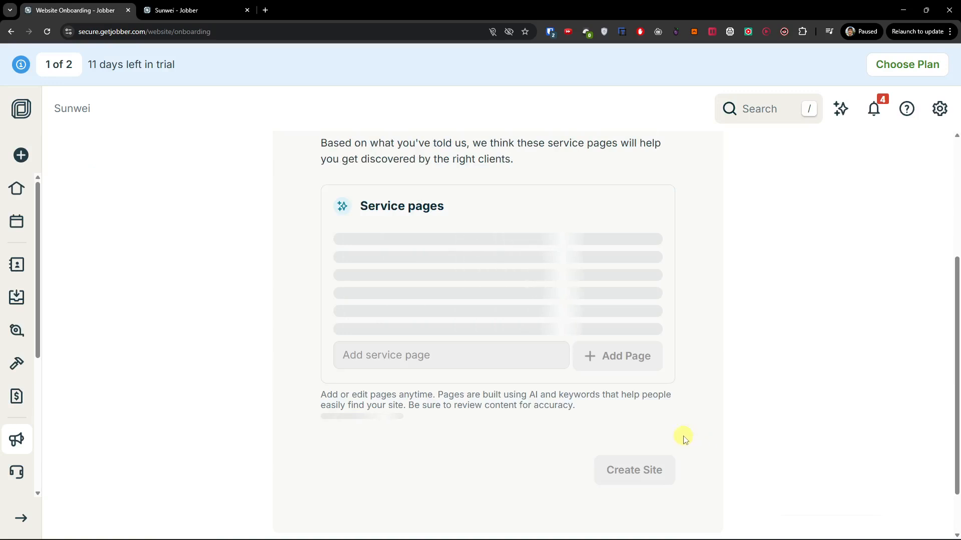
scroll(475, 364, "up", 2)
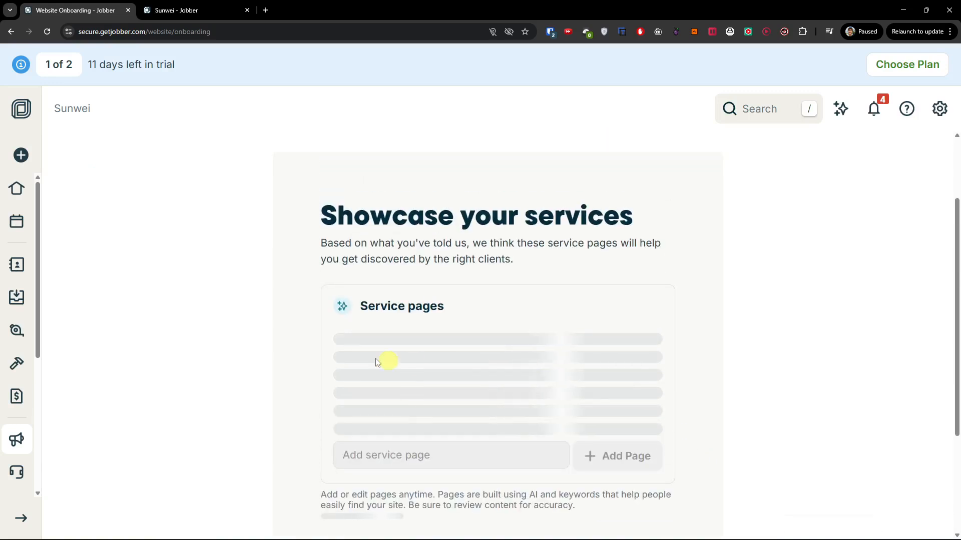
scroll(278, 380, "down", 2)
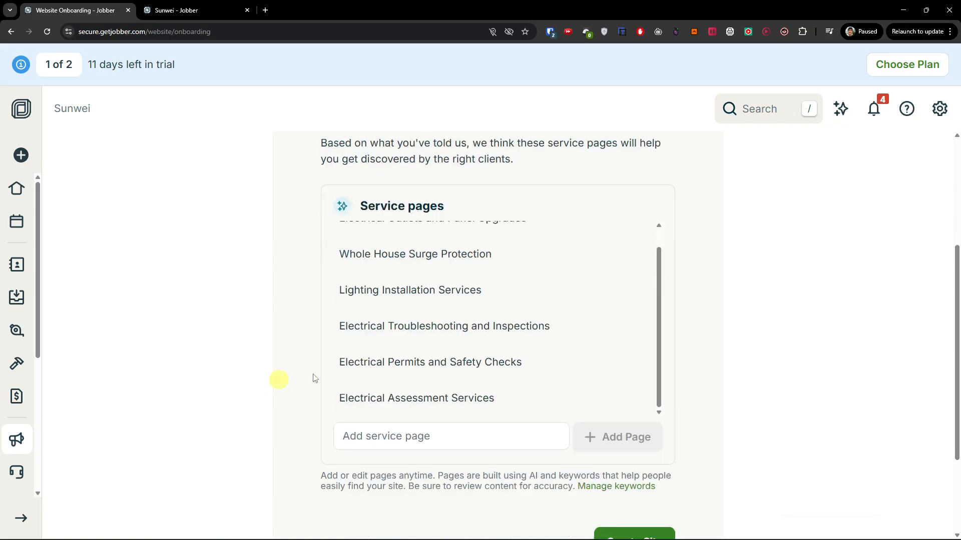
scroll(387, 350, "up", 1)
left_click(405, 277)
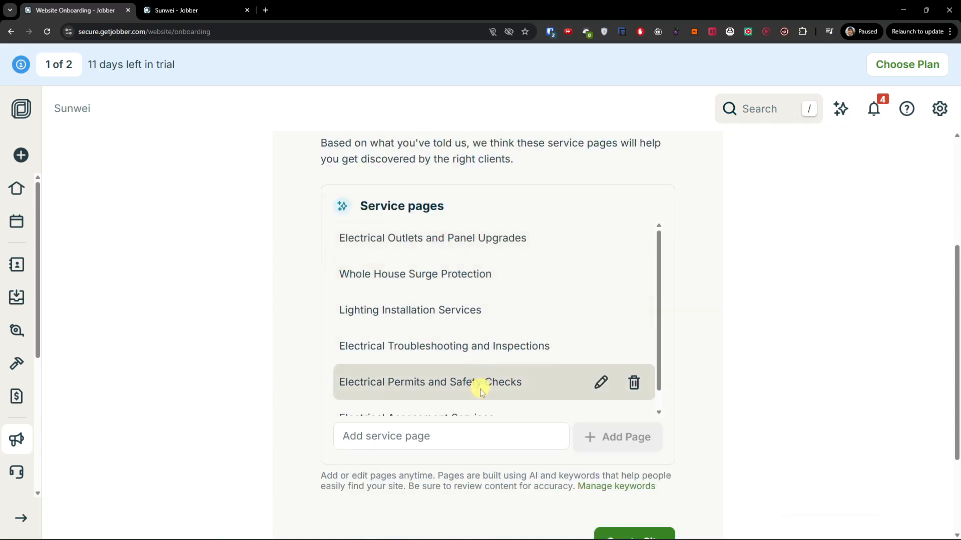
scroll(481, 391, "down", 1)
left_click(621, 537)
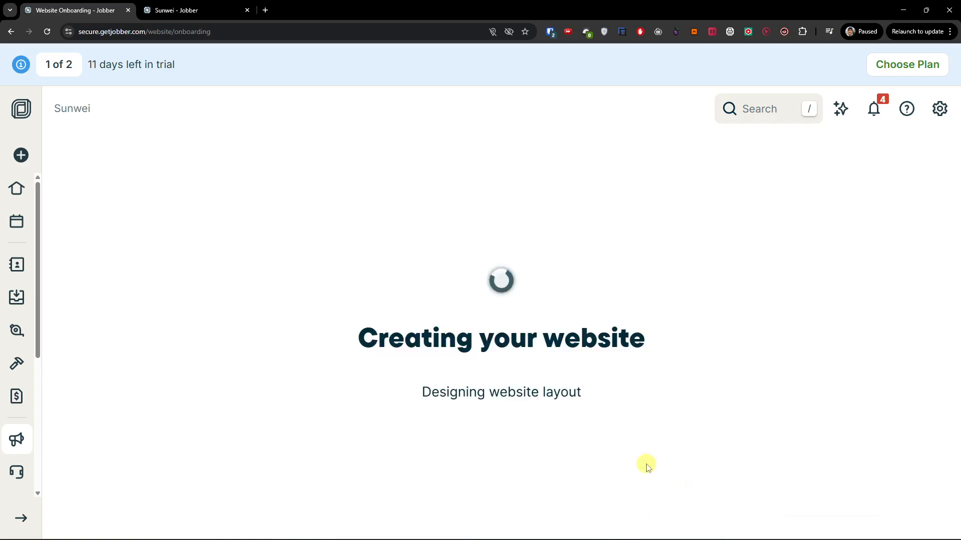
Open Marketing's Campaigns page in a new browser tab and switch to it
mouse_move(17, 439)
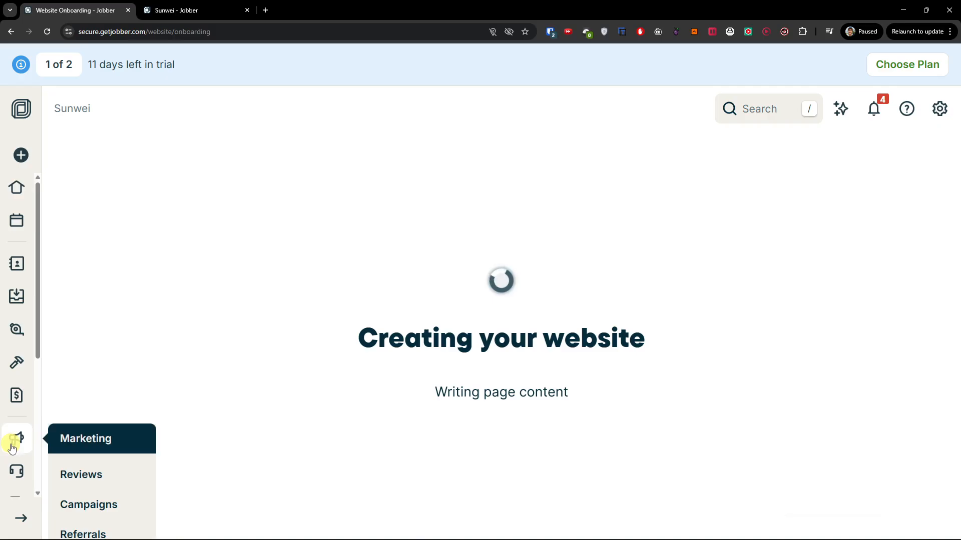
scroll(12, 448, "down", 2)
mouse_move(56, 340)
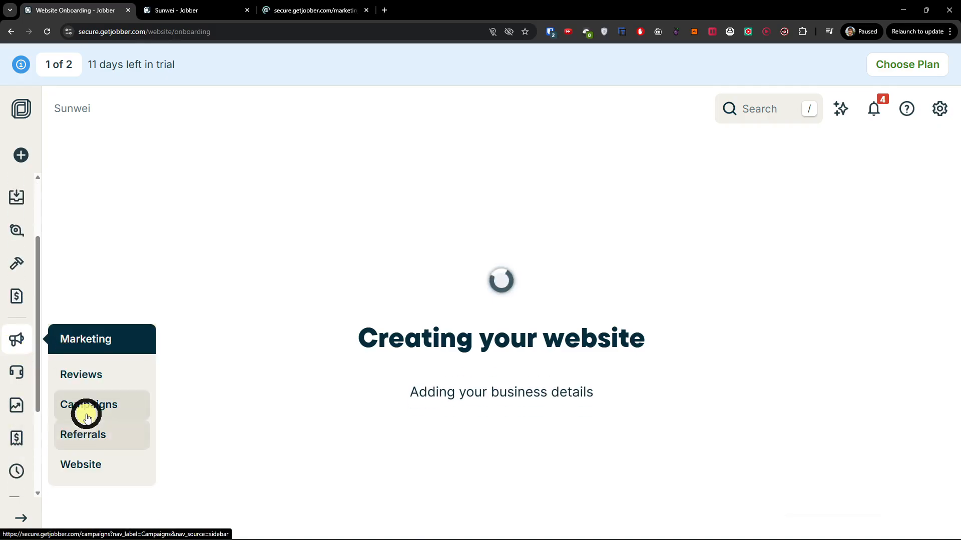
middle_click(60, 412)
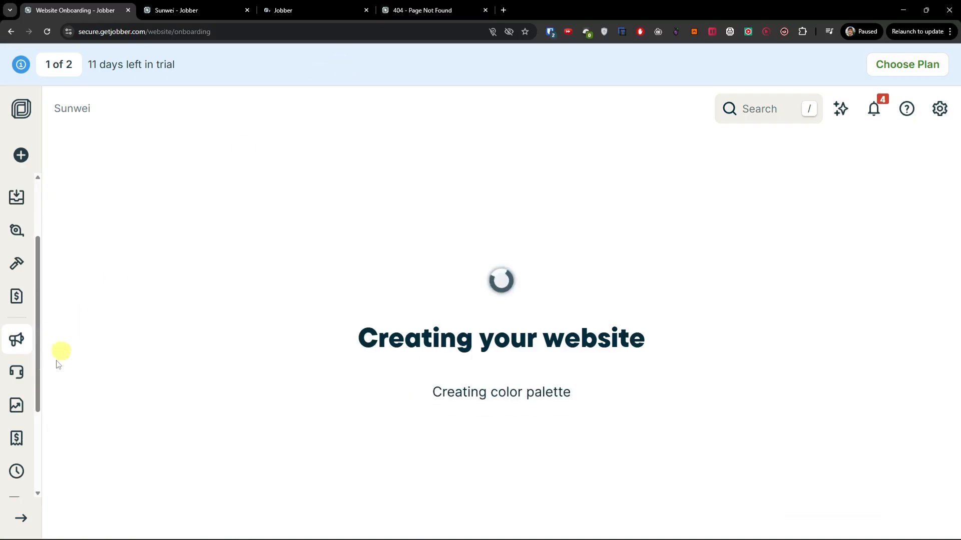
left_click(328, 12)
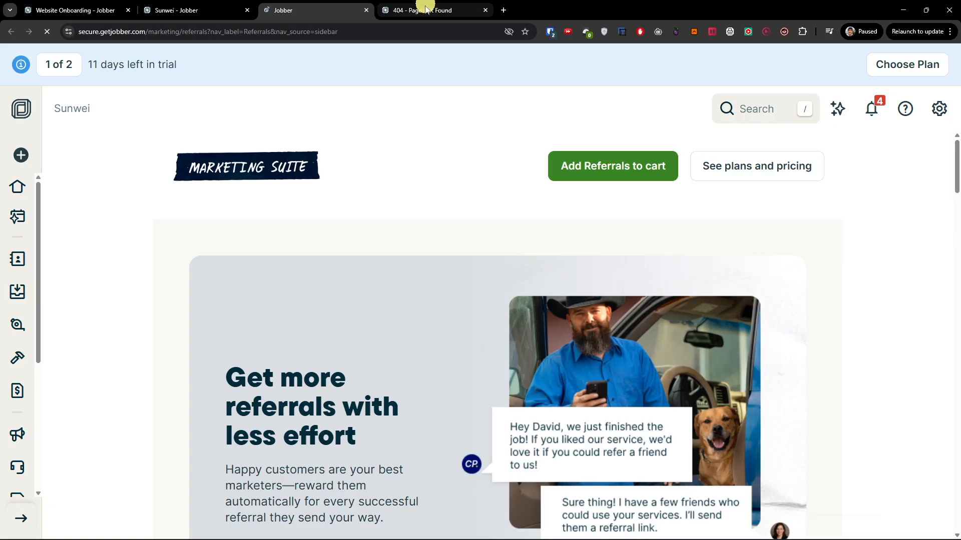
Skim the Referrals page, then return to the tab with the generated website
scroll(360, 216, "down", 6)
scroll(360, 216, "up", 4)
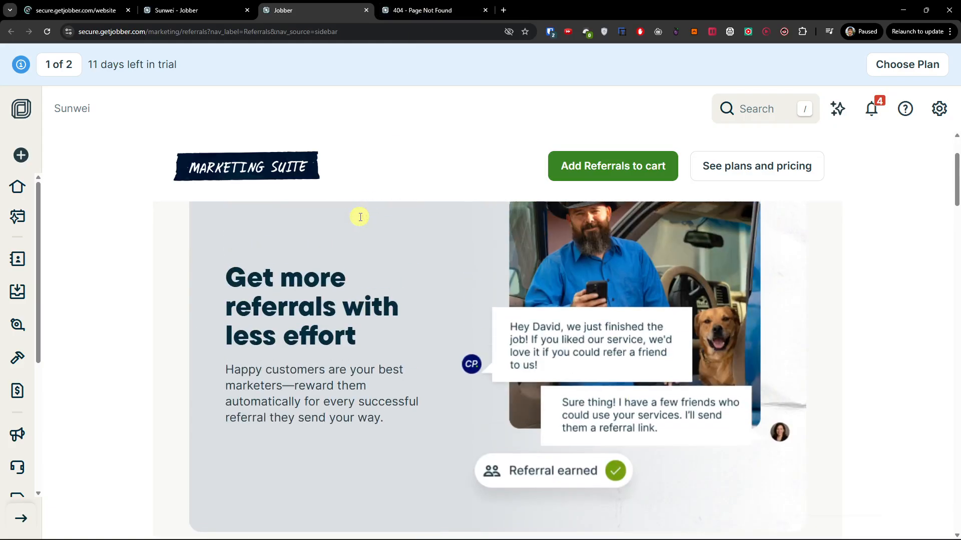
left_click(106, 11)
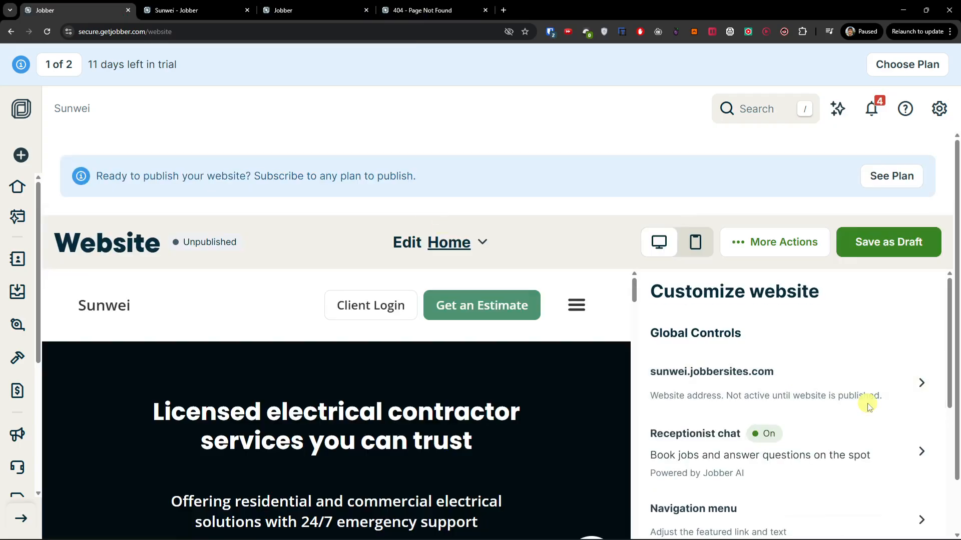
Scroll through the generated Sunwei website preview to review its sections
scroll(400, 365, "down", 2)
scroll(398, 363, "up", 2)
scroll(303, 167, "down", 1)
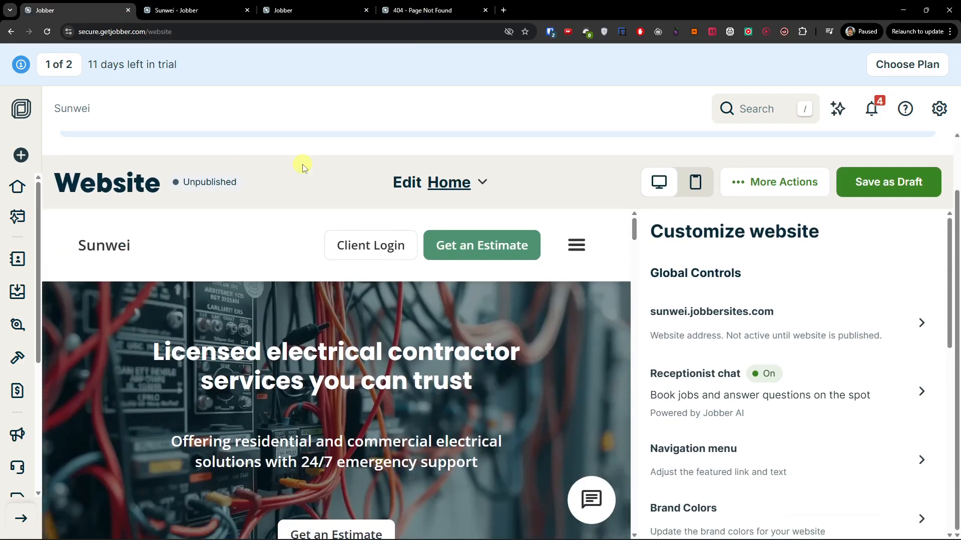
scroll(474, 379, "down", 10)
scroll(474, 380, "down", 10)
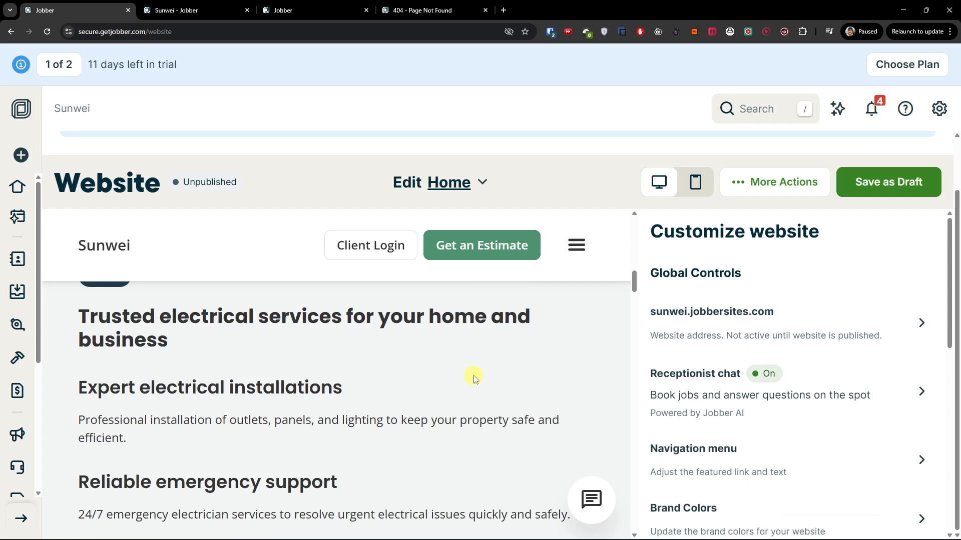
scroll(474, 376, "down", 10)
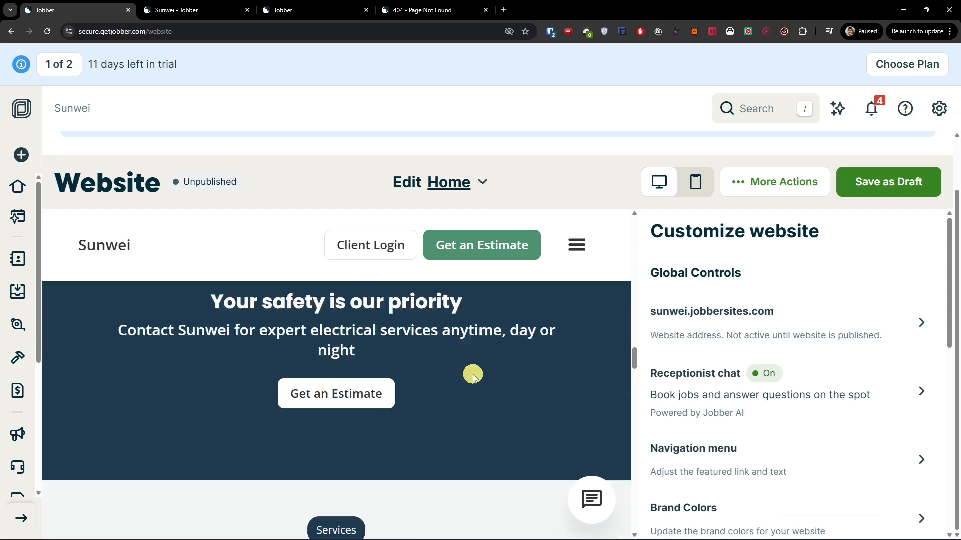
scroll(474, 376, "down", 10)
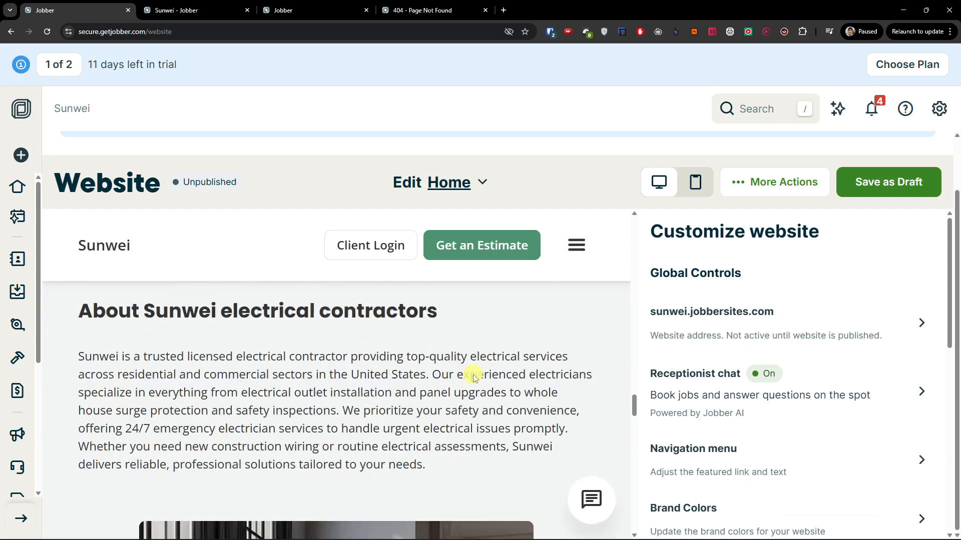
scroll(474, 377, "down", 10)
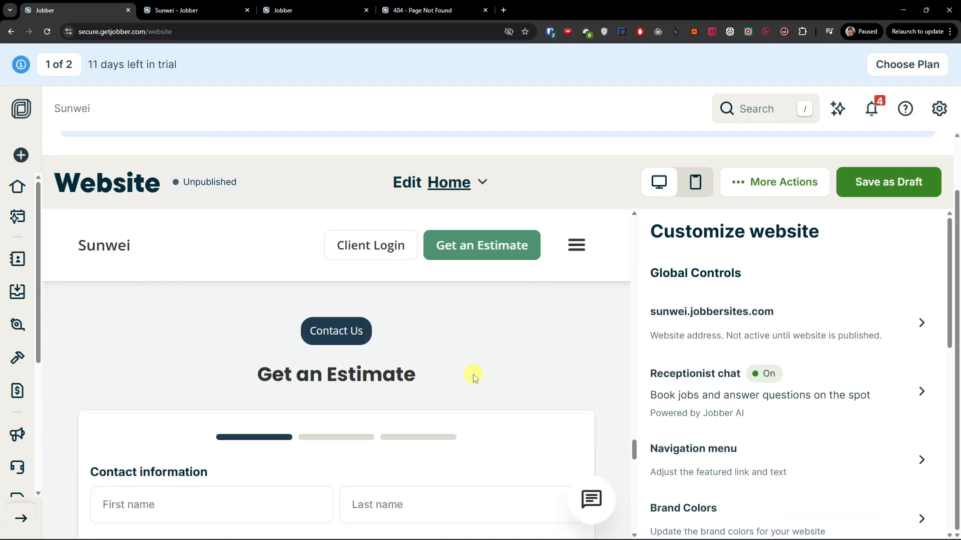
scroll(474, 376, "up", 7)
scroll(474, 376, "down", 10)
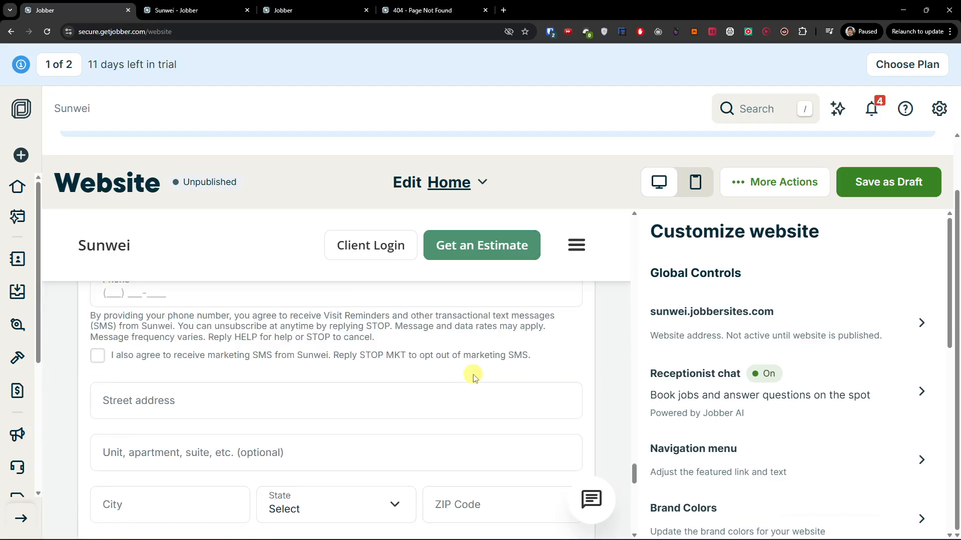
Save the website as a draft via More Actions
left_click(737, 185)
left_click(890, 186)
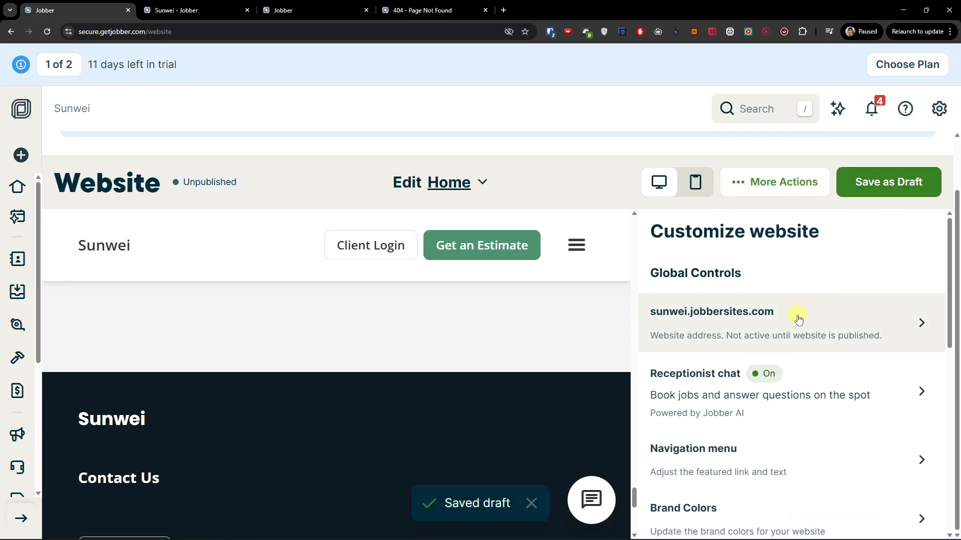
scroll(666, 368, "down", 5)
scroll(578, 319, "down", 4)
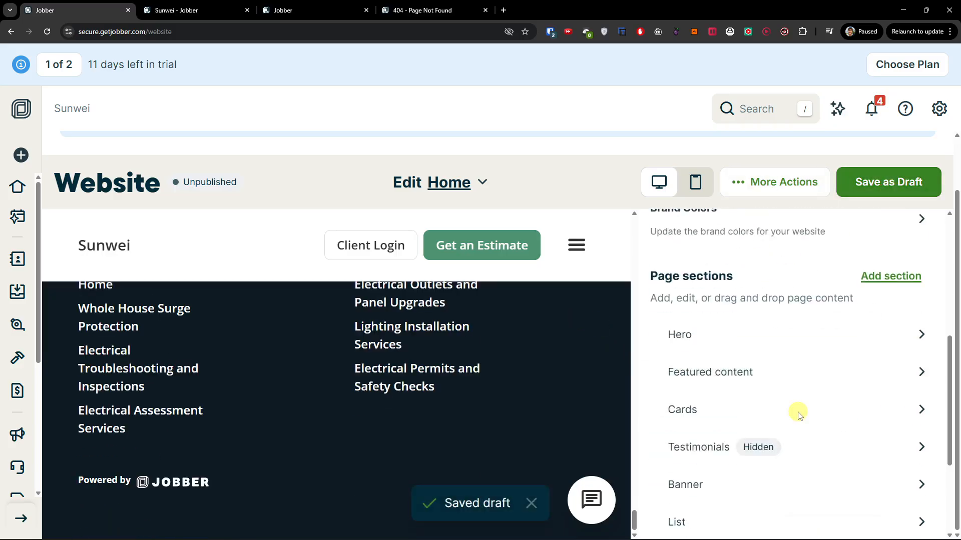
Look over More Actions, the Edit Home page list and the Customize panel, then save the draft
left_click(783, 182)
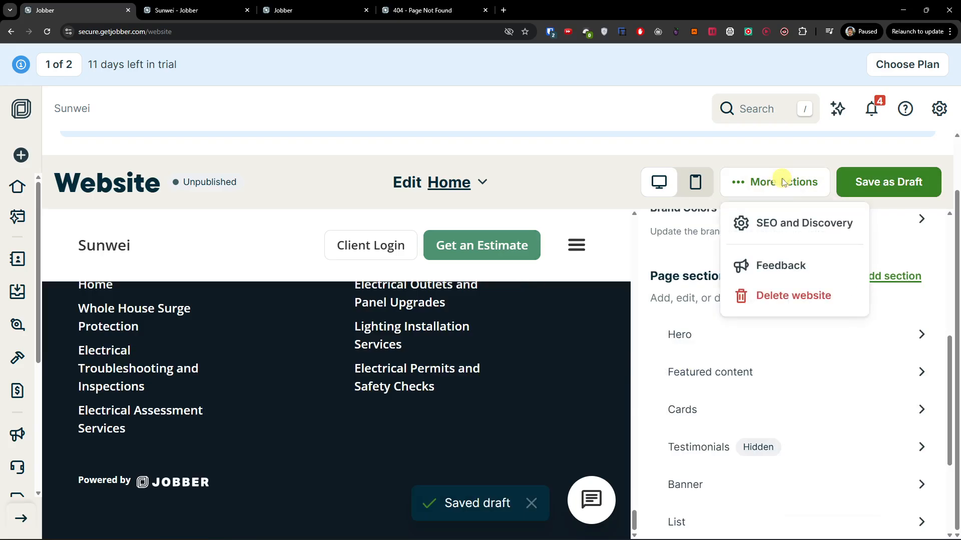
left_click(492, 176)
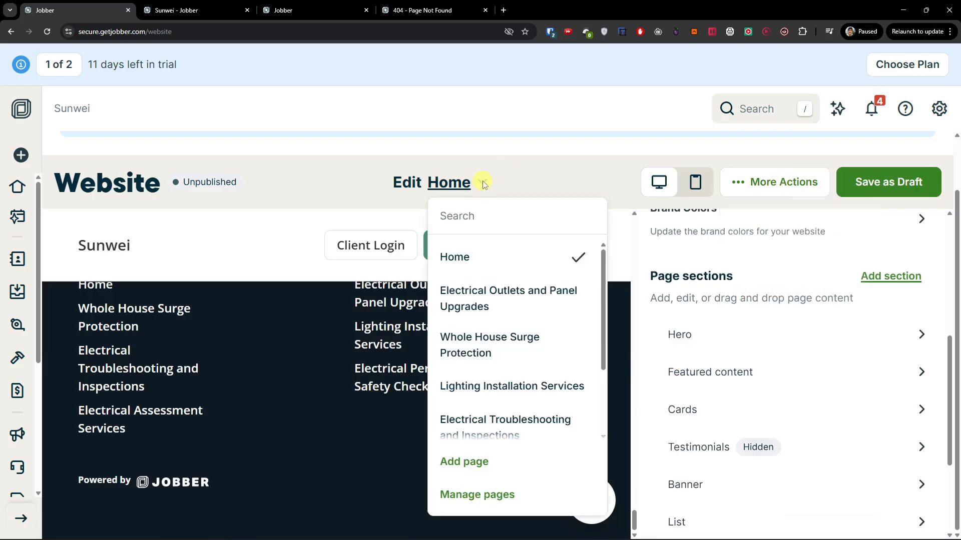
left_click(609, 287)
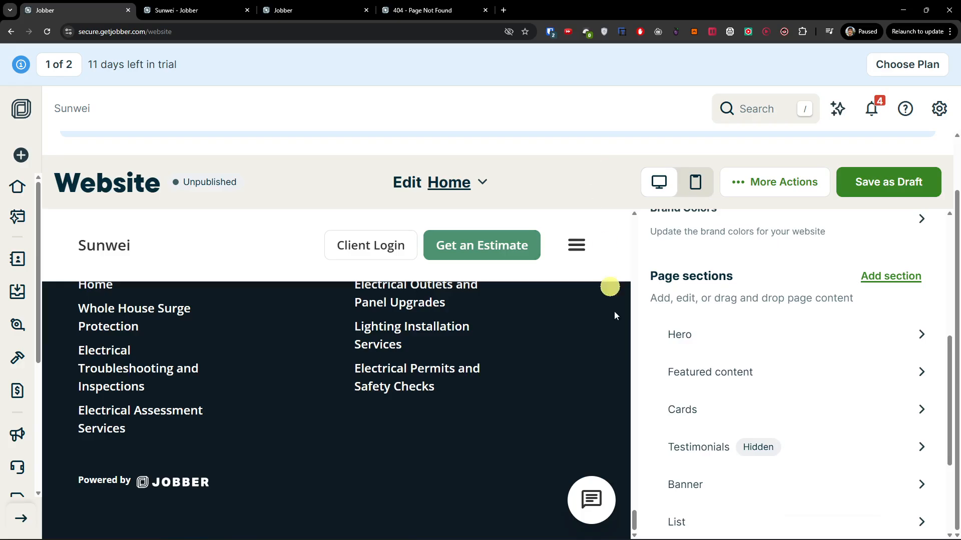
scroll(614, 313, "up", 6)
scroll(657, 351, "up", 6)
scroll(569, 347, "up", 14)
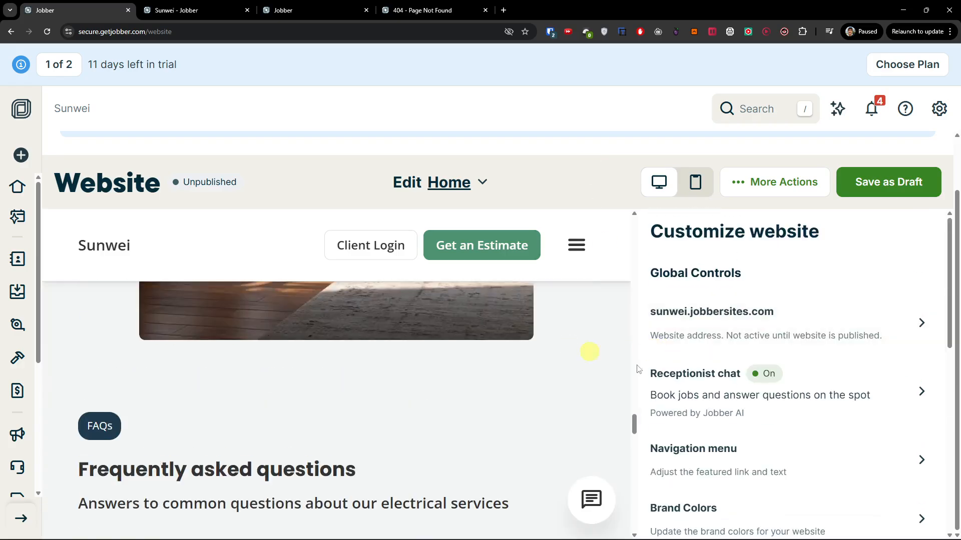
left_click_drag(950, 285, 951, 535)
left_click(894, 188)
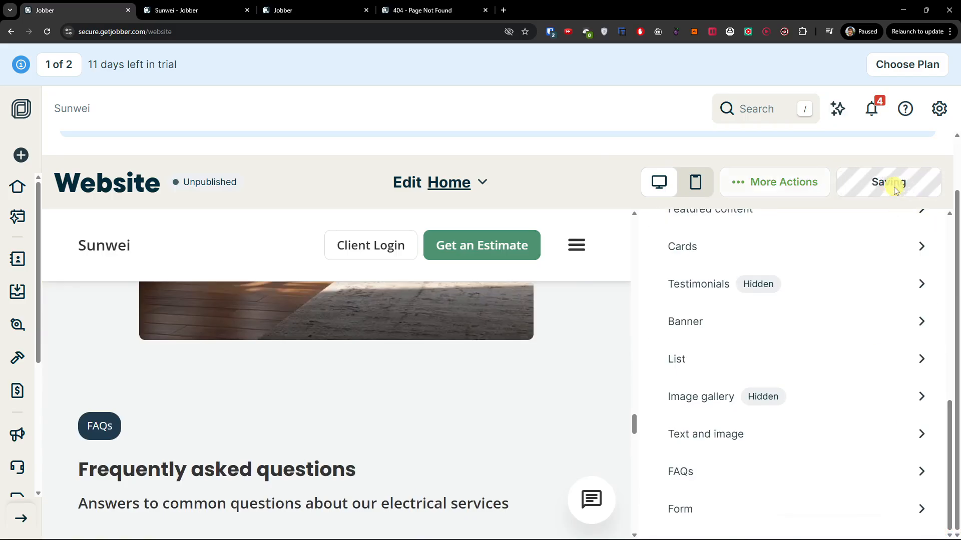
Recheck the actions and page list, then reopen the Website editor from Marketing
left_click(801, 185)
left_click(801, 184)
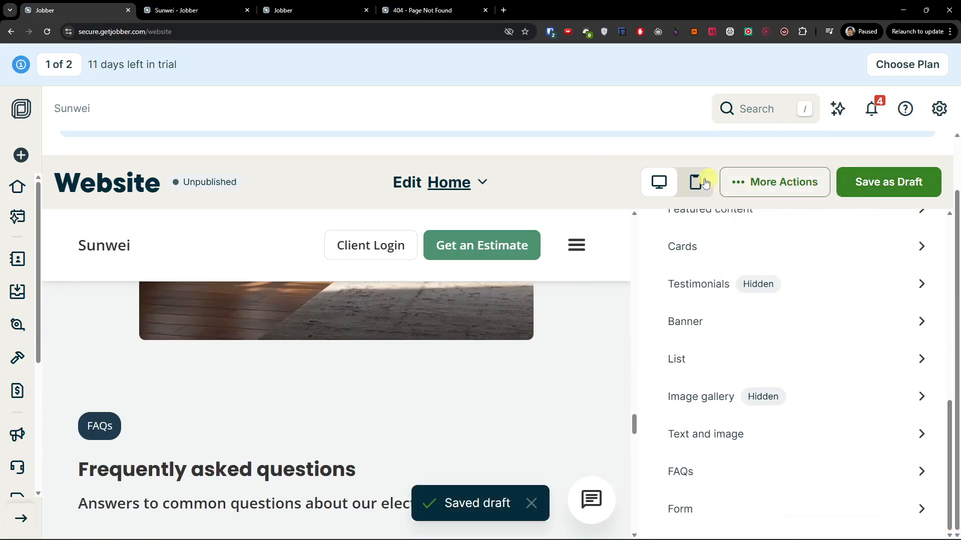
left_click(439, 181)
left_click(223, 181)
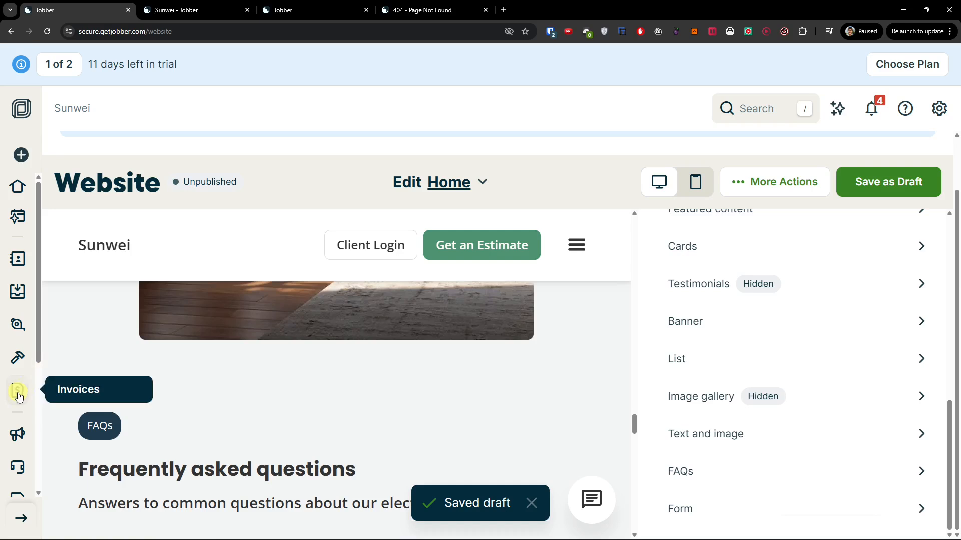
scroll(17, 390, "down", 2)
mouse_move(17, 335)
left_click(71, 432)
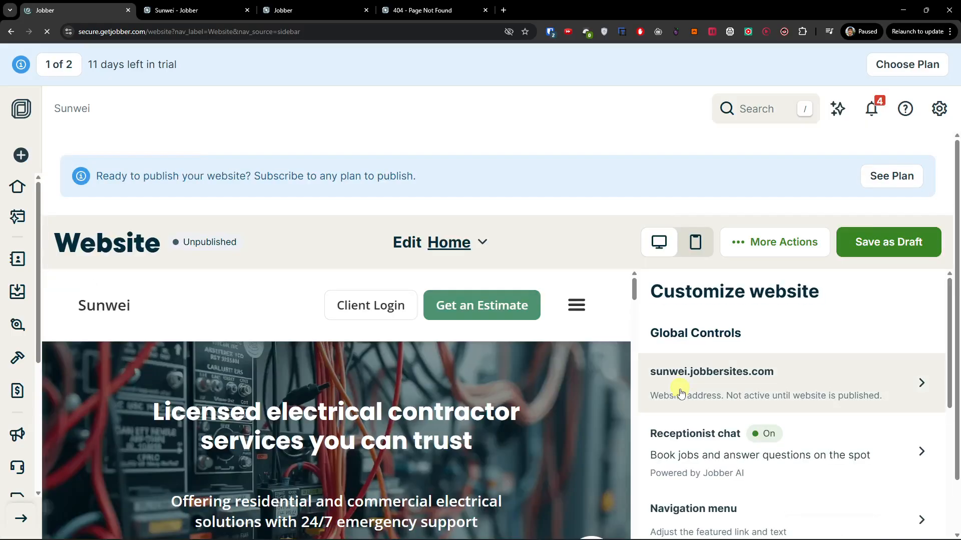
Scroll the reloaded website editor, then go to the Receptionist dashboard
scroll(671, 385, "down", 2)
scroll(591, 388, "down", 2)
scroll(590, 388, "up", 2)
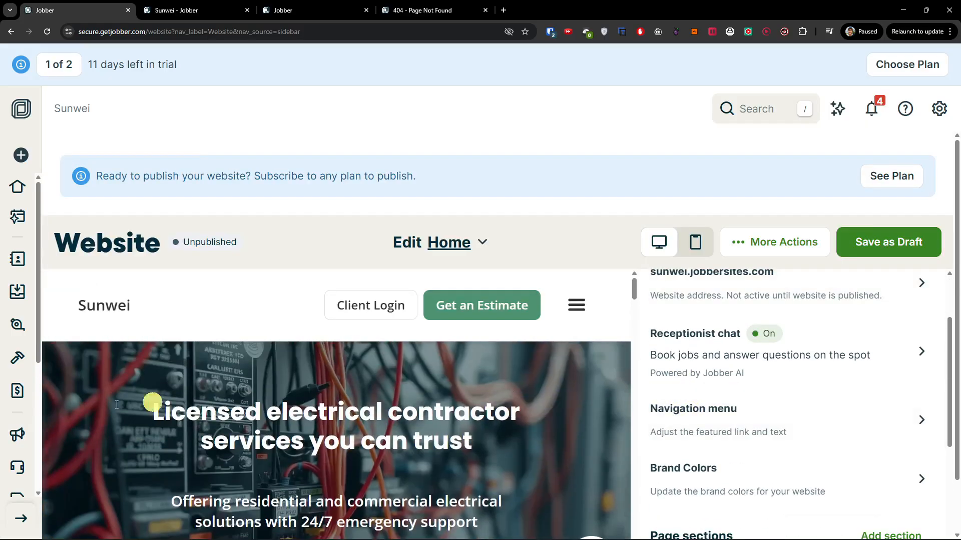
scroll(27, 435, "down", 2)
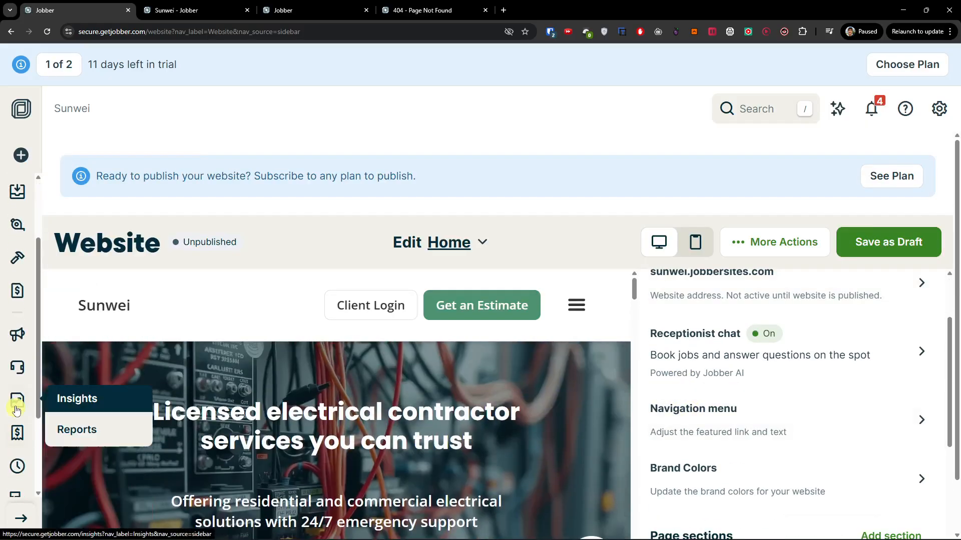
left_click(21, 370)
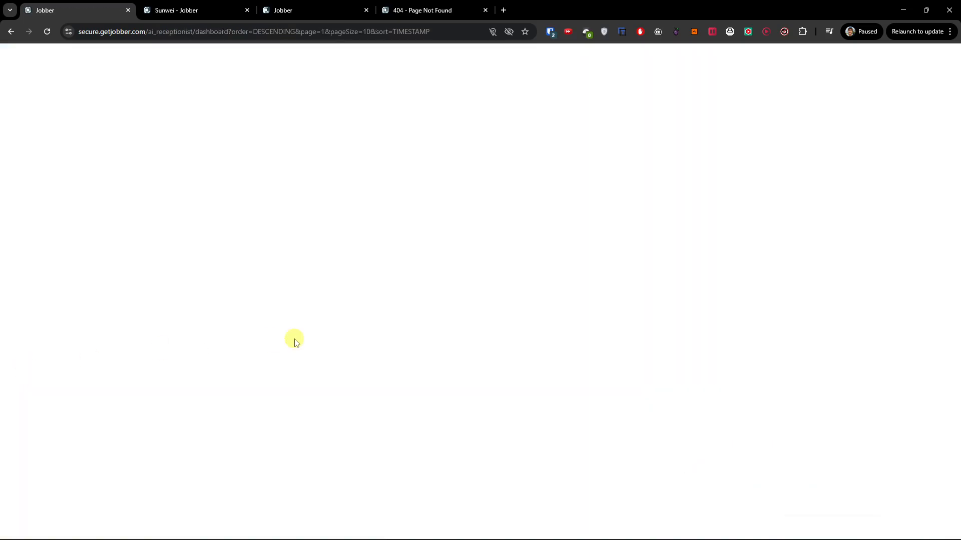
Review the Receptionist dashboard's channel status, time saved and conversations, then open Manage
scroll(281, 360, "down", 2)
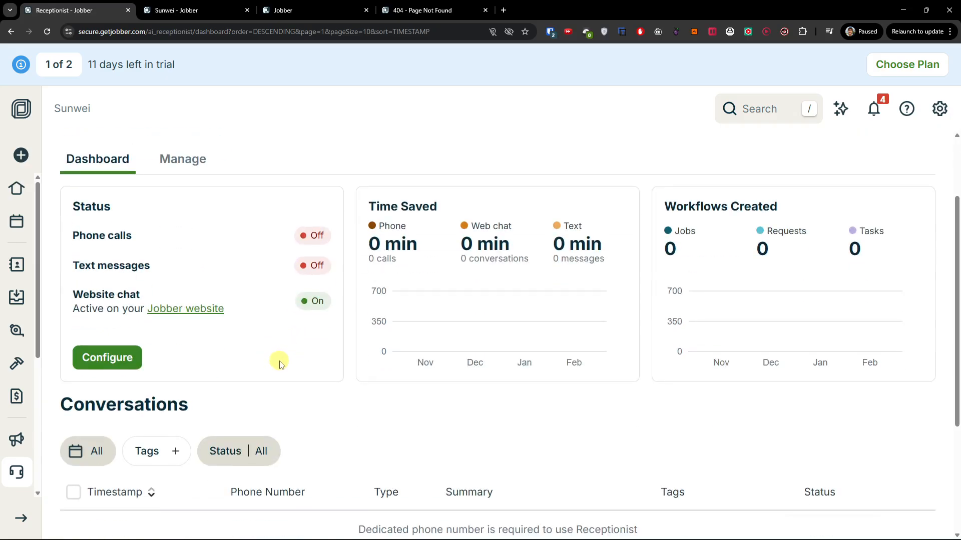
scroll(282, 362, "down", 2)
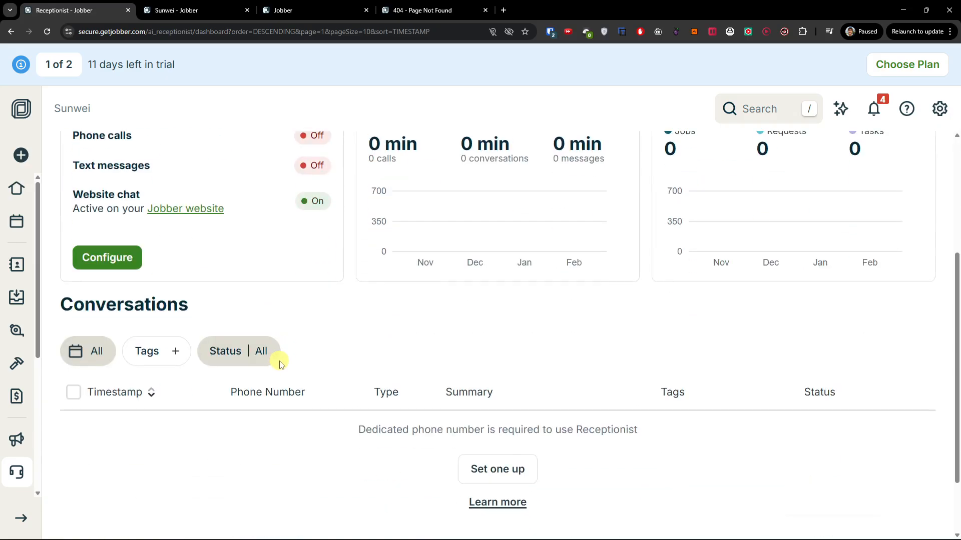
scroll(343, 389, "down", 2)
scroll(343, 388, "up", 6)
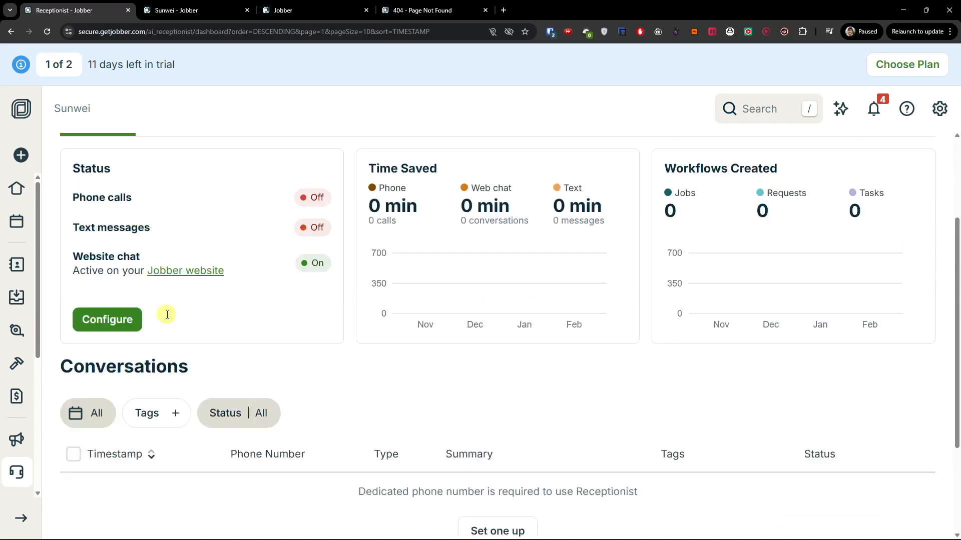
left_click(171, 255)
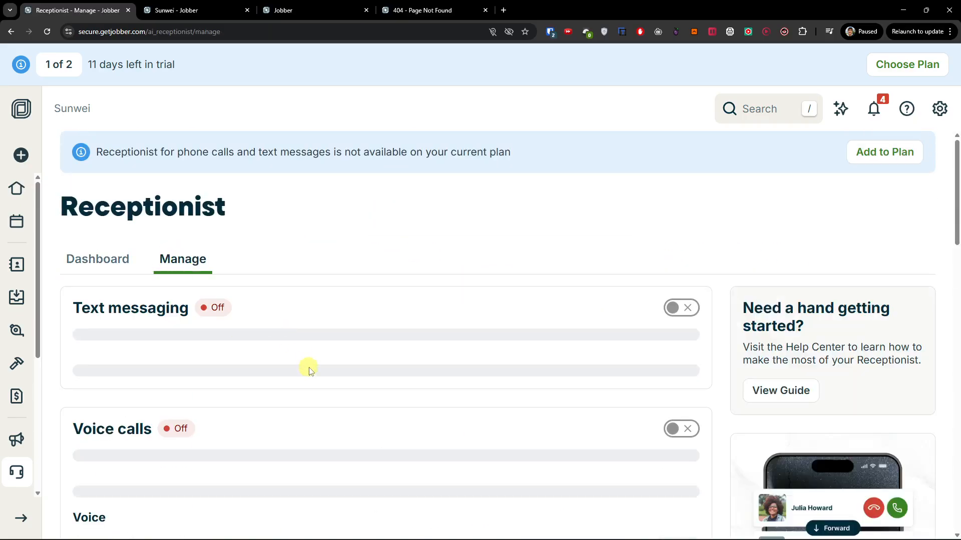
Scroll through the Receptionist Manage settings, with text messaging and voice calls off
scroll(310, 371, "down", 2)
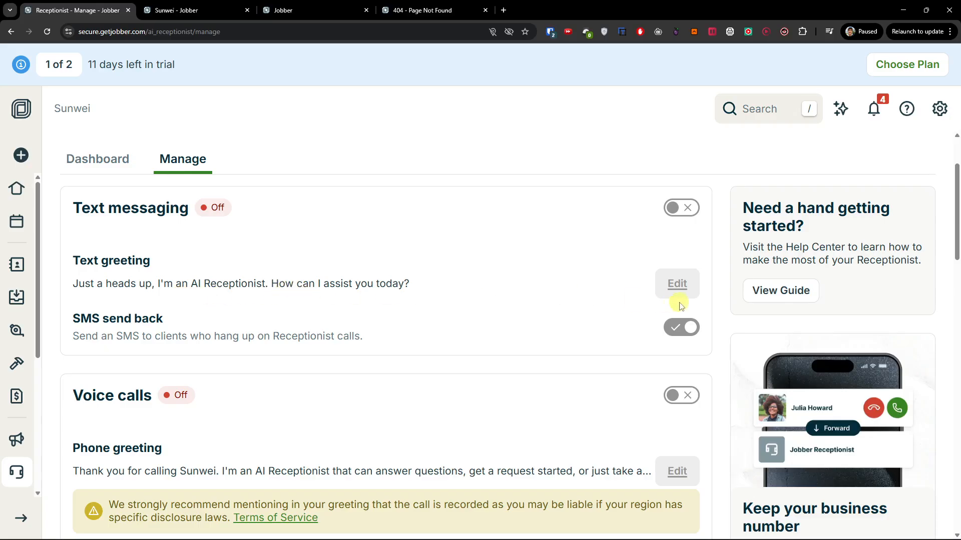
scroll(264, 322, "down", 4)
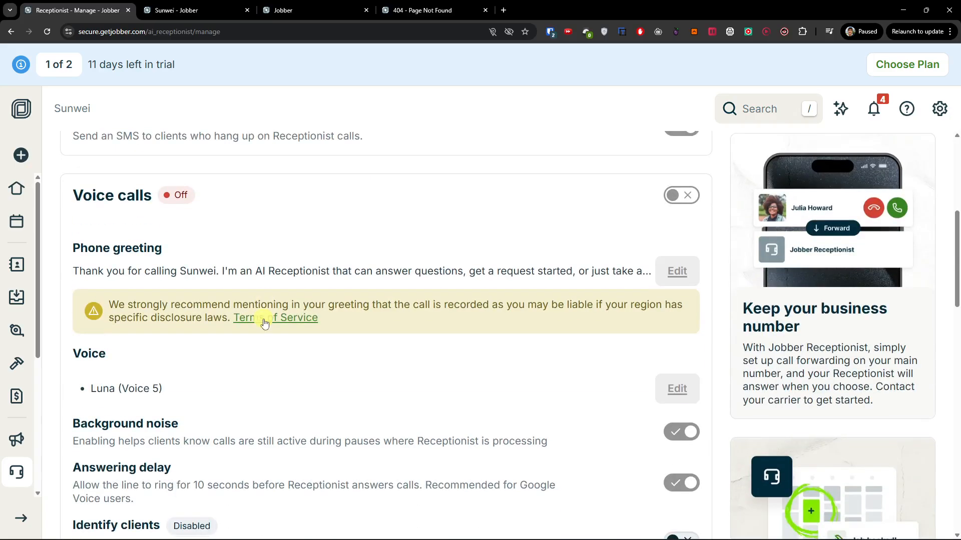
scroll(271, 314, "down", 14)
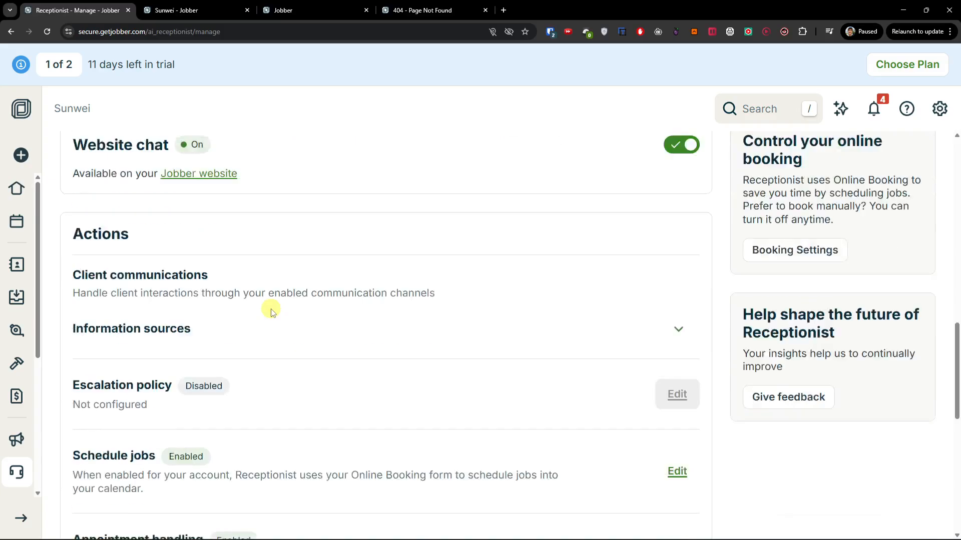
scroll(271, 311, "down", 7)
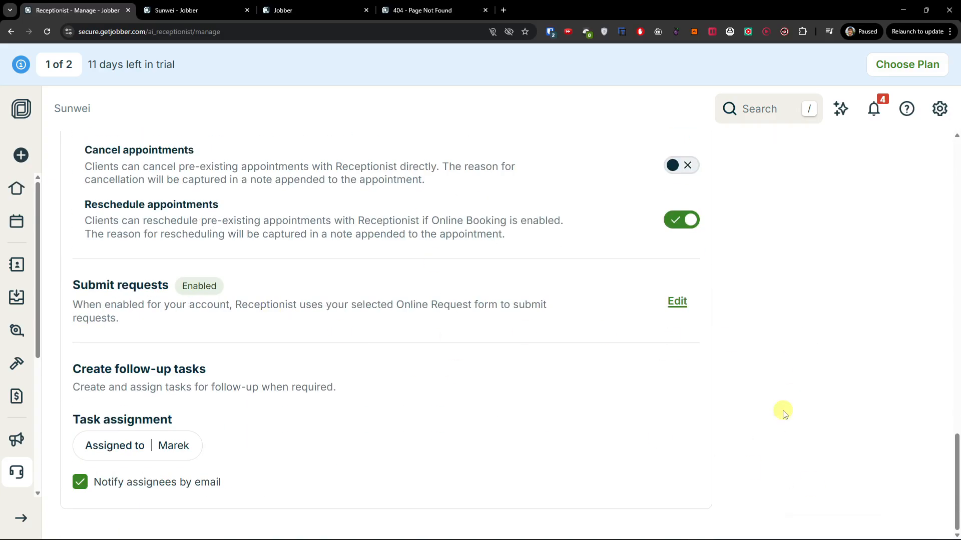
Look over the Reports page under Insights, then go to the Expenses page
mouse_move(16, 439)
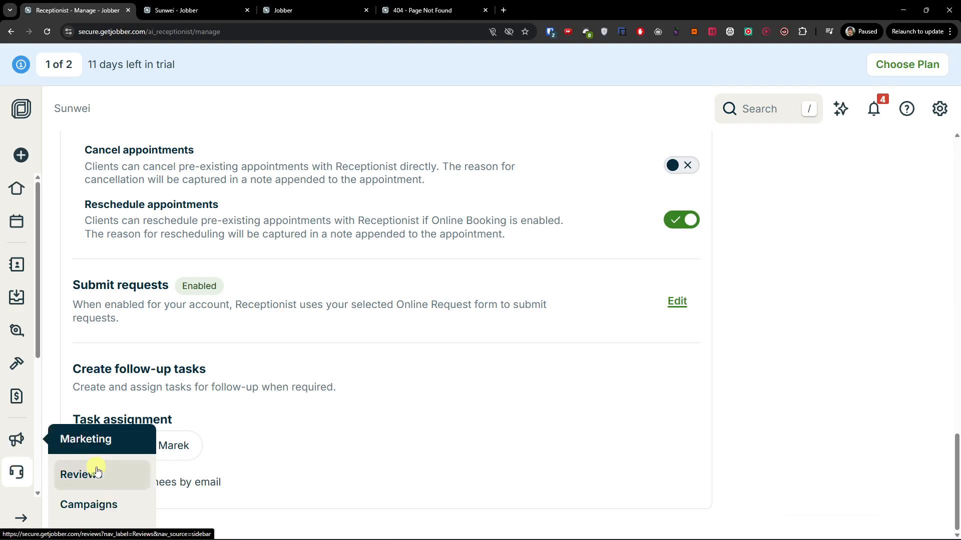
scroll(17, 473, "down", 3)
scroll(17, 451, "up", 1)
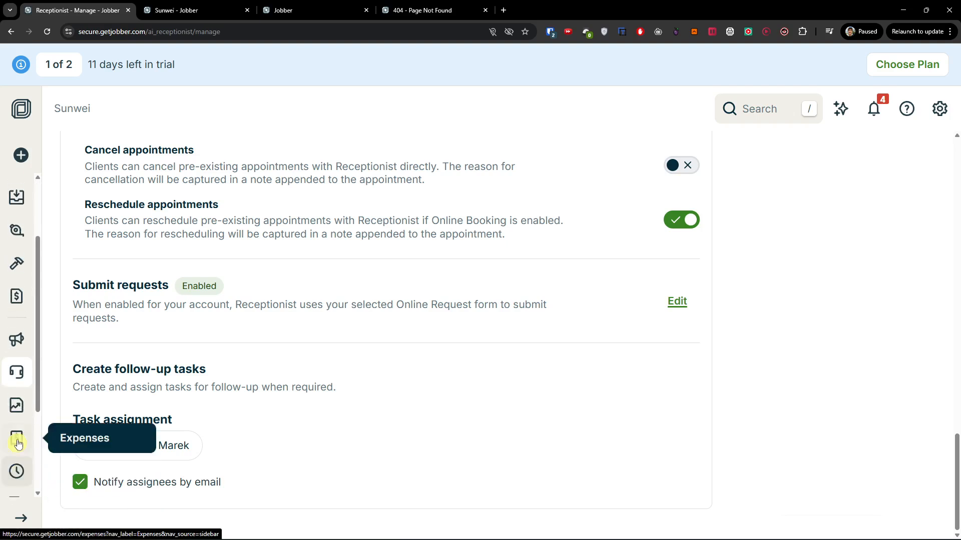
mouse_move(20, 415)
left_click(95, 443)
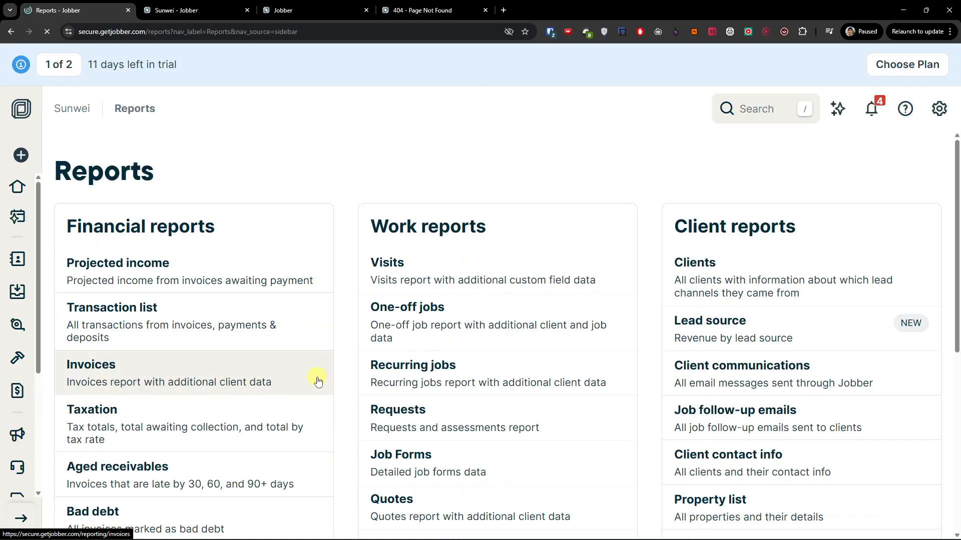
scroll(318, 381, "down", 2)
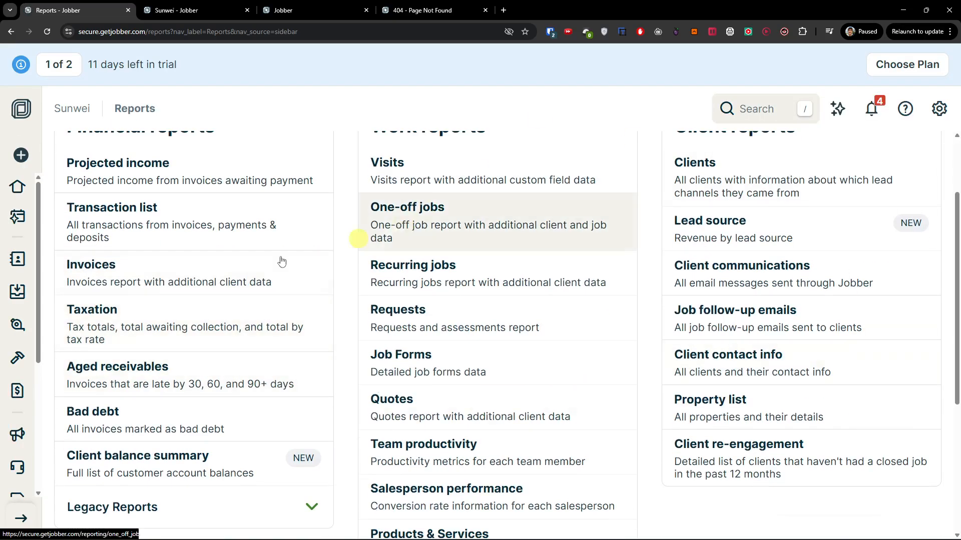
scroll(20, 346, "down", 4)
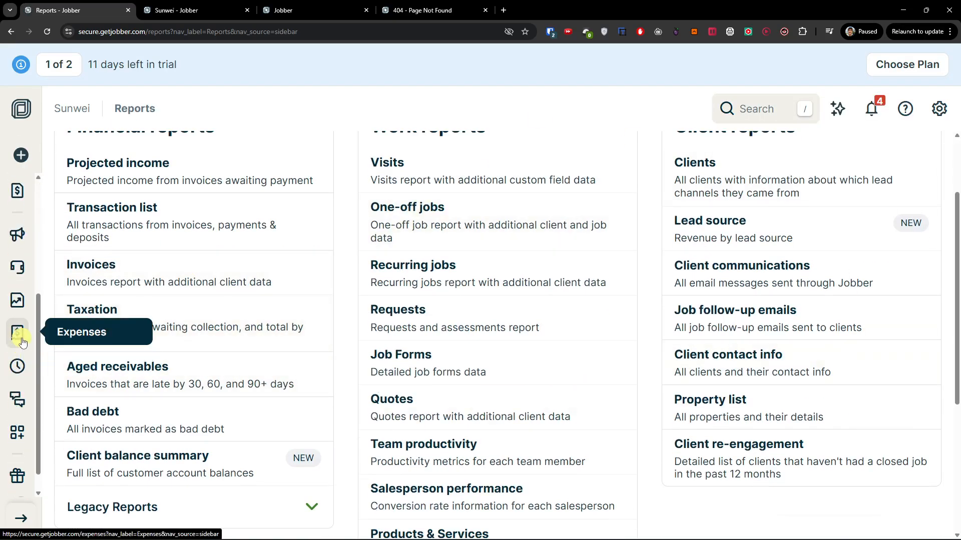
left_click(21, 340)
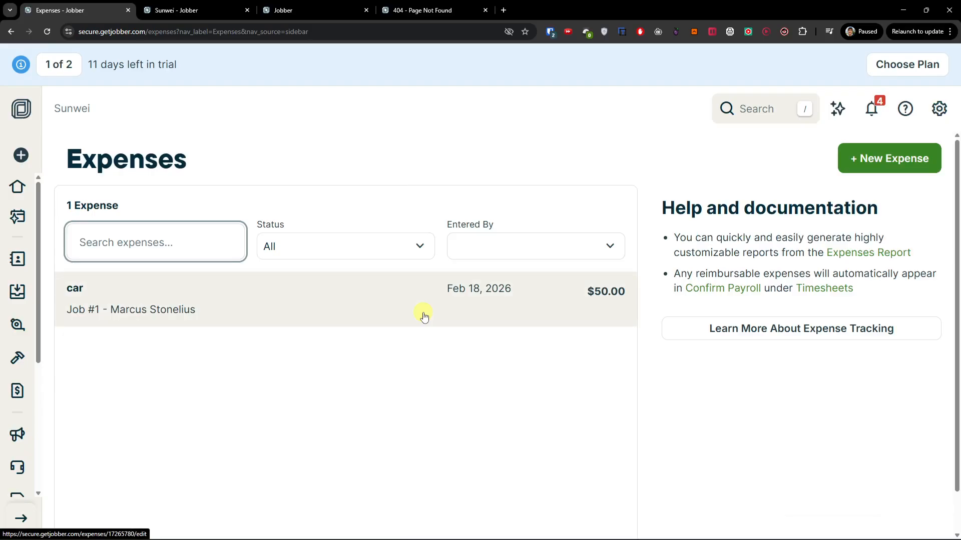
Add a $75 gas expense dated Feb 20, 2026, reimbursed to the team member, for job #1 Lawn care
left_click(923, 155)
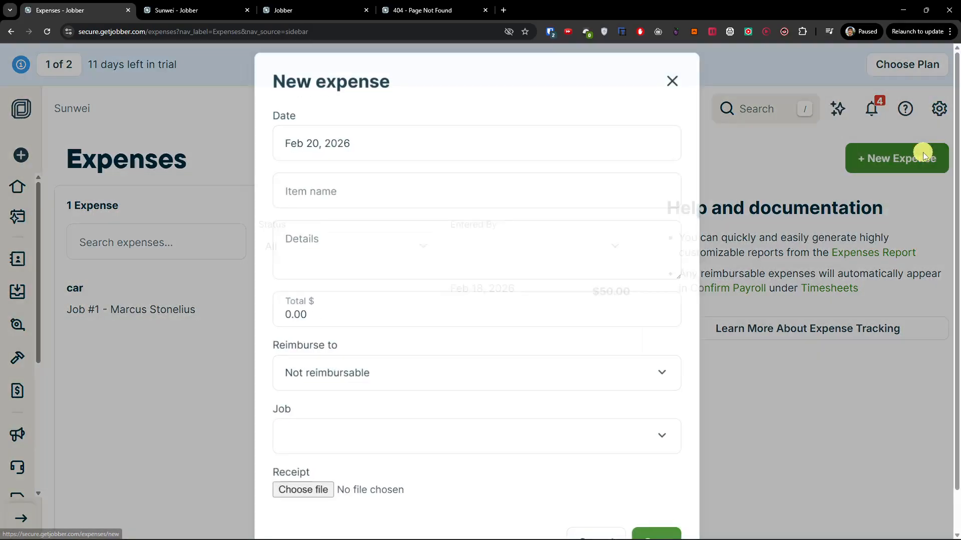
left_click(409, 138)
left_click(607, 173)
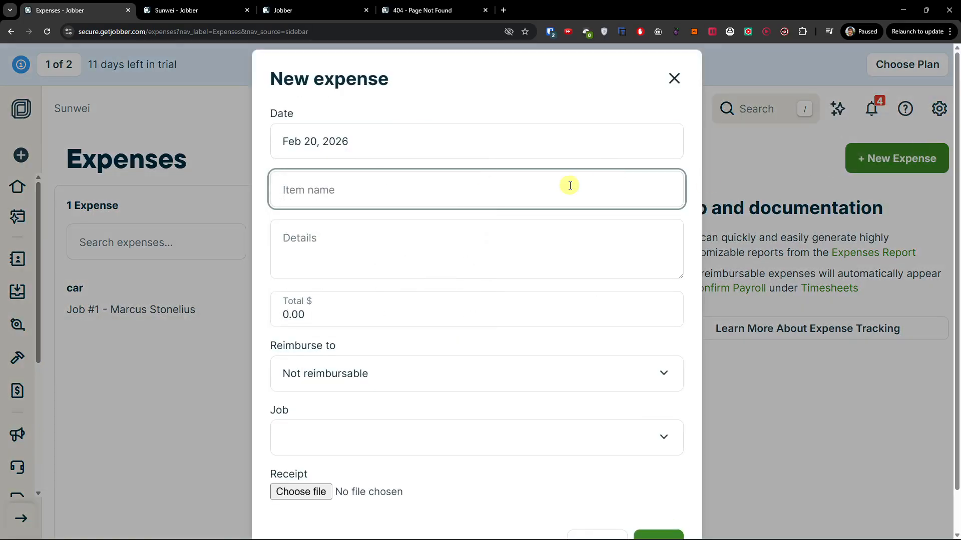
left_click(317, 322)
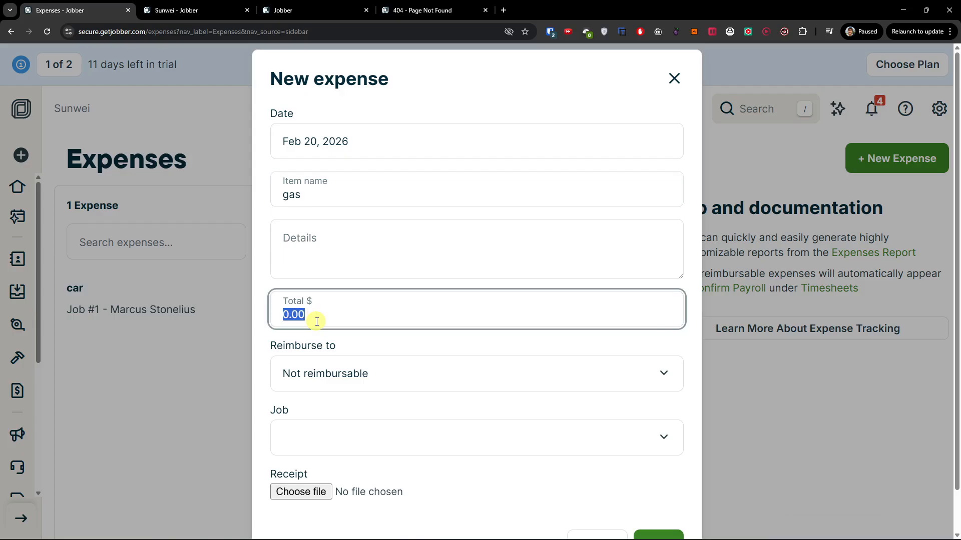
type("75")
scroll(340, 306, "down", 1)
left_click(360, 327)
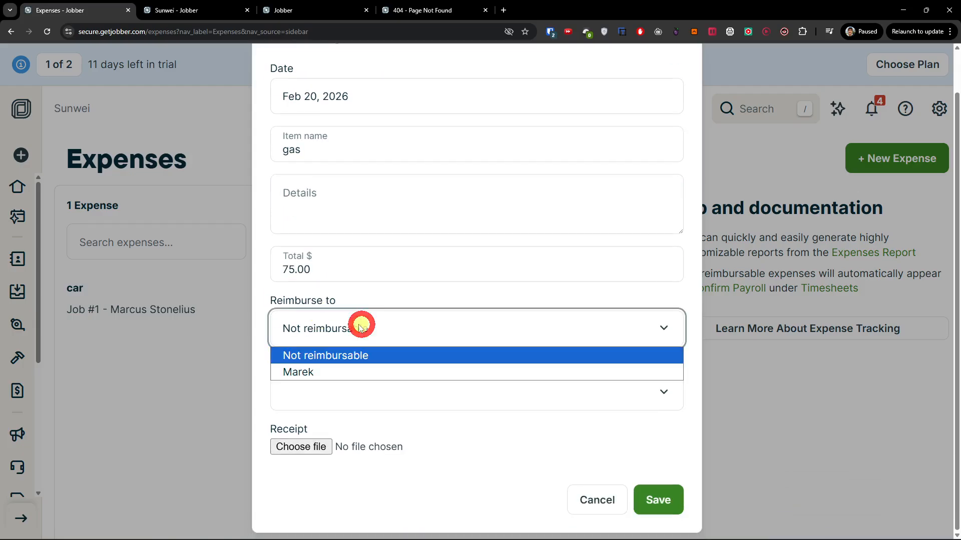
left_click(338, 369)
left_click(334, 393)
left_click(352, 429)
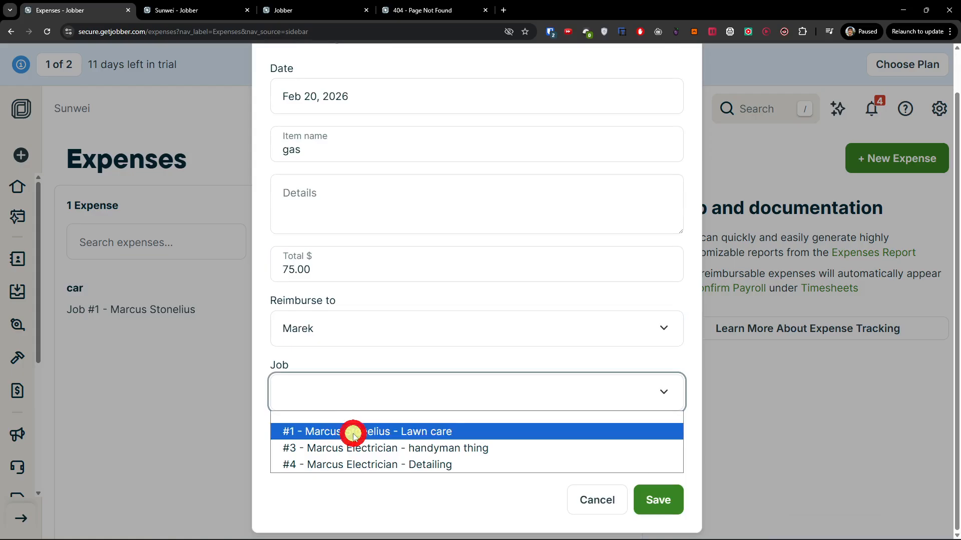
left_click(654, 500)
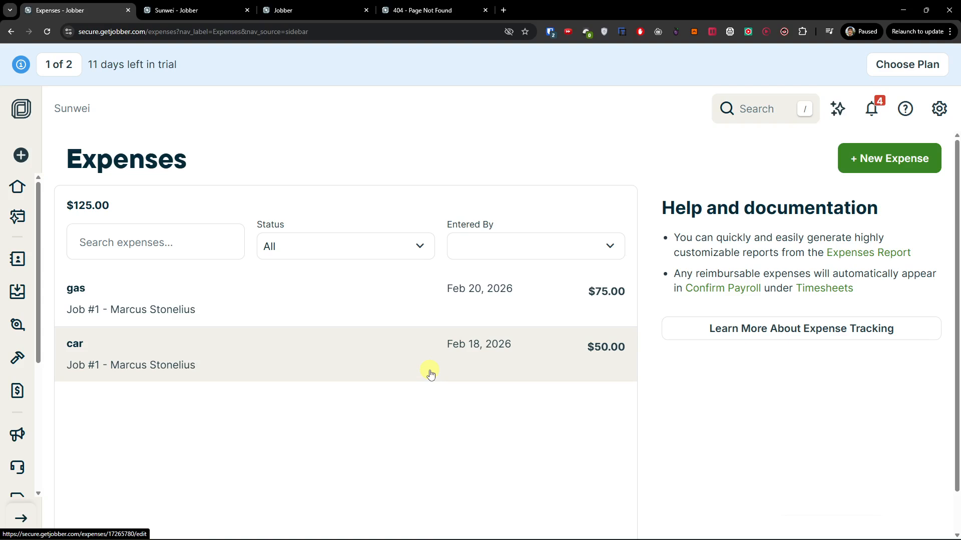
scroll(38, 355, "down", 4)
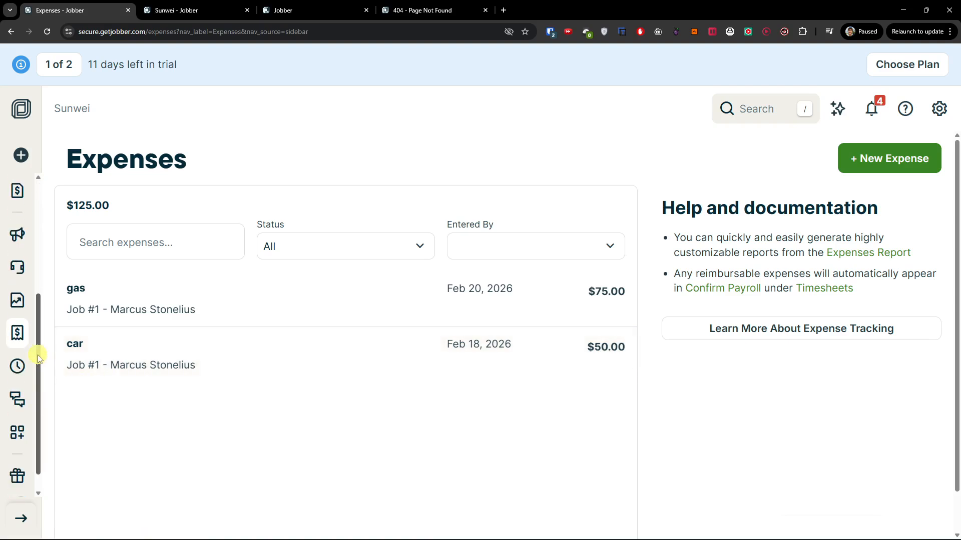
On Timesheets, start today's General category timer, beginning at 11:04AM
left_click(19, 373)
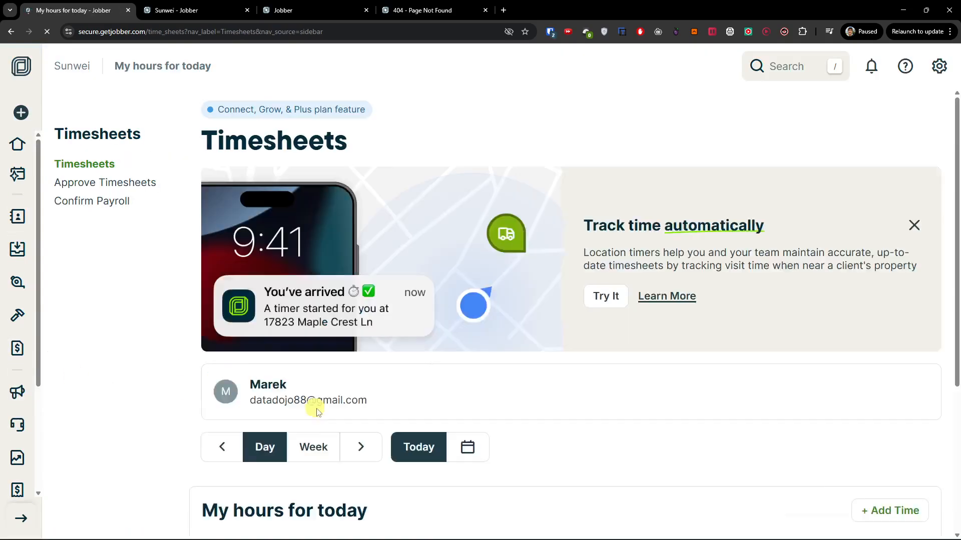
scroll(439, 441, "down", 5)
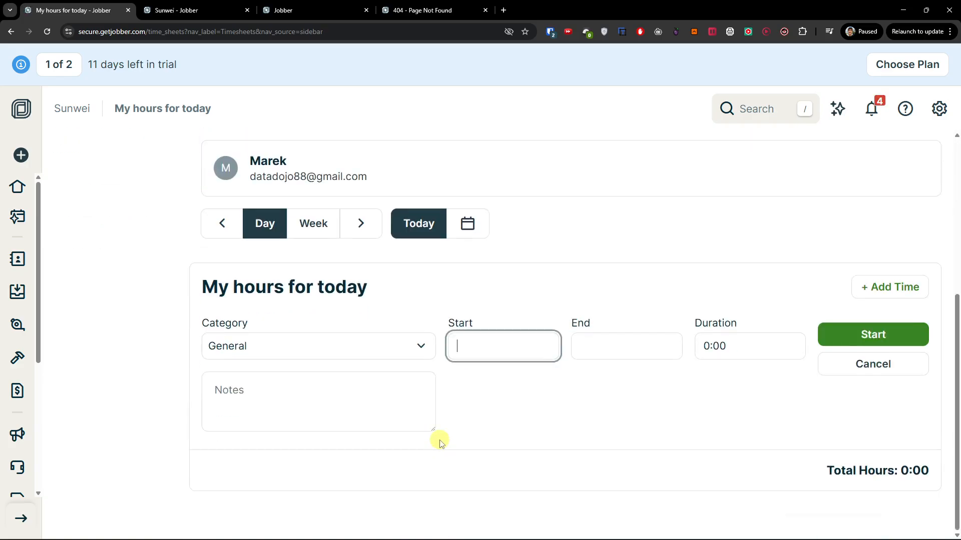
scroll(440, 442, "up", 5)
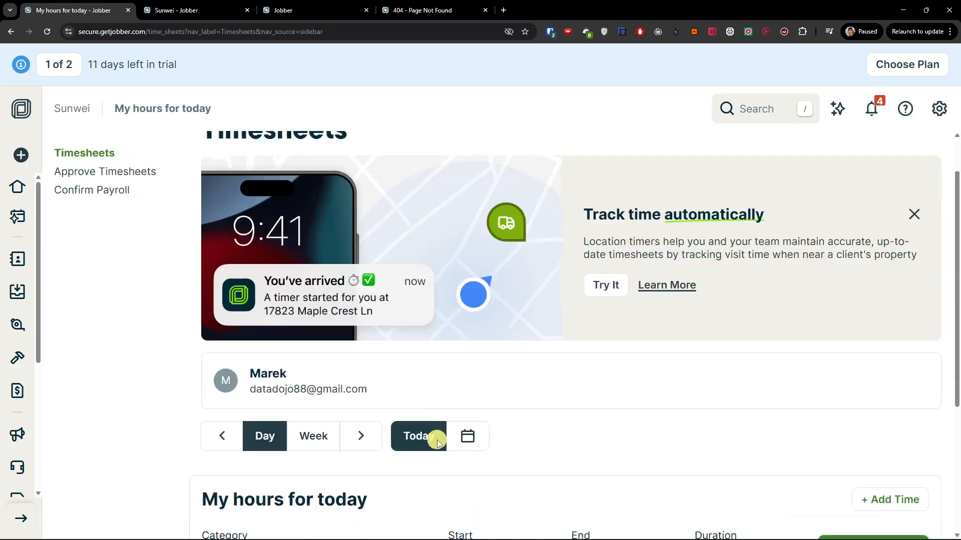
scroll(433, 442, "down", 4)
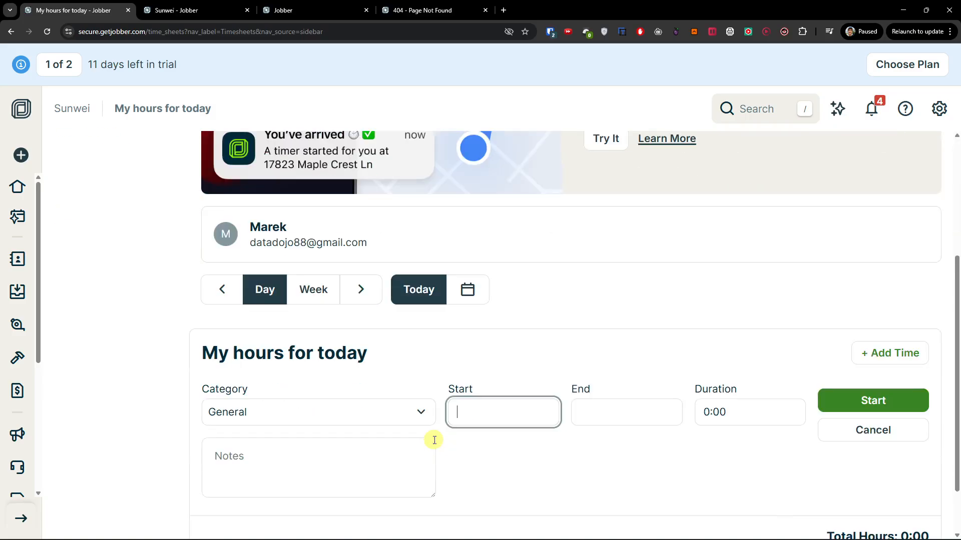
scroll(550, 403, "down", 1)
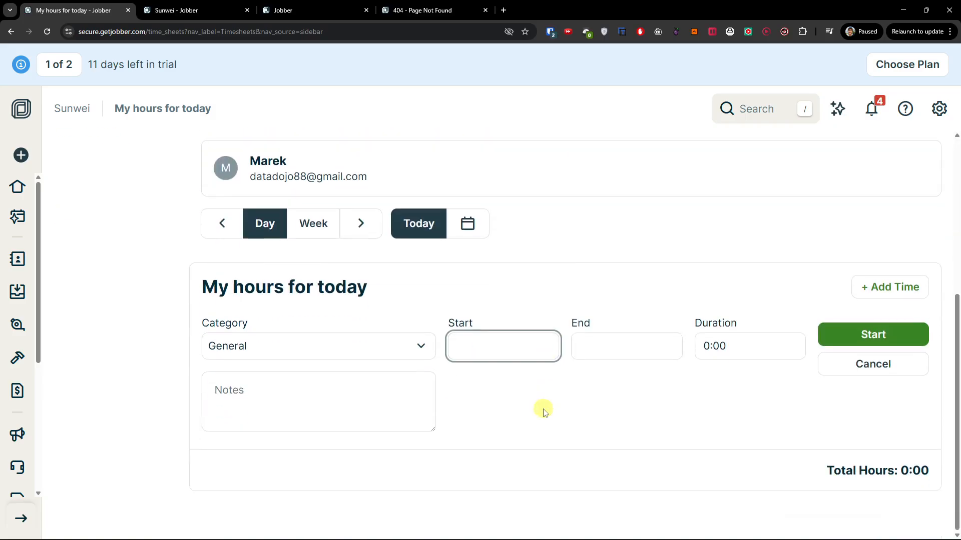
left_click(896, 332)
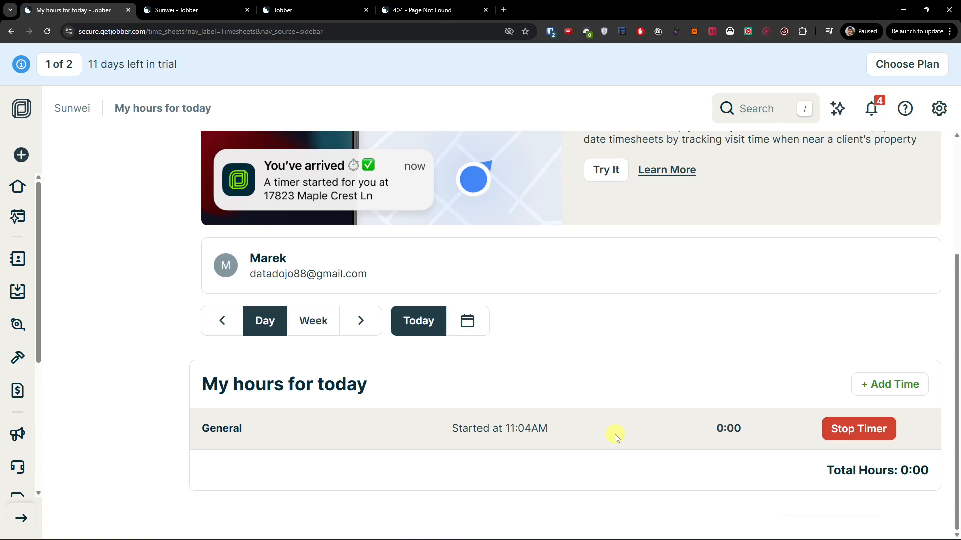
scroll(15, 340, "down", 4)
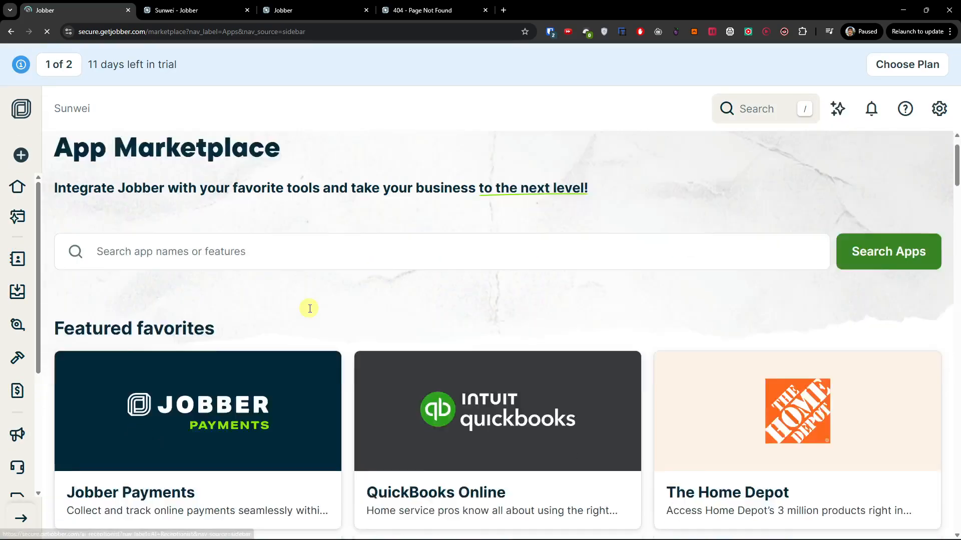
Browse the App Marketplace's featured favorites and all apps, then focus the search box
scroll(307, 310, "down", 5)
scroll(392, 236, "down", 2)
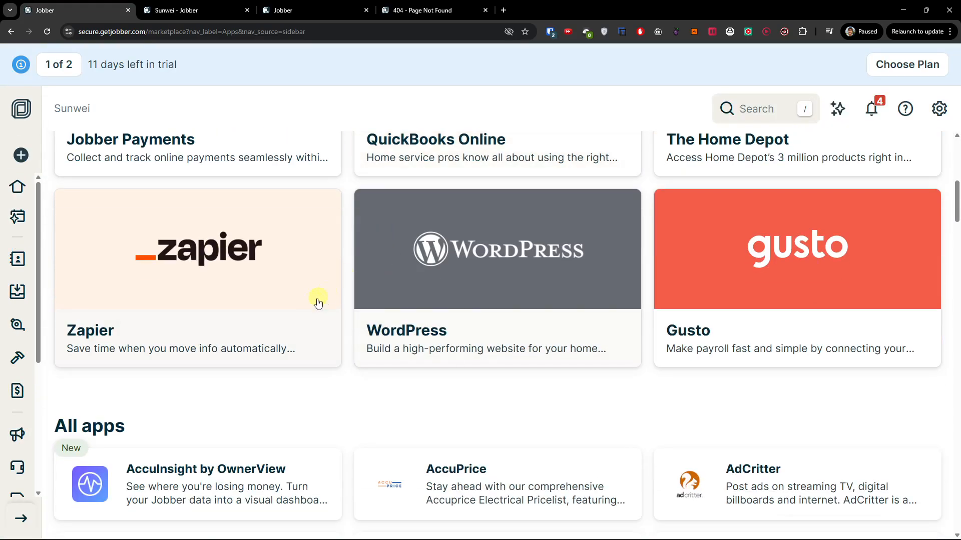
scroll(631, 407, "down", 14)
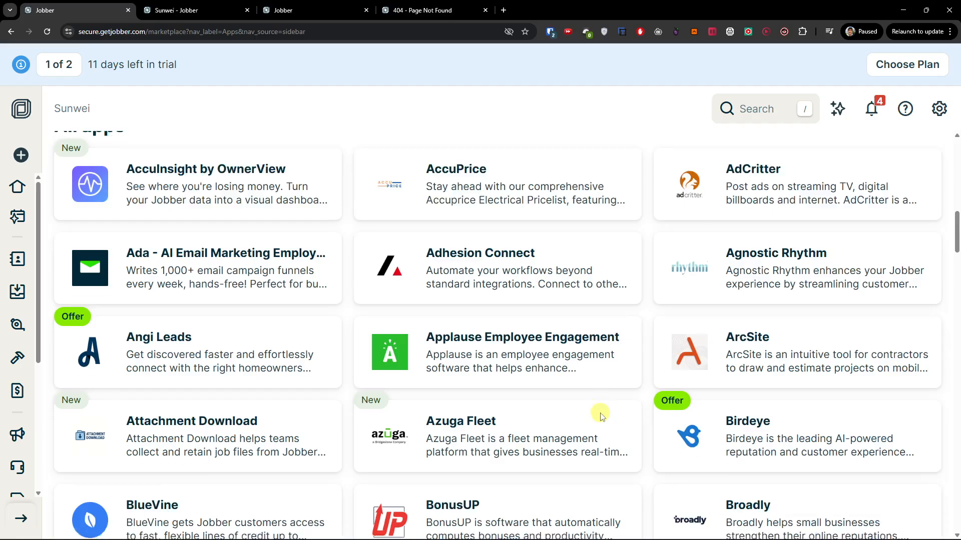
scroll(600, 416, "down", 16)
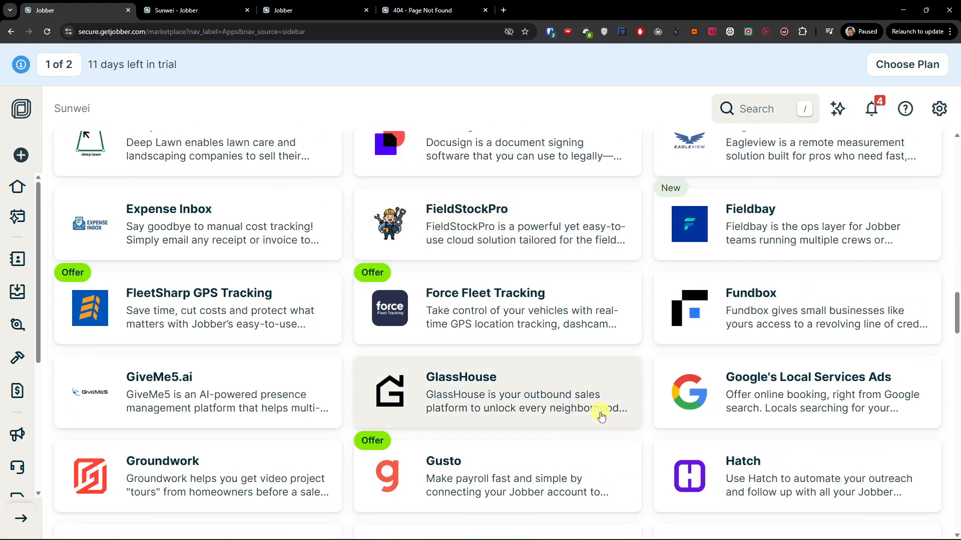
scroll(650, 411, "down", 11)
scroll(654, 369, "up", 20)
scroll(656, 431, "up", 17)
scroll(655, 431, "down", 4)
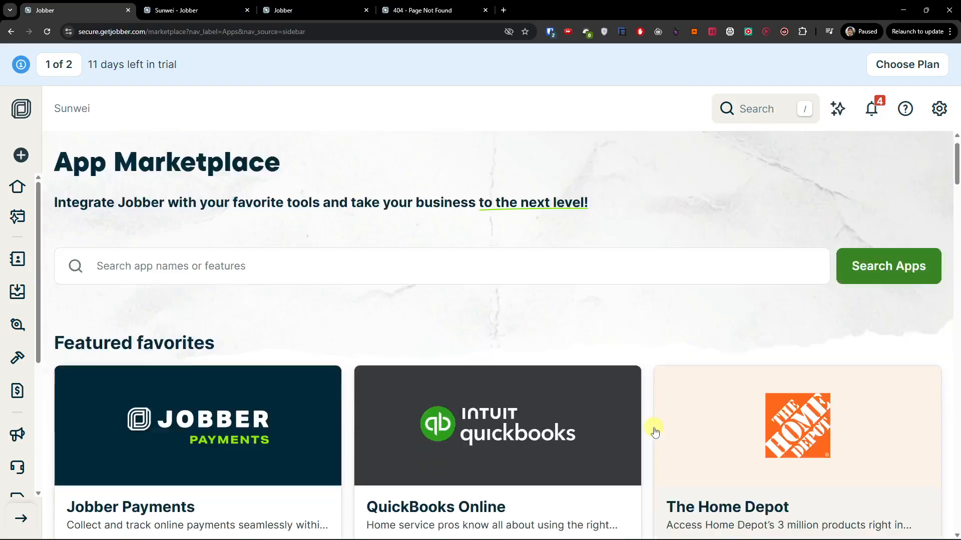
scroll(15, 354, "down", 1)
scroll(15, 356, "down", 5)
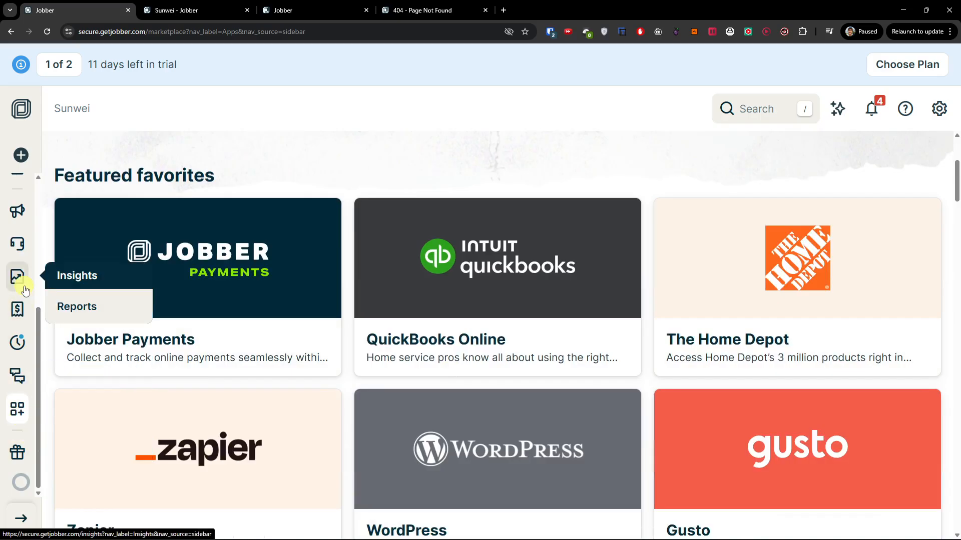
scroll(21, 295, "up", 5)
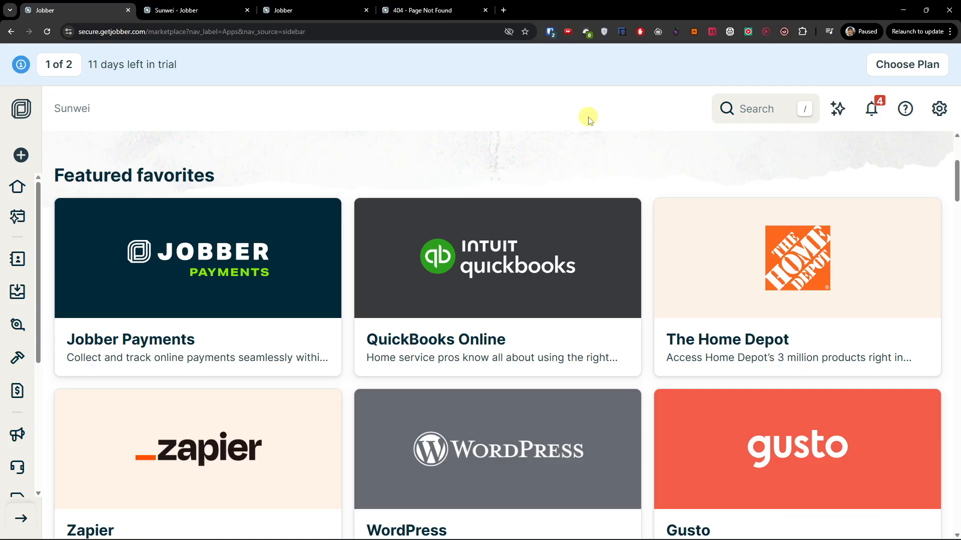
left_click(767, 112)
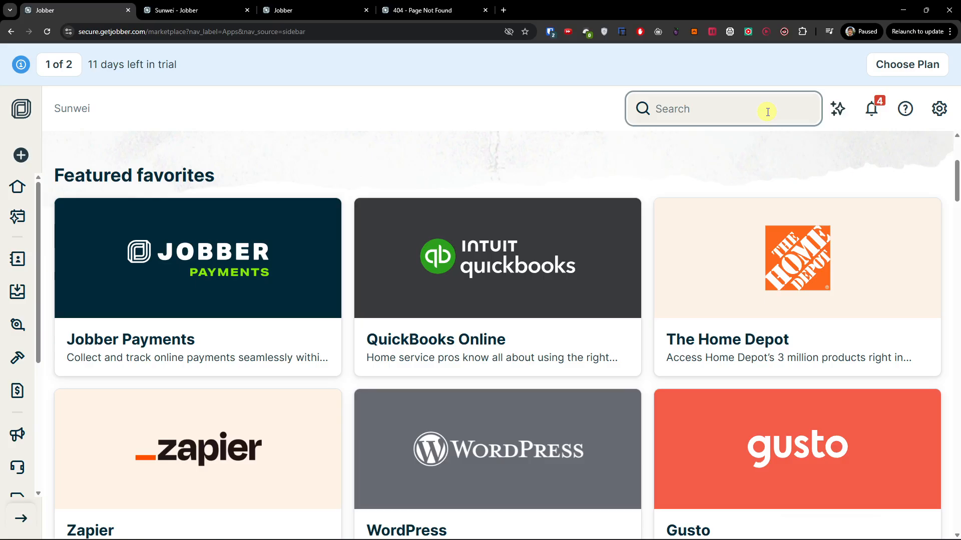
scroll(23, 330, "down", 2)
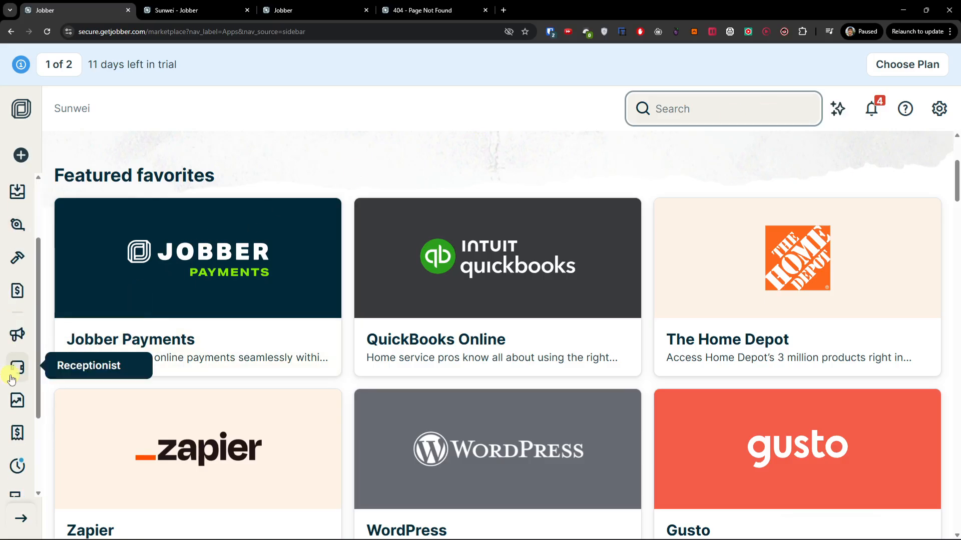
Scroll through the unpublished Sunwei website draft under Marketing, then go to the Receptionist page
mouse_move(17, 335)
left_click(80, 433)
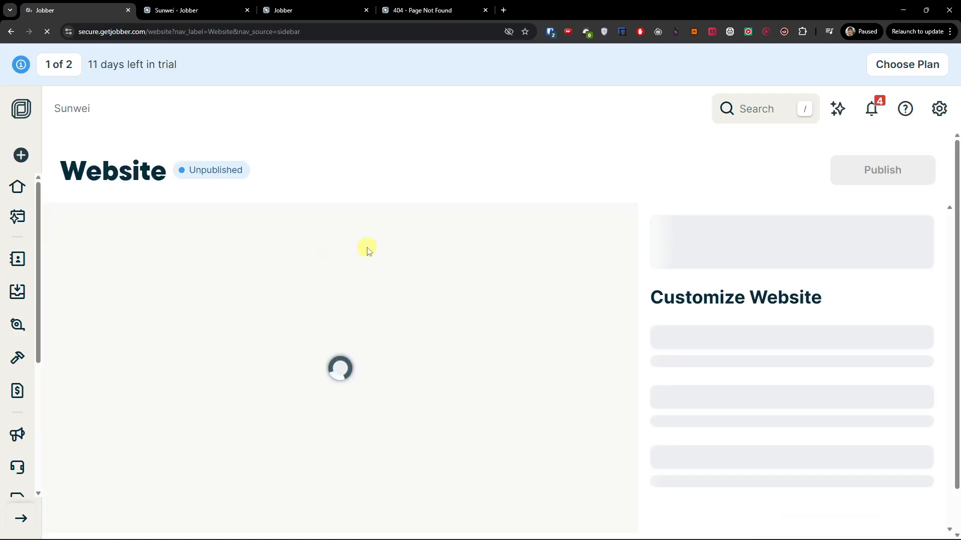
scroll(647, 325, "down", 2)
scroll(647, 325, "up", 2)
scroll(513, 420, "up", 2)
scroll(283, 165, "down", 1)
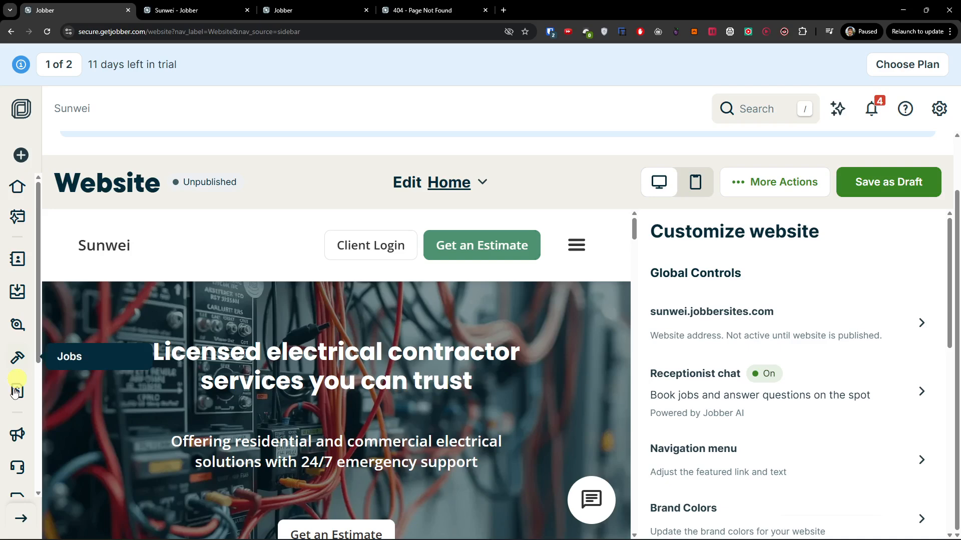
left_click(19, 470)
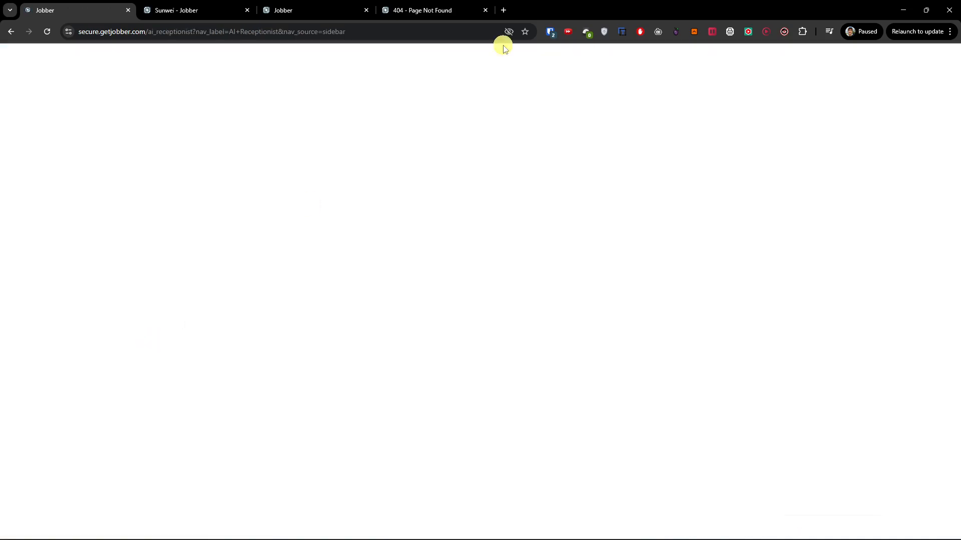
Open youtube.com in a new browser tab and detach it into its own window
left_click(503, 10)
type("youtube.com")
left_click_drag(520, 10, 0, 254)
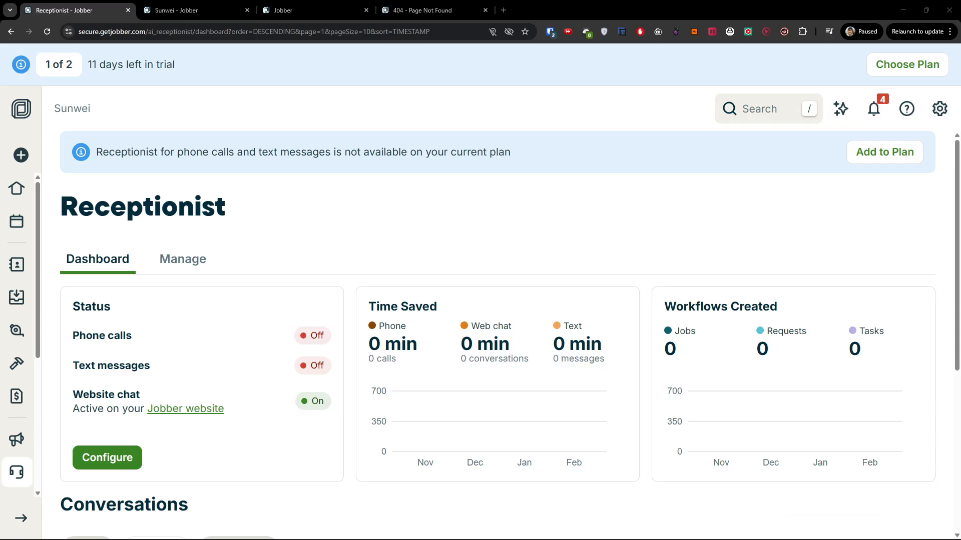
Open and close Snipping Tool from the taskbar while the Receptionist dashboard loads
left_click(670, 530)
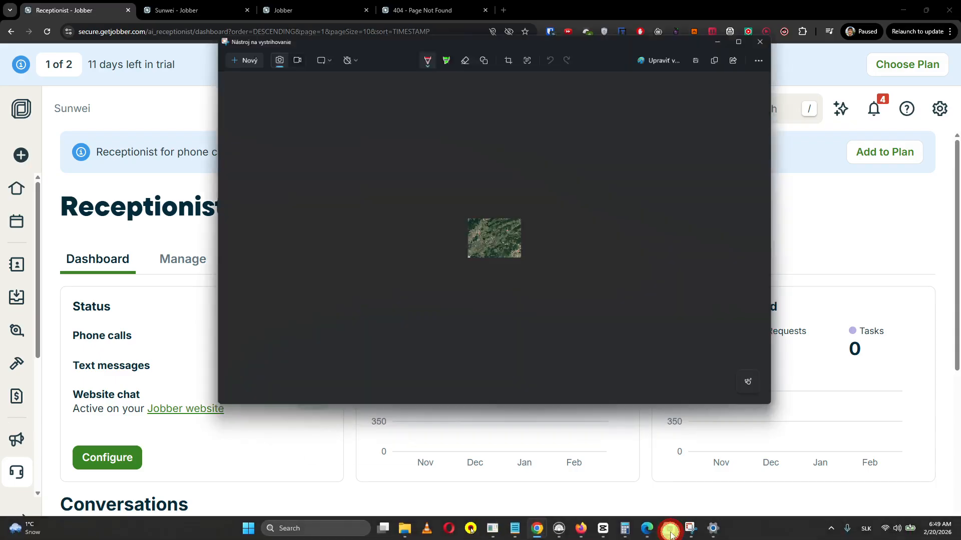
left_click(773, 9)
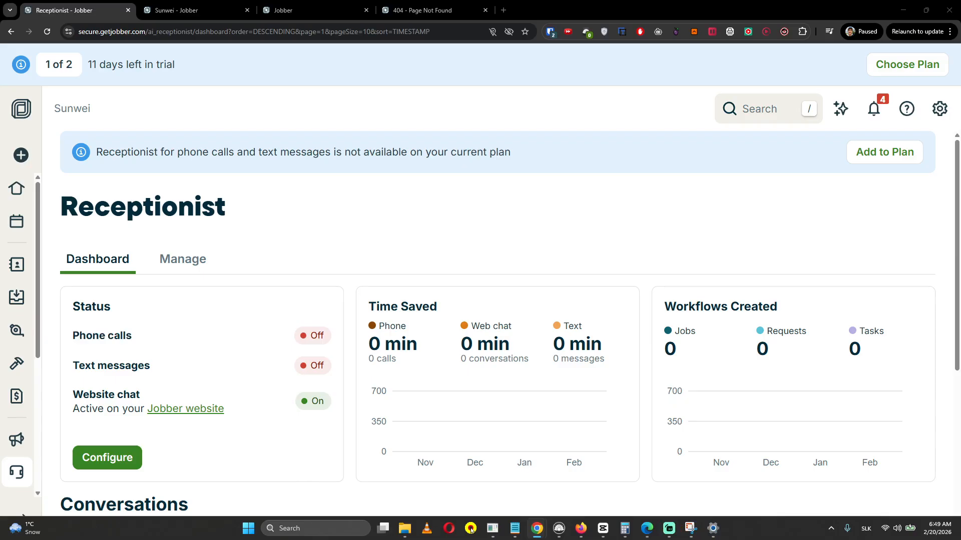
key("super")
key("super")
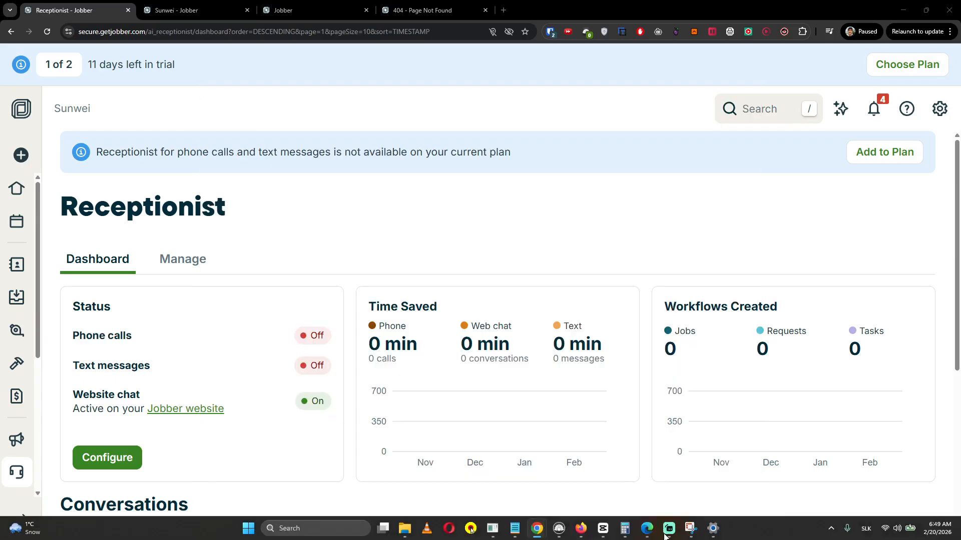